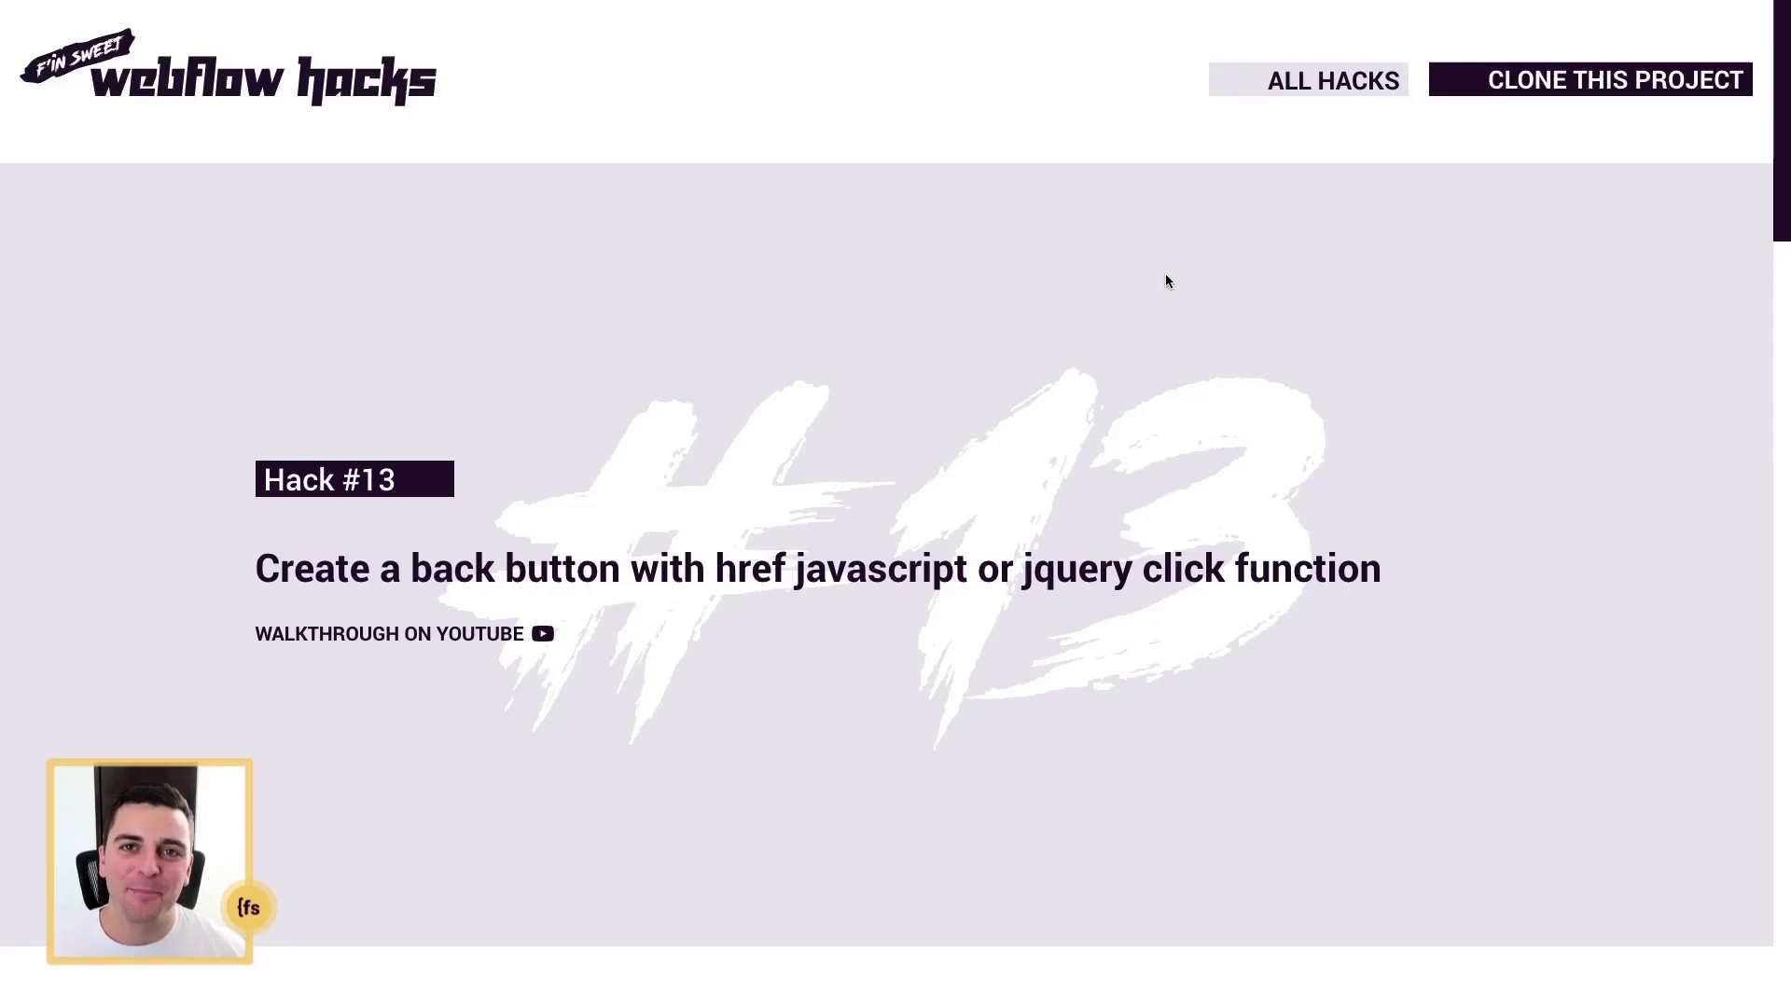
- Scroll through the Hack #13 page to its live example back buttons
scroll(1162, 186, down, 2)
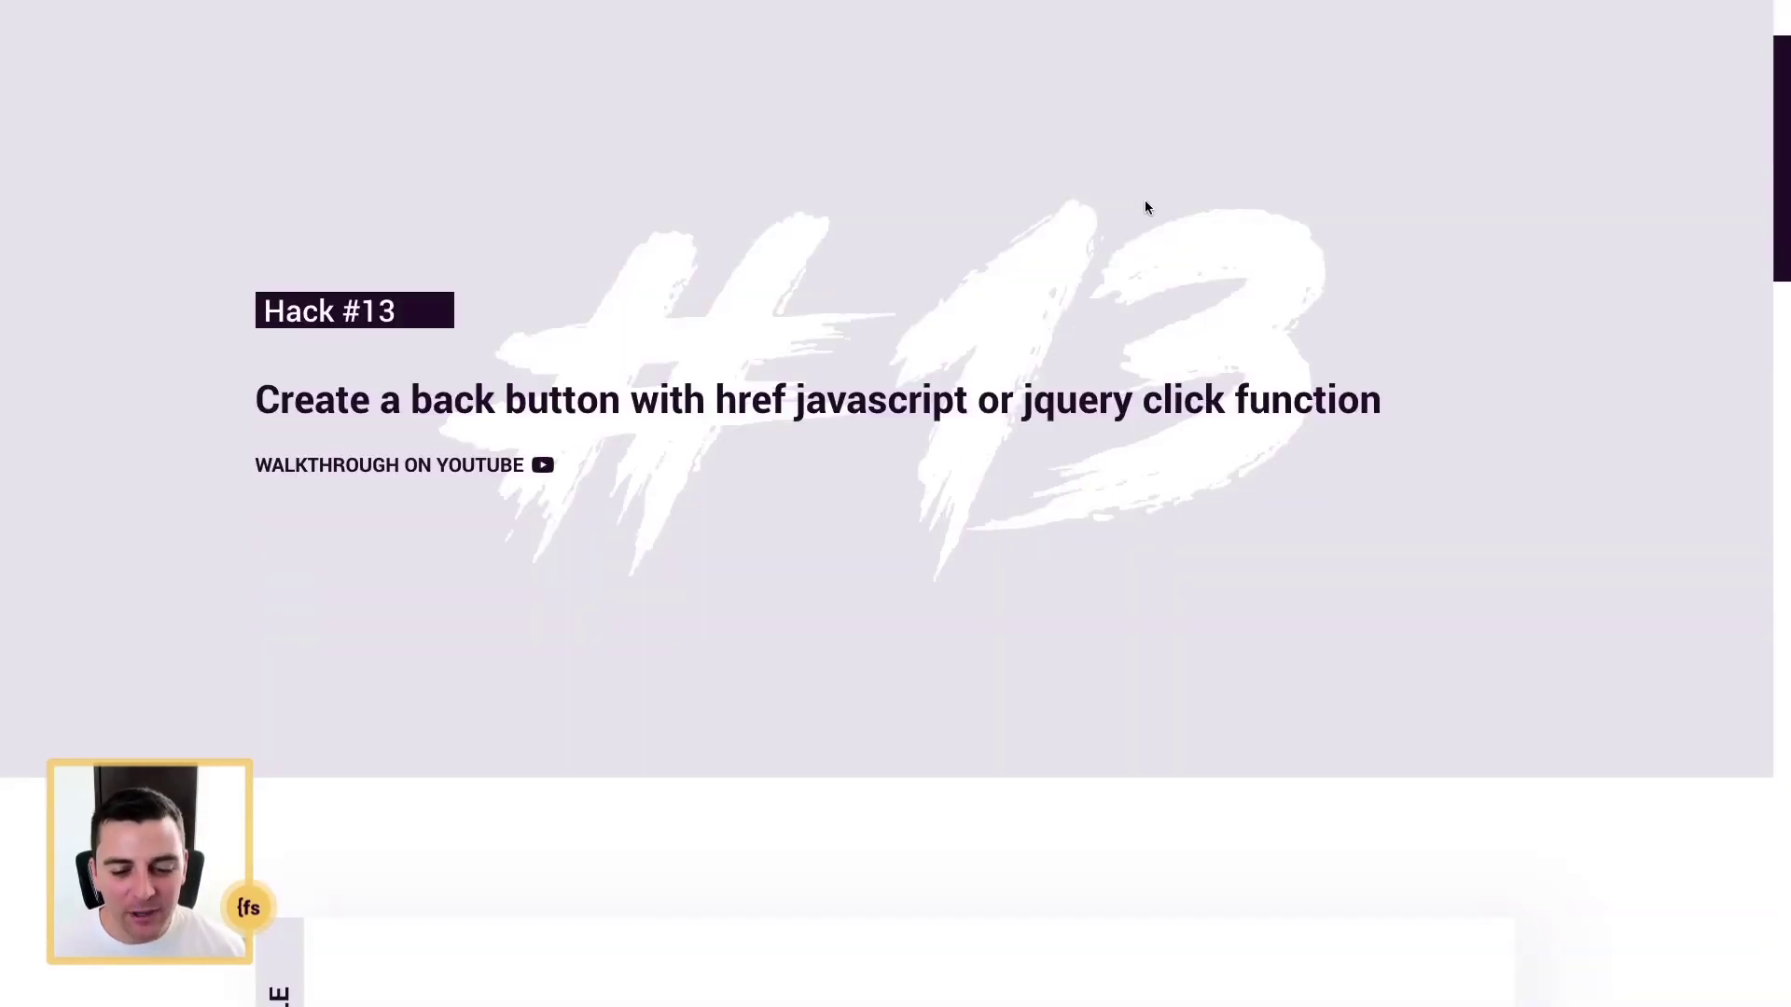
scroll(1146, 205, down, 10)
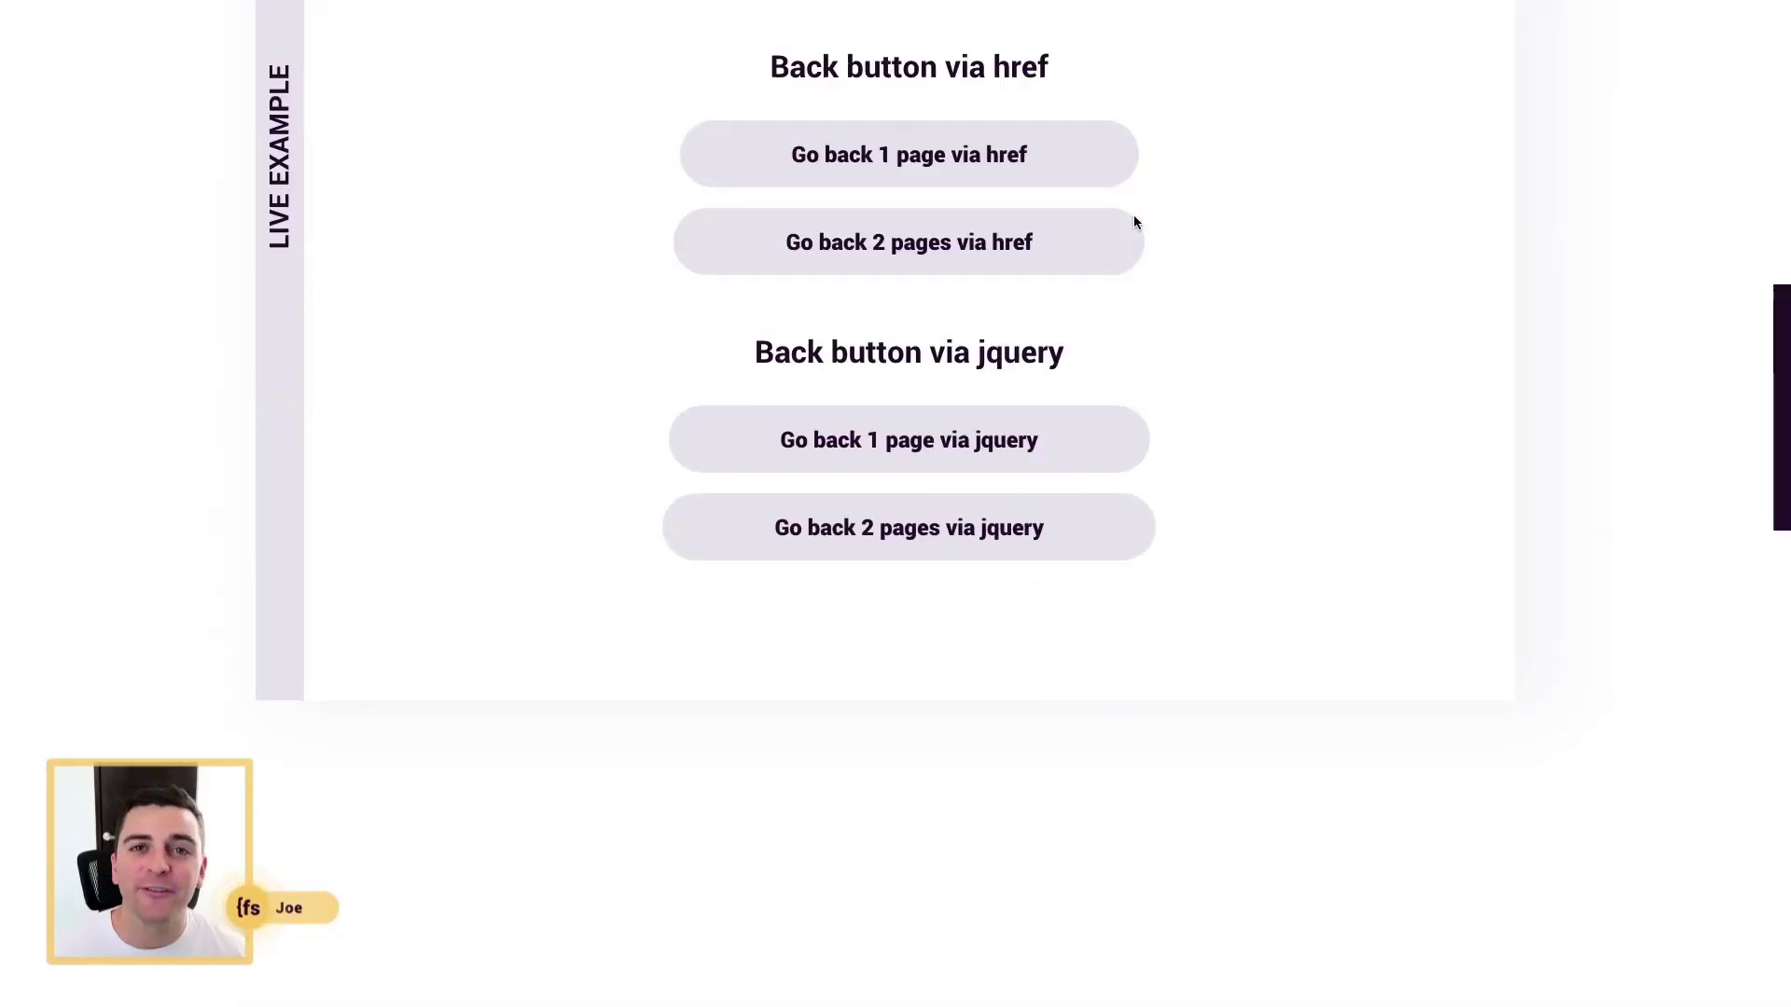
scroll(1136, 222, up, 2)
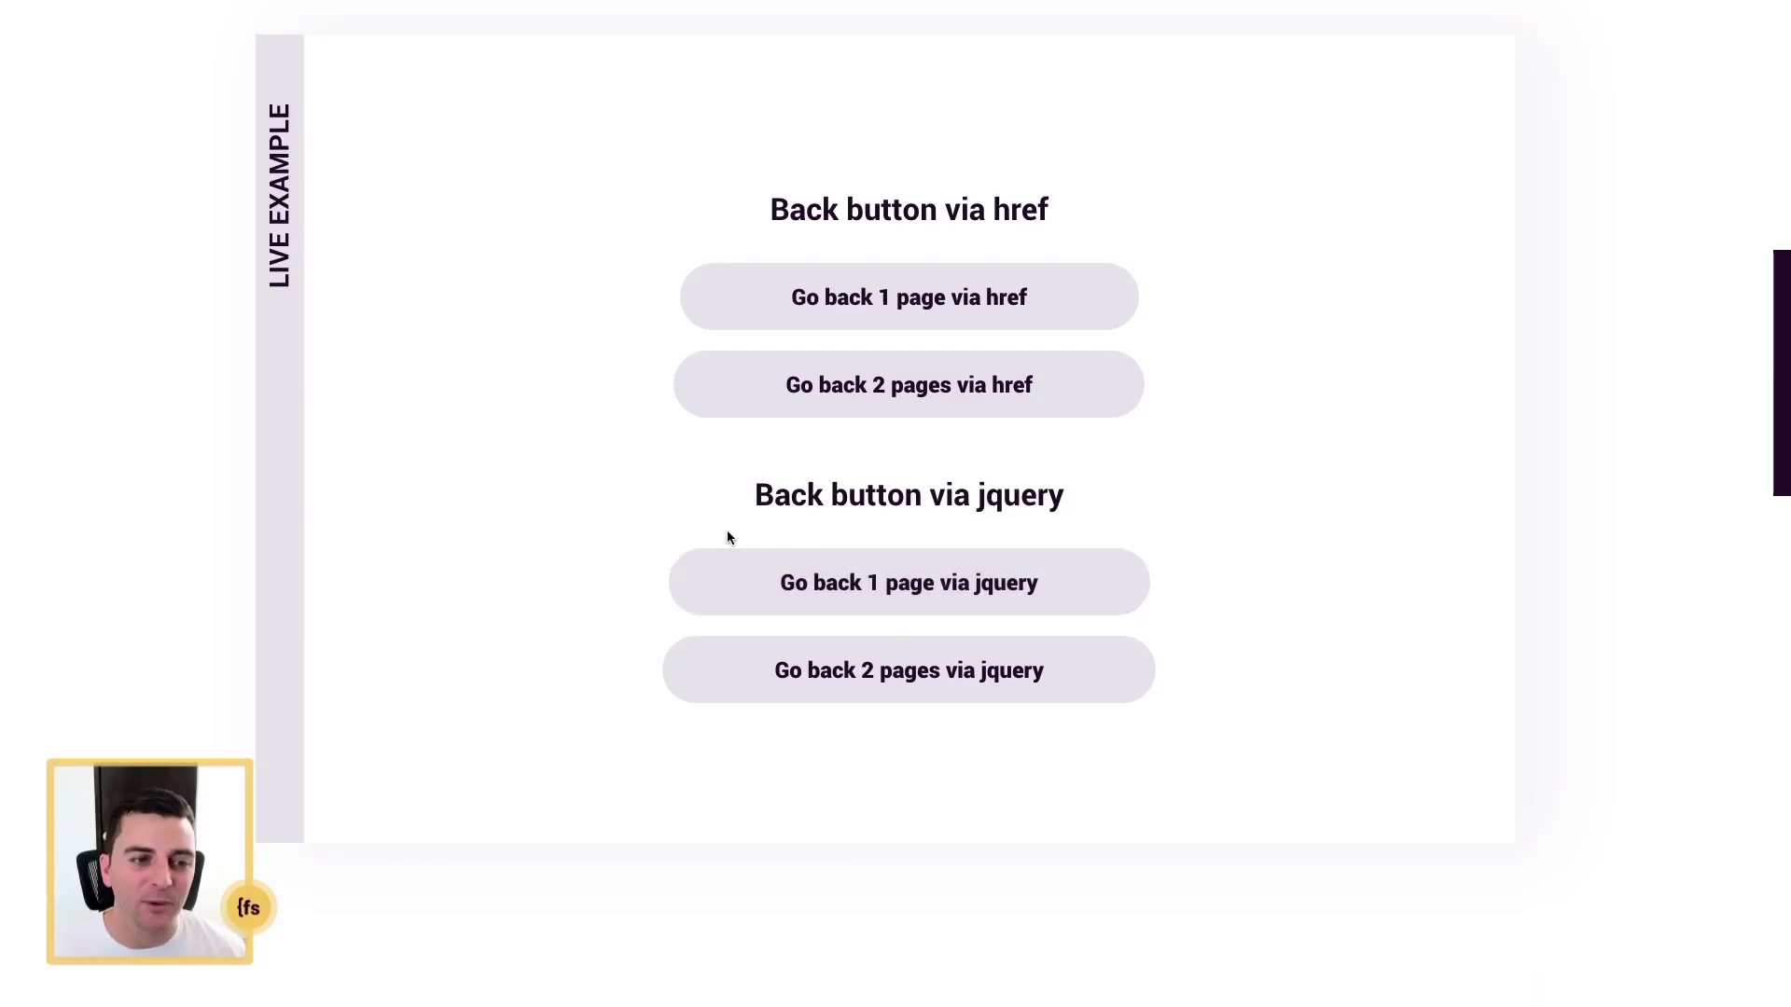
scroll(643, 520, up, 10)
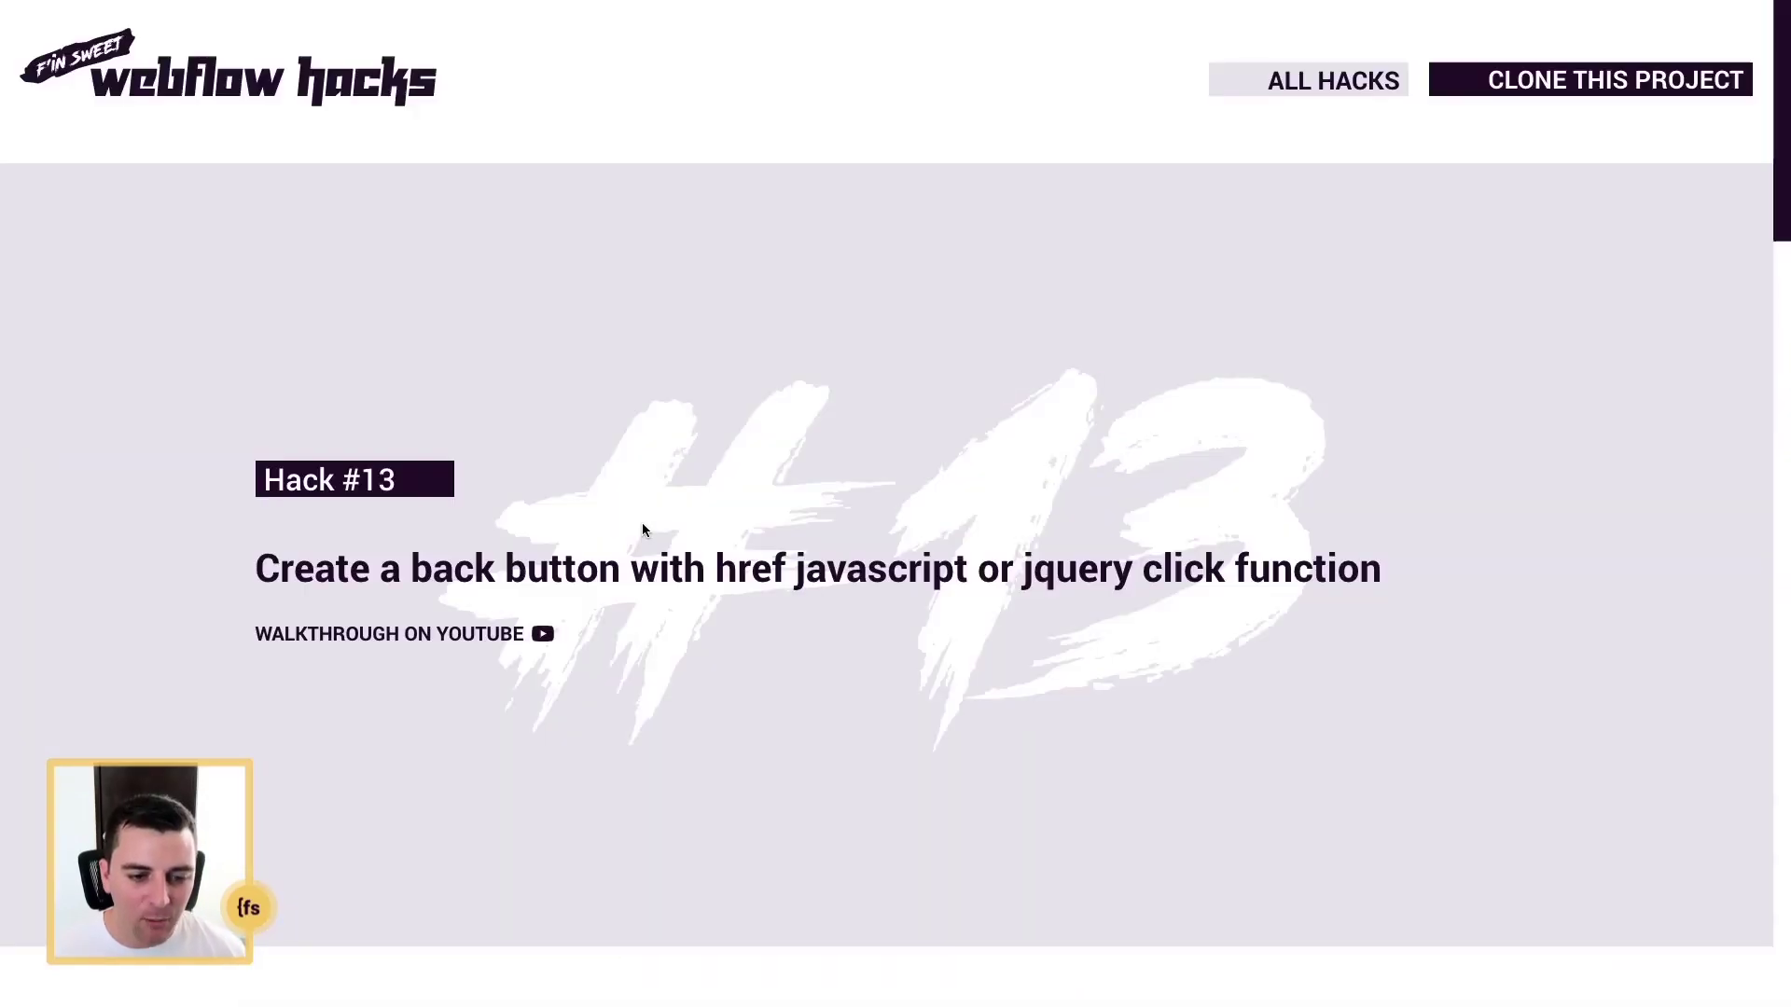
scroll(375, 337, down, 8)
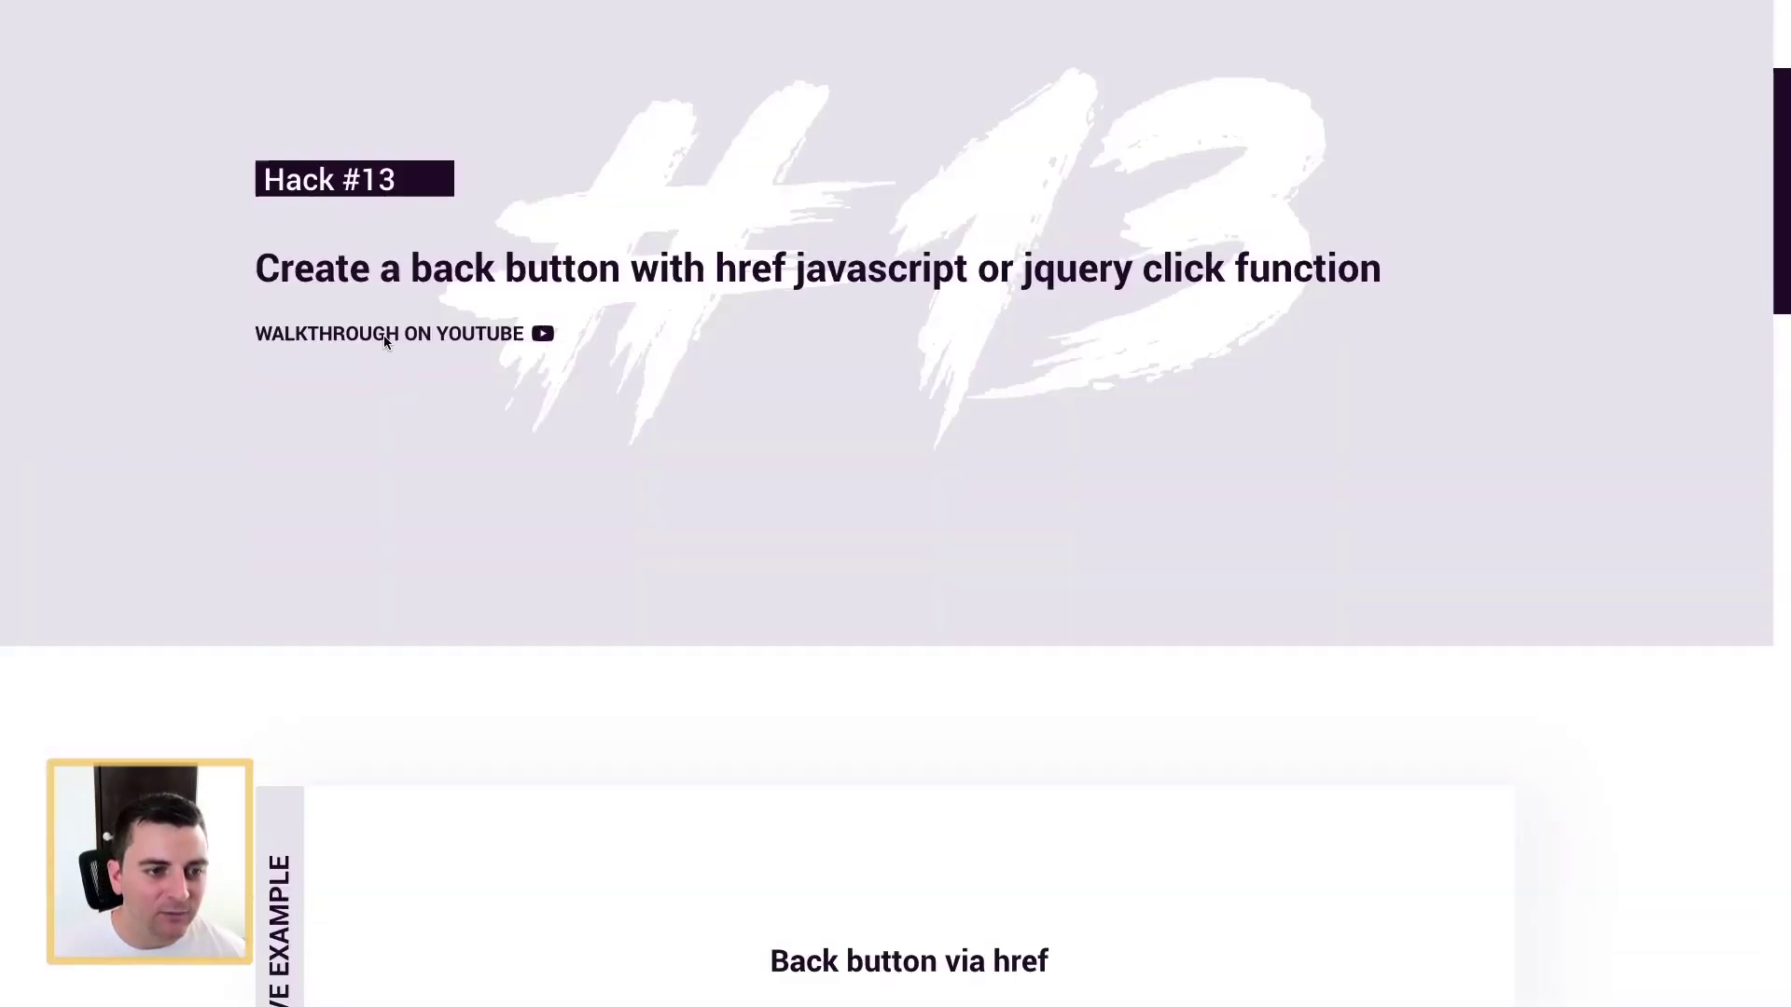
scroll(386, 340, down, 3)
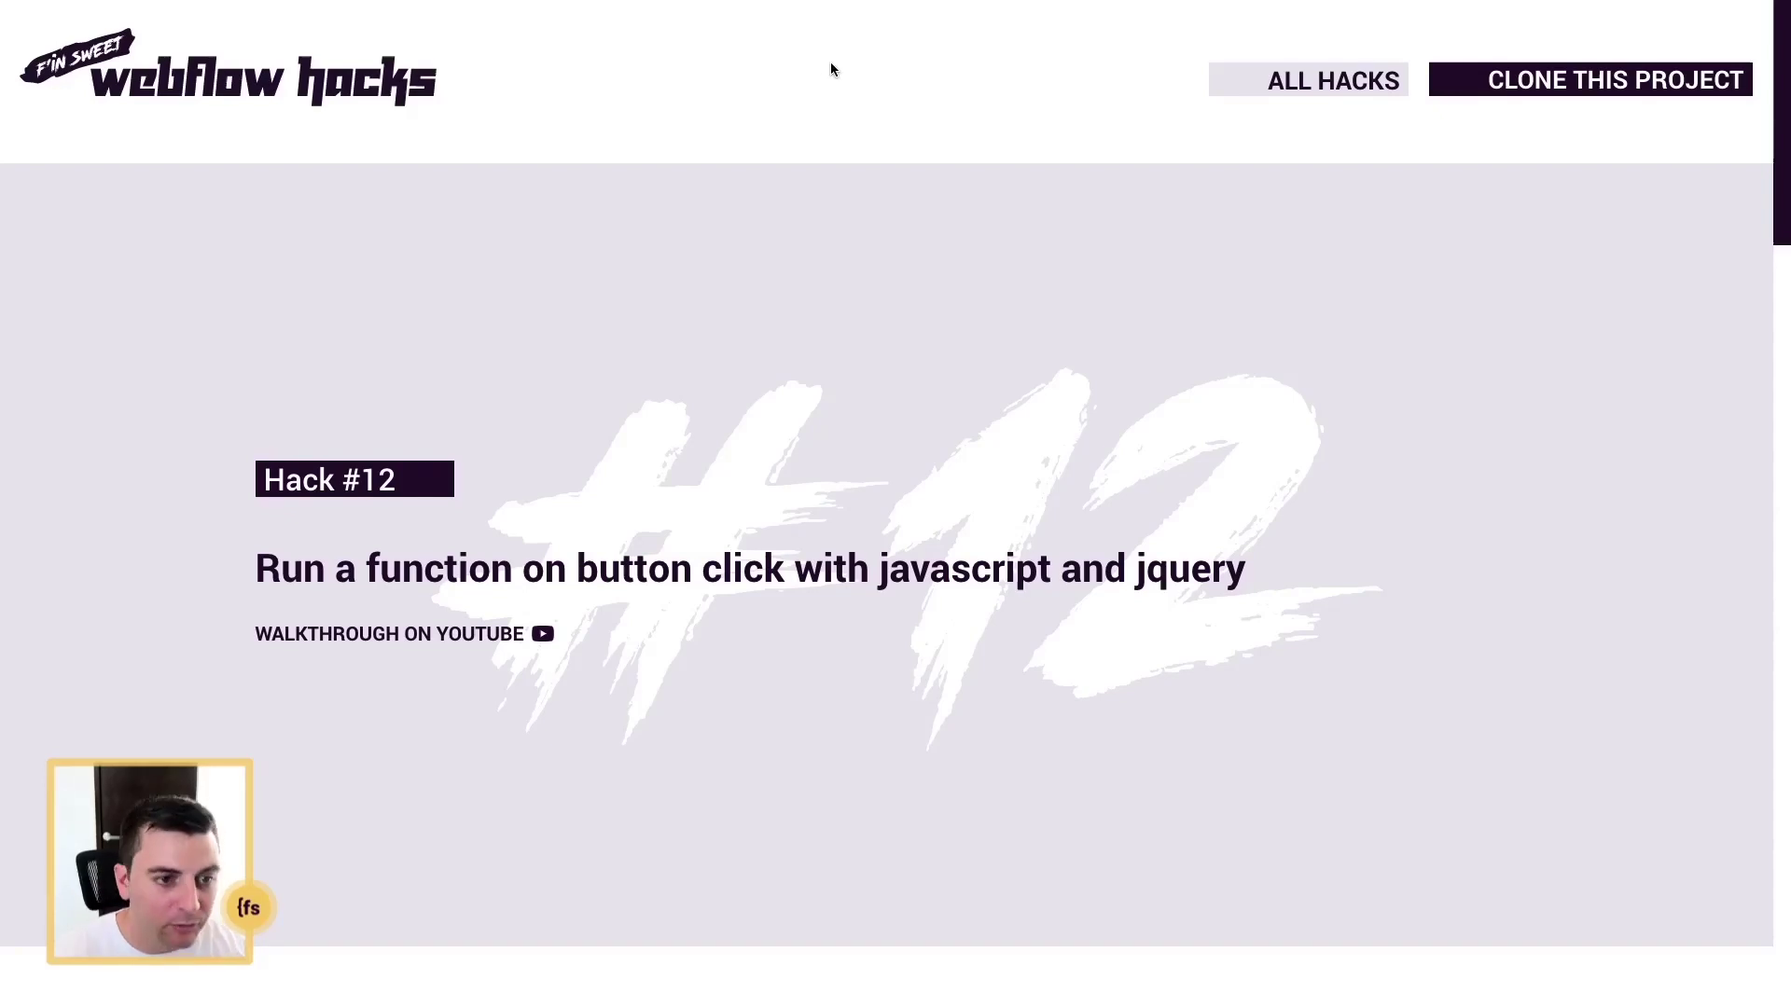
- Change the address to Hack #11, then load Hack #13 again
key(BackSpace)
text(11)
key(Return)
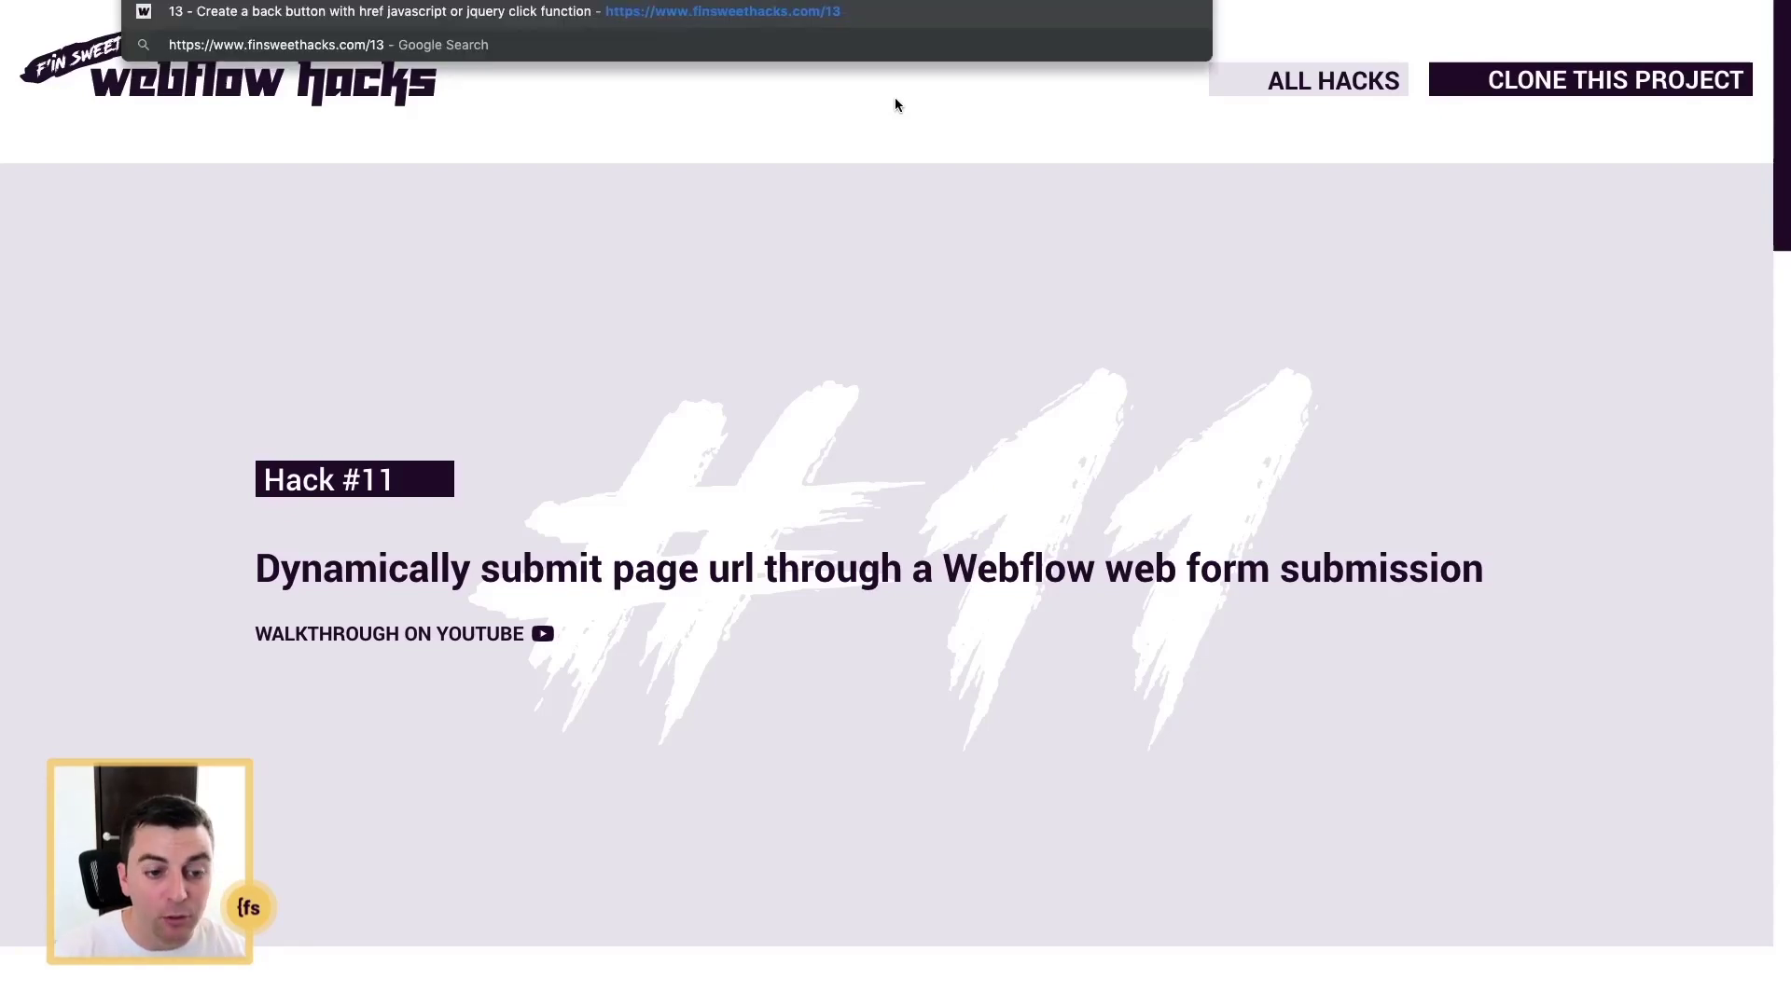
key(Return)
- Test the 'Go back 1 page via href' and 'Go back 2 pages via href' buttons
scroll(979, 377, down, 2)
scroll(979, 377, down, 10)
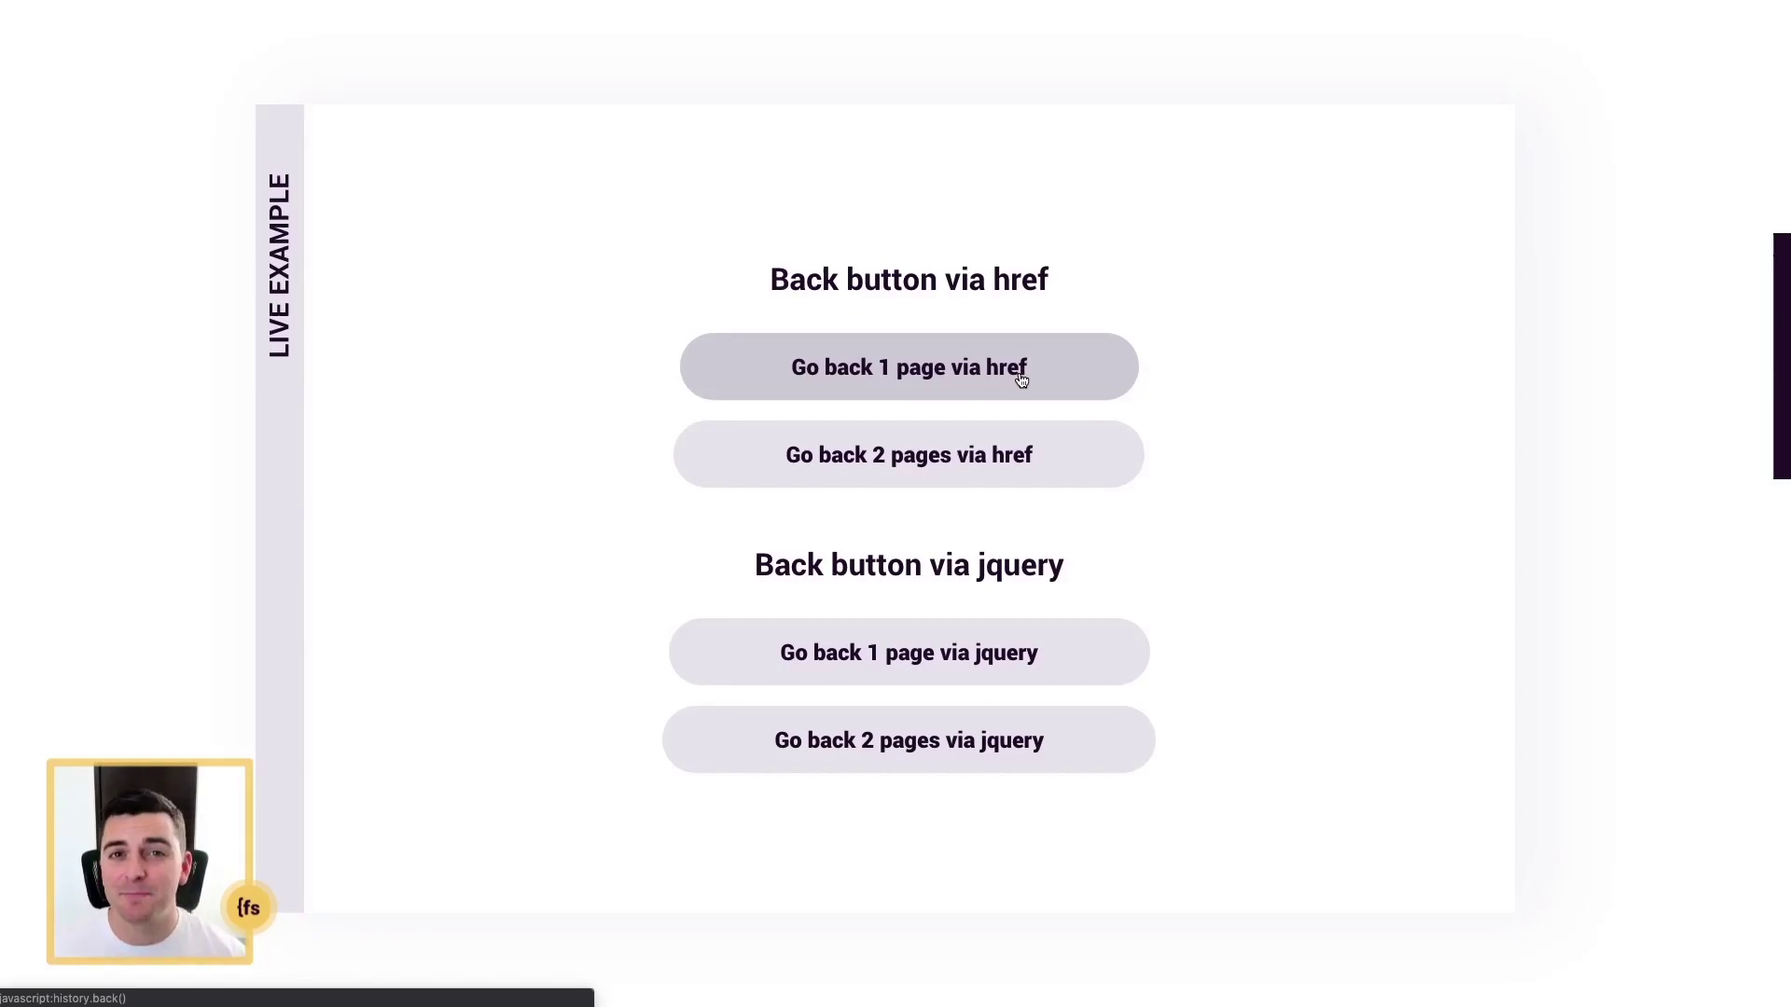
click(1021, 378)
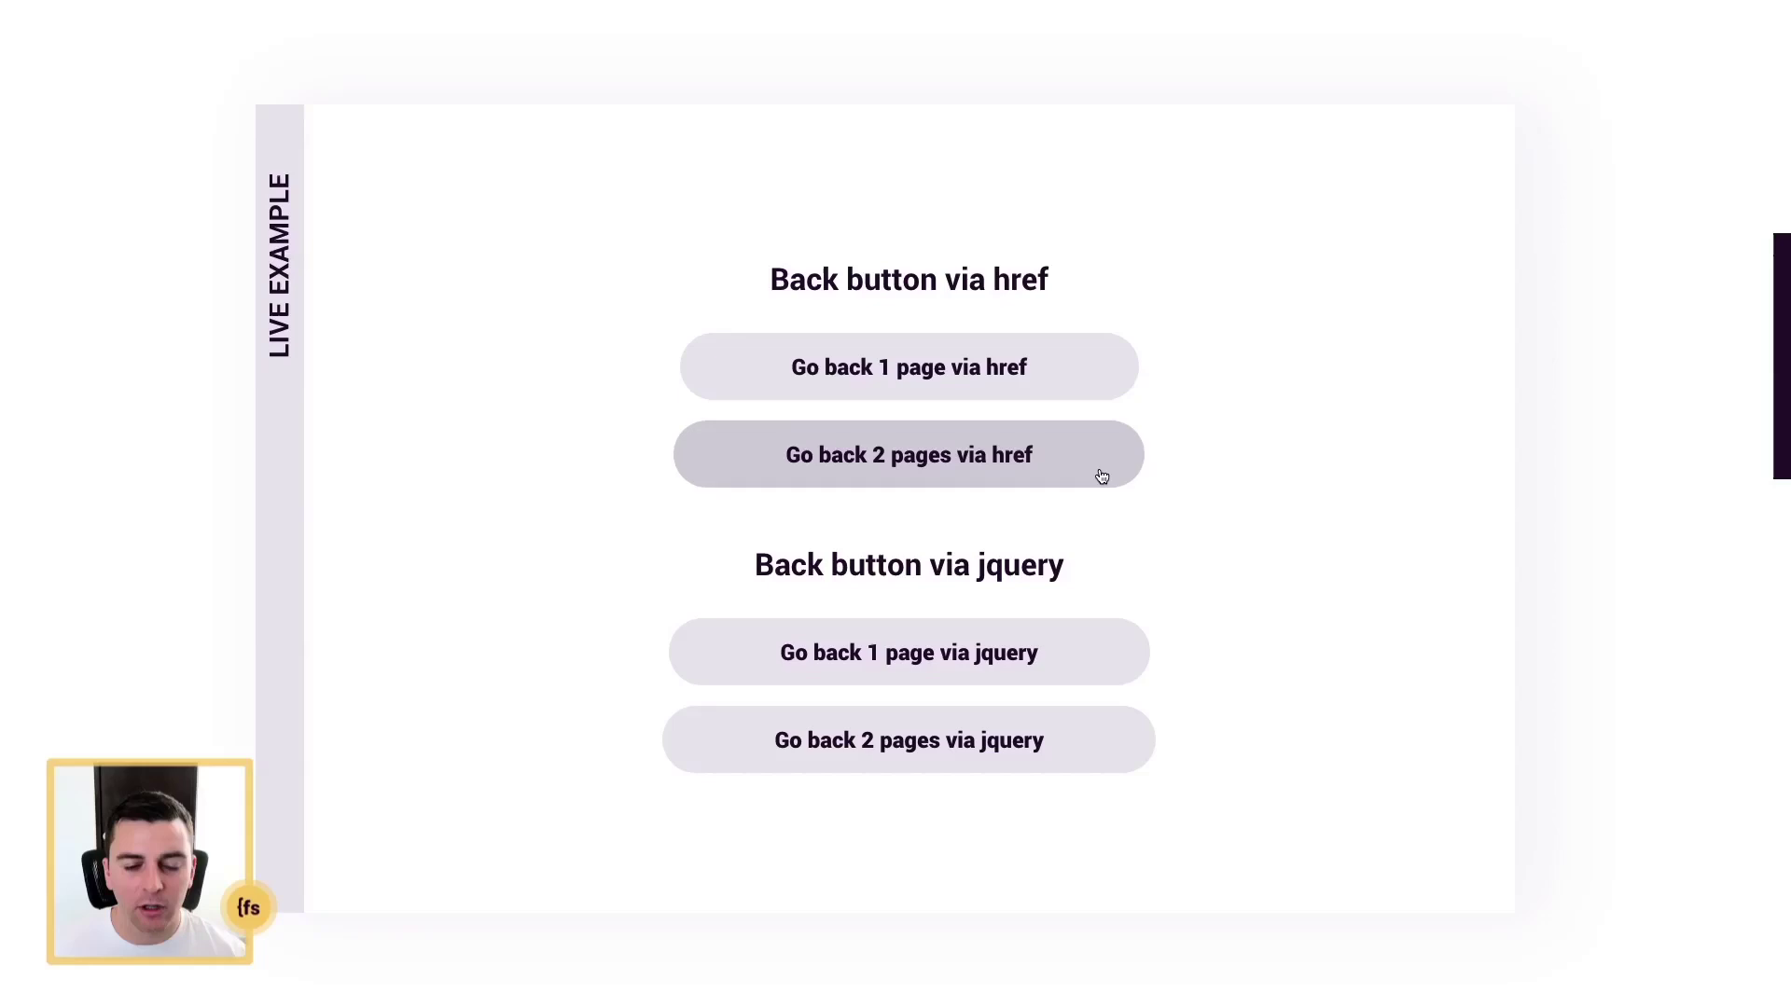
click(1040, 463)
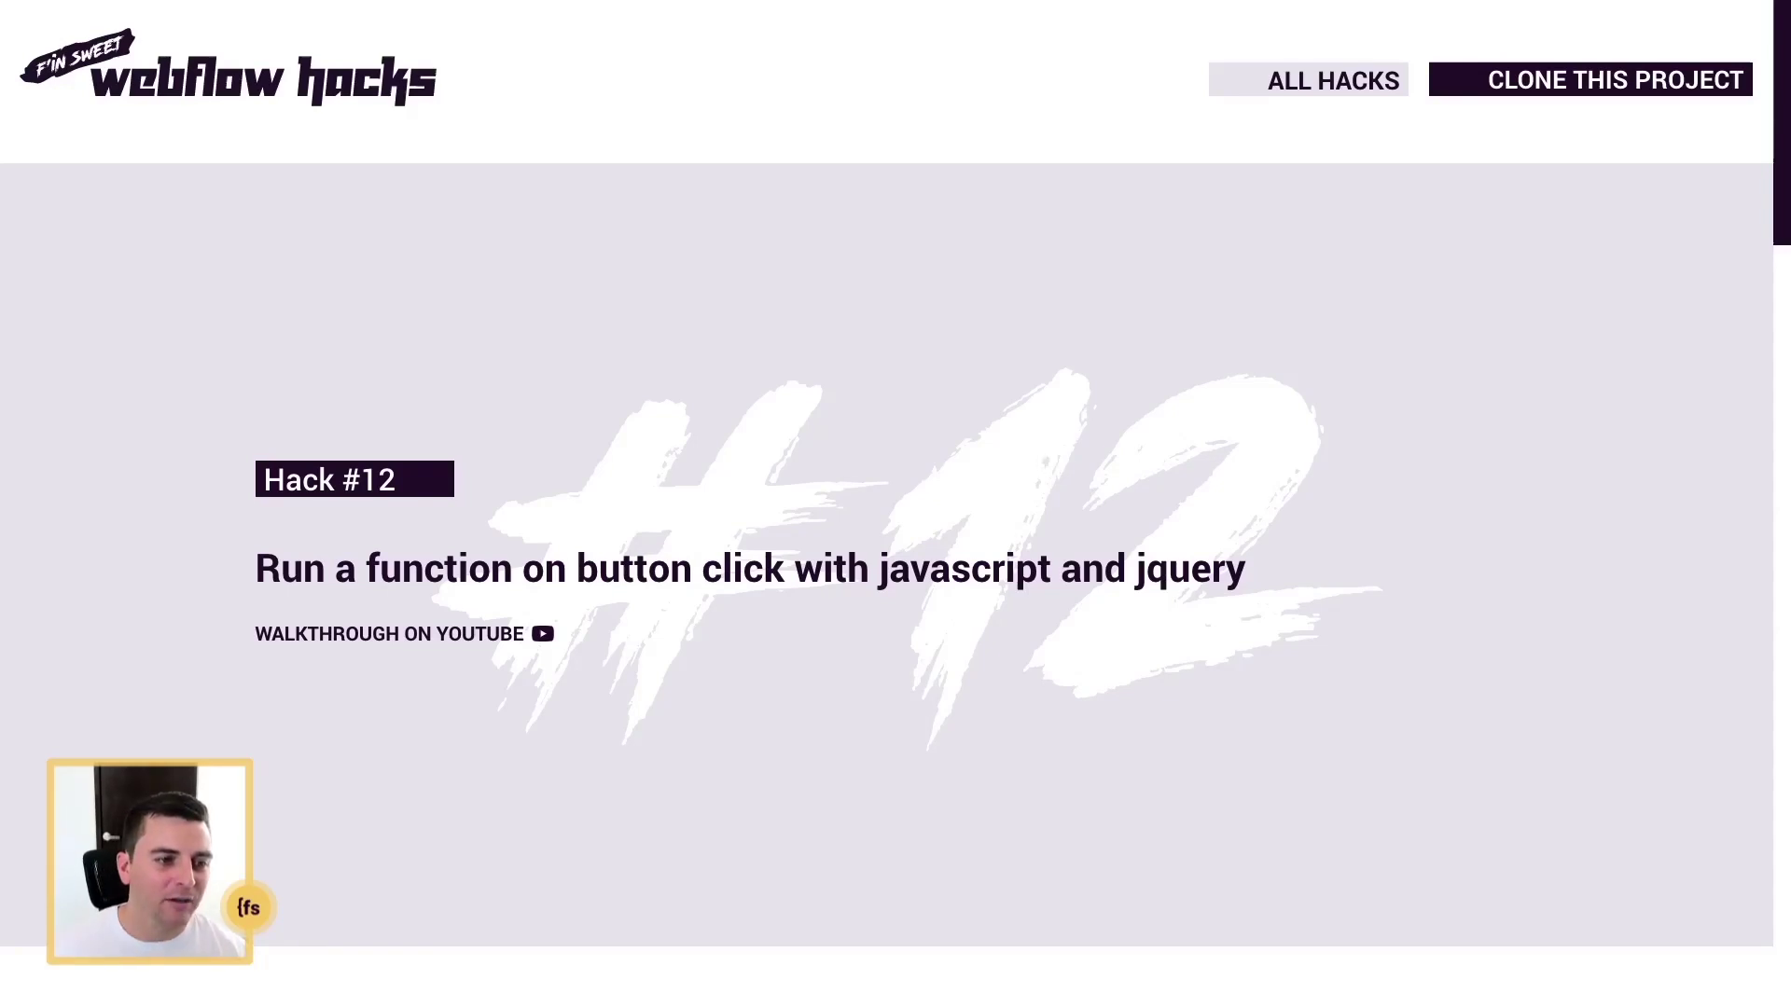
- Go back to Hack #11, then load Hack #13 via its /13 address
key(alt+Left)
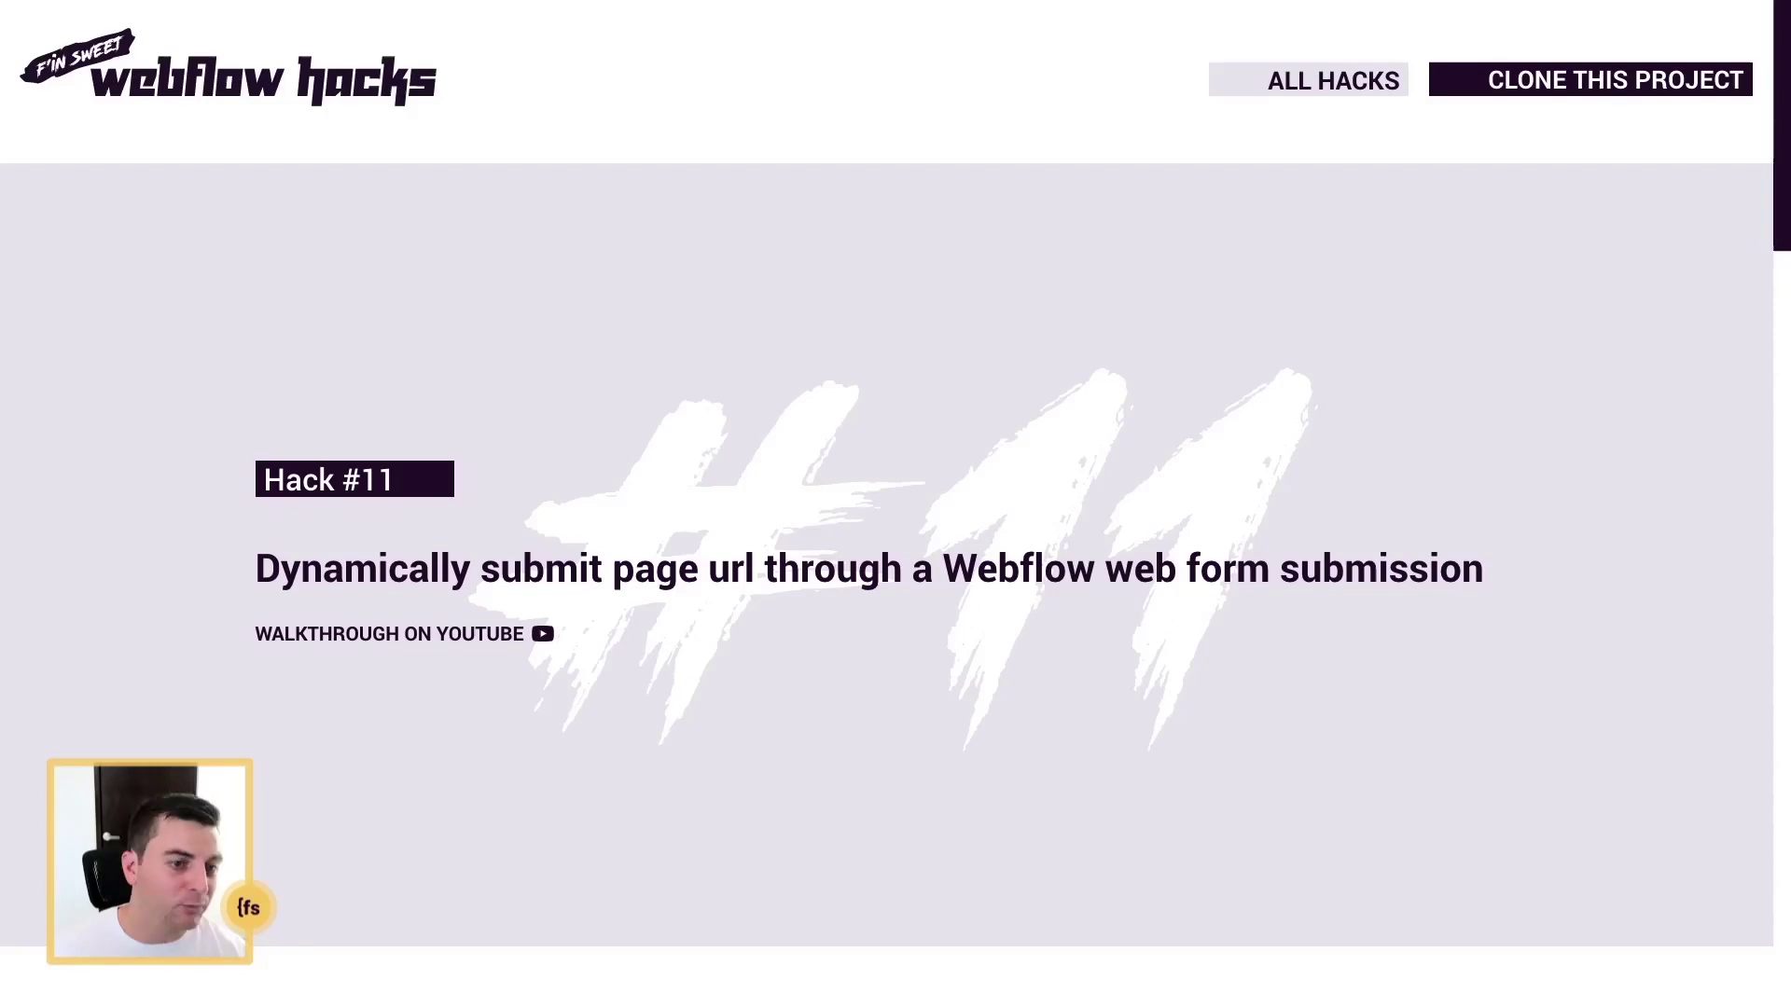
key(ctrl+l)
key(End)
key(BackSpace)
text(3)
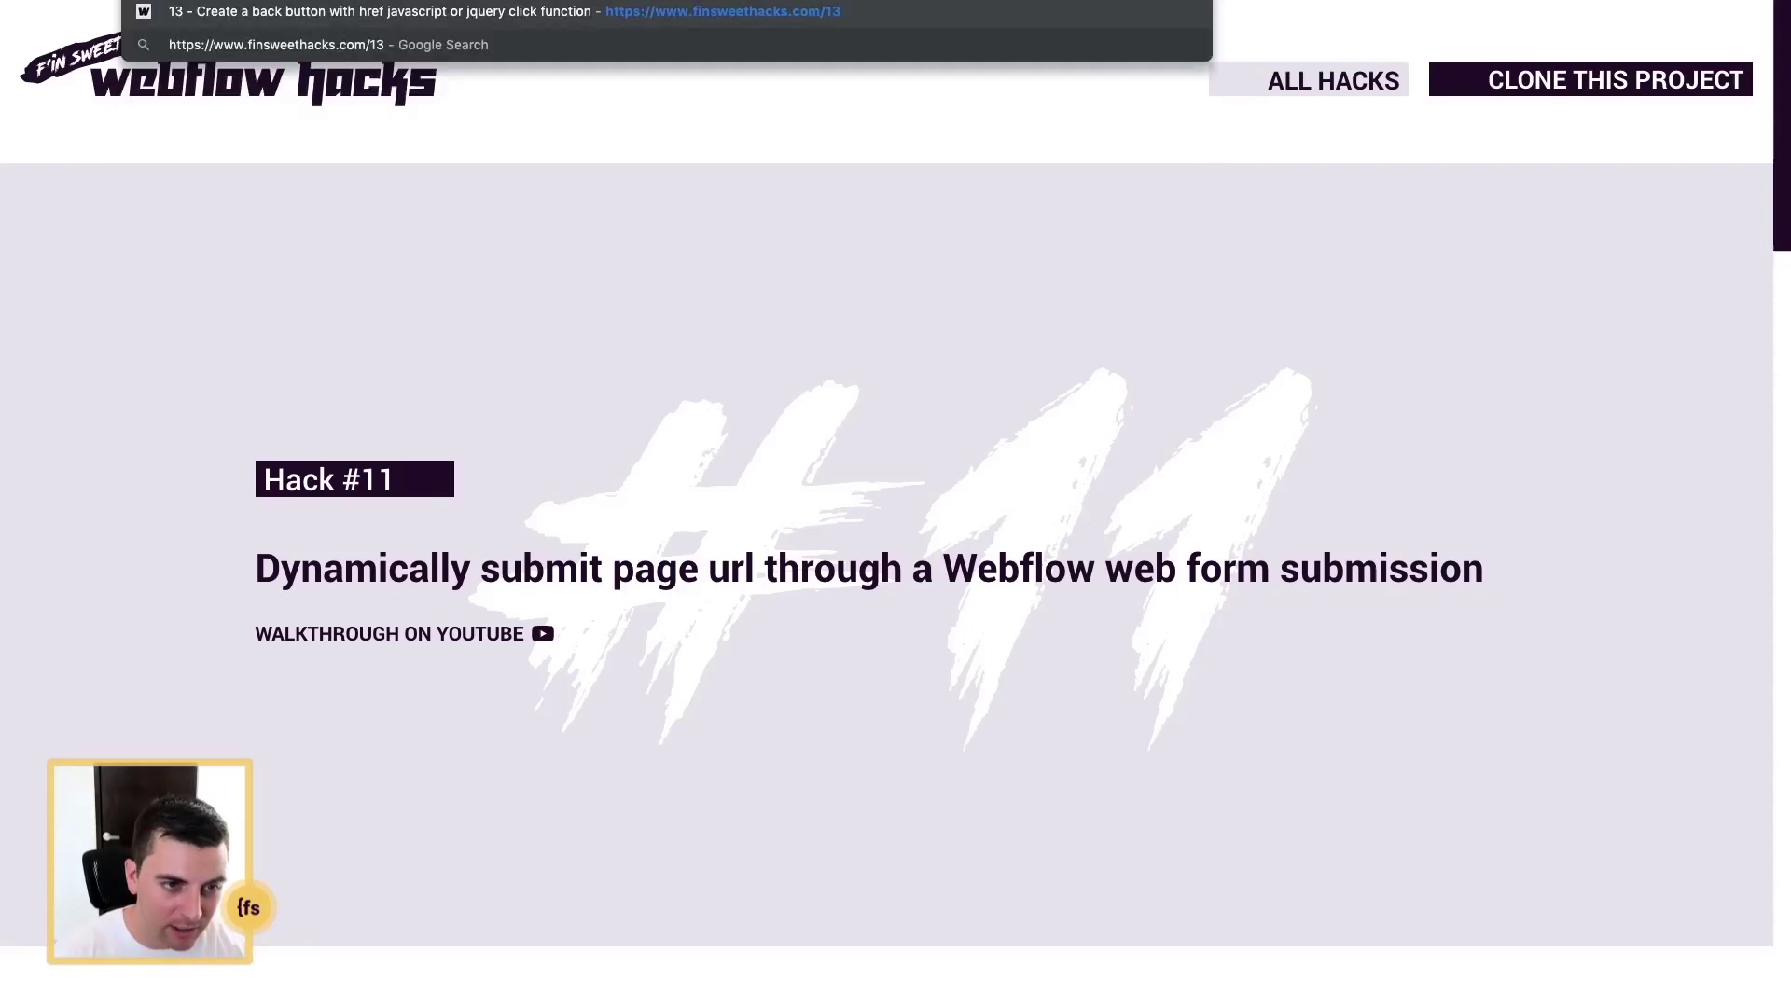
key(Return)
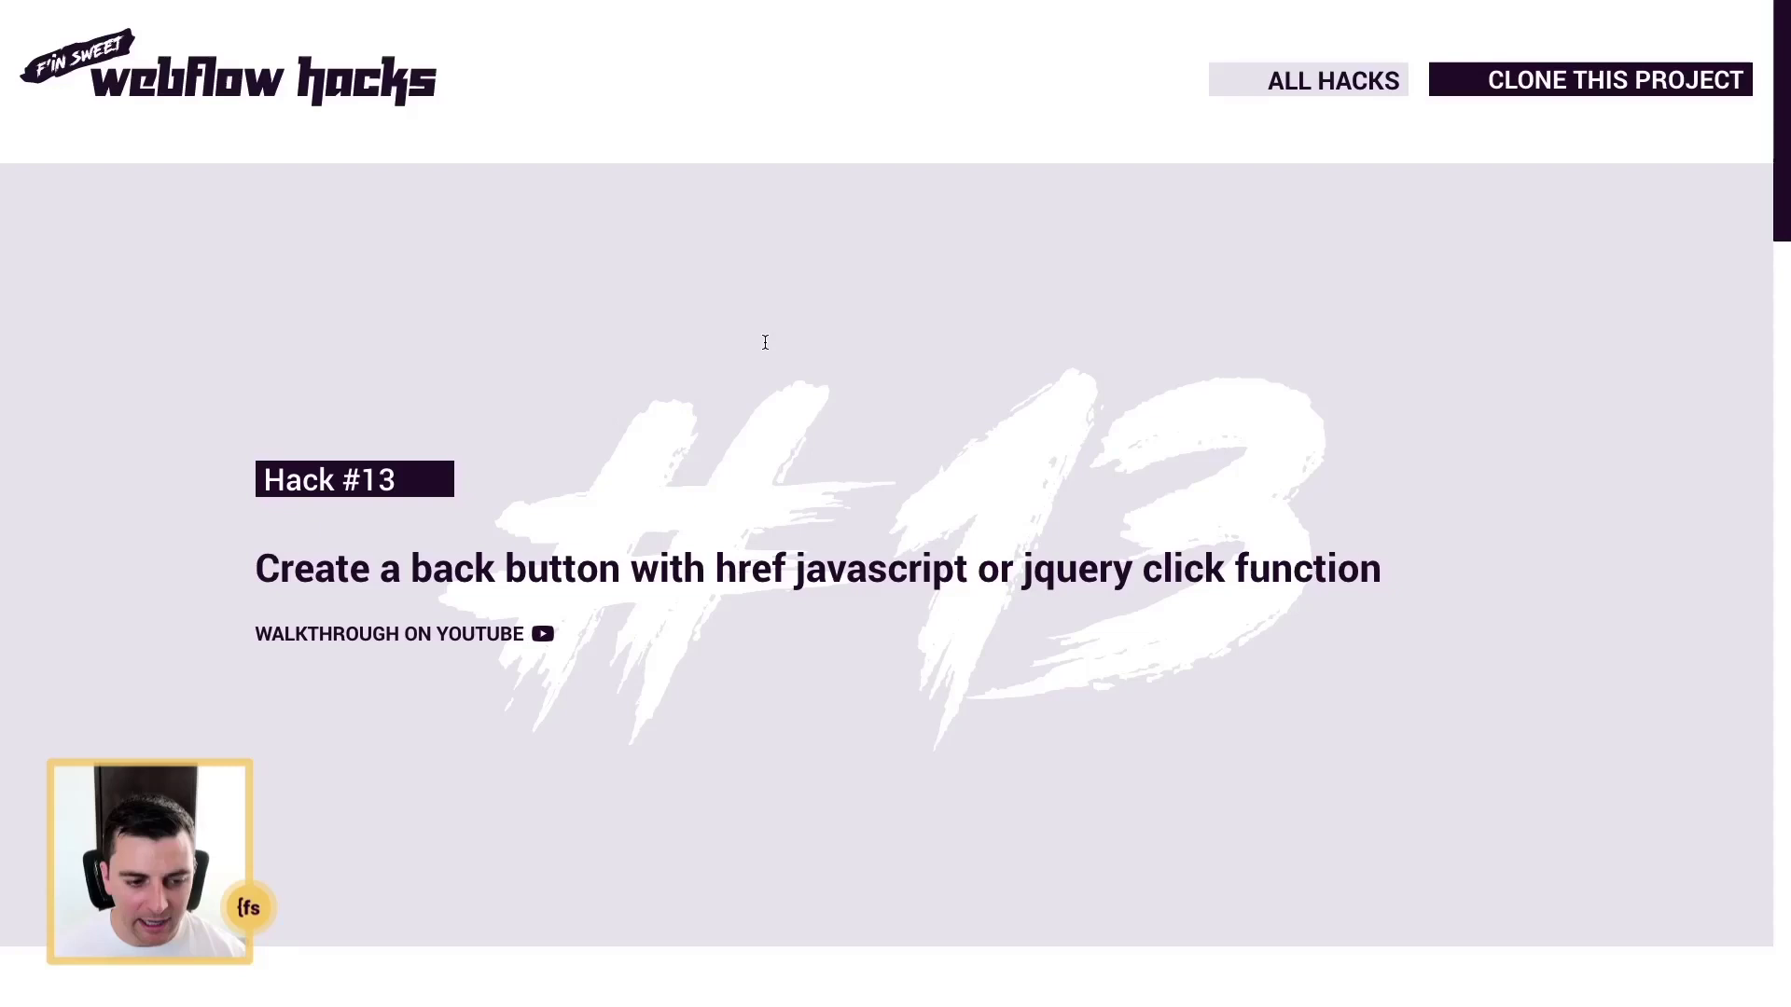
scroll(1178, 583, down, 5)
scroll(1178, 583, down, 5)
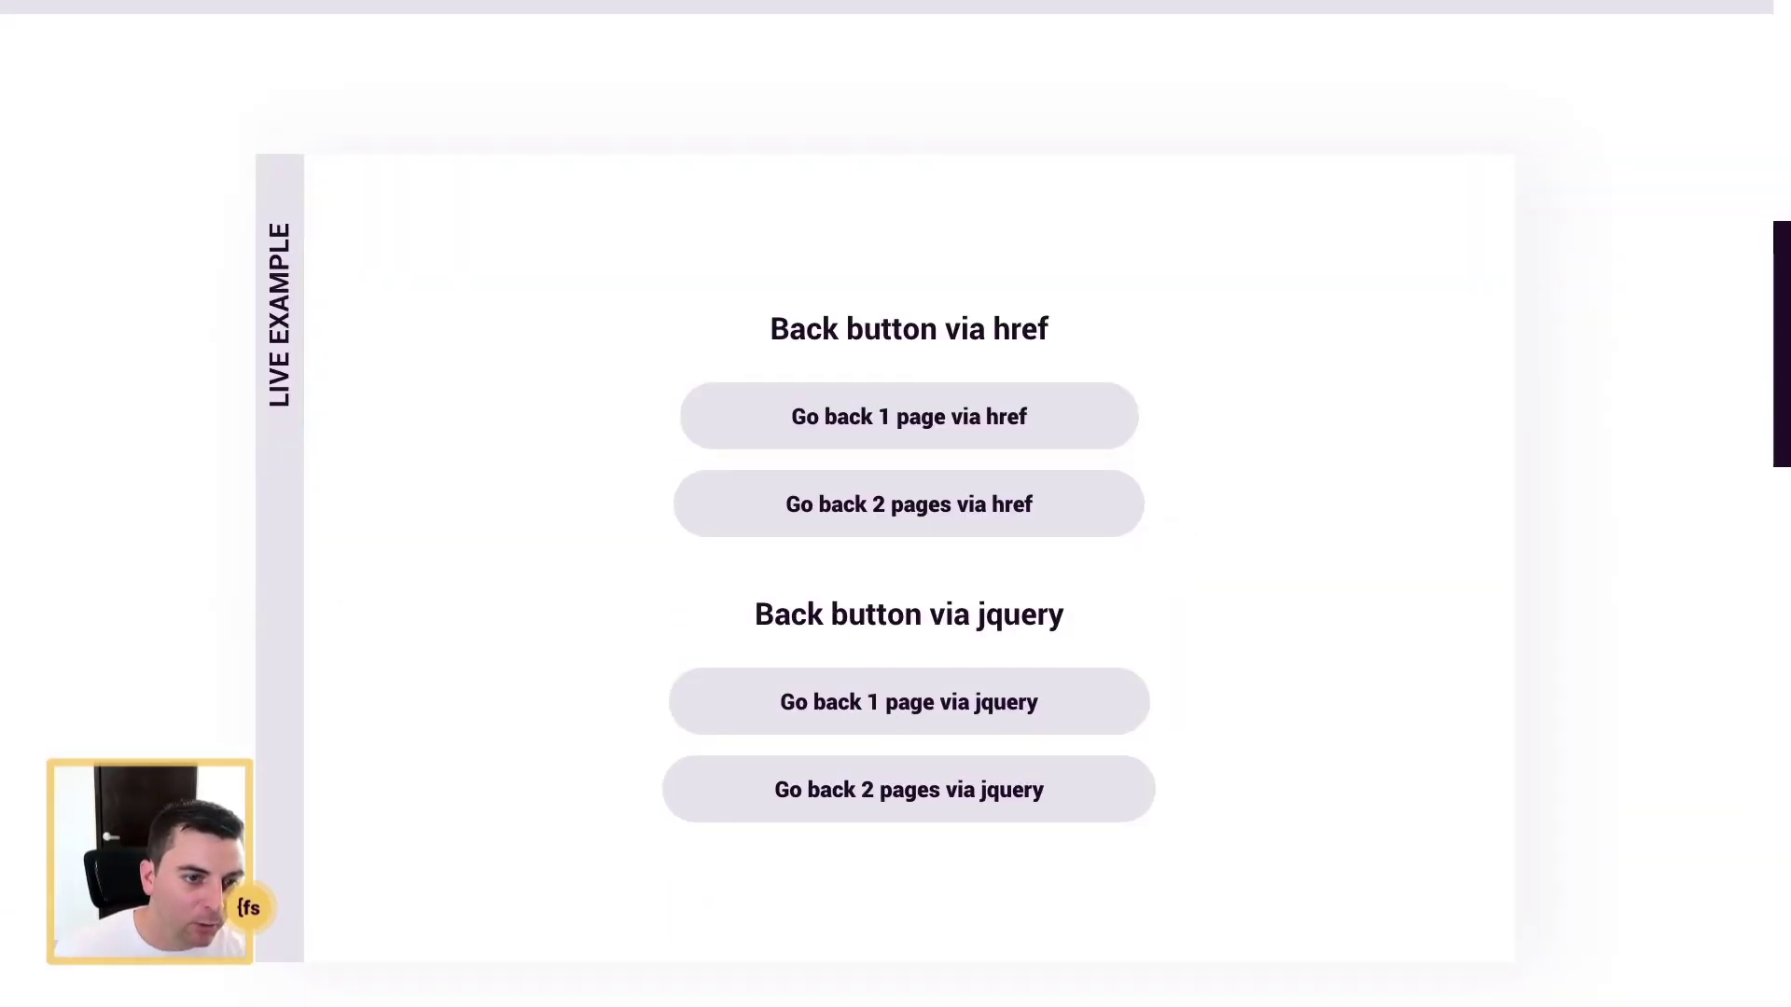
- Visit Hack #12 and then Hack #11 by changing the address to /12 and /11
key(ctrl+l)
key(End)
key(BackSpace)
text(2)
key(Return)
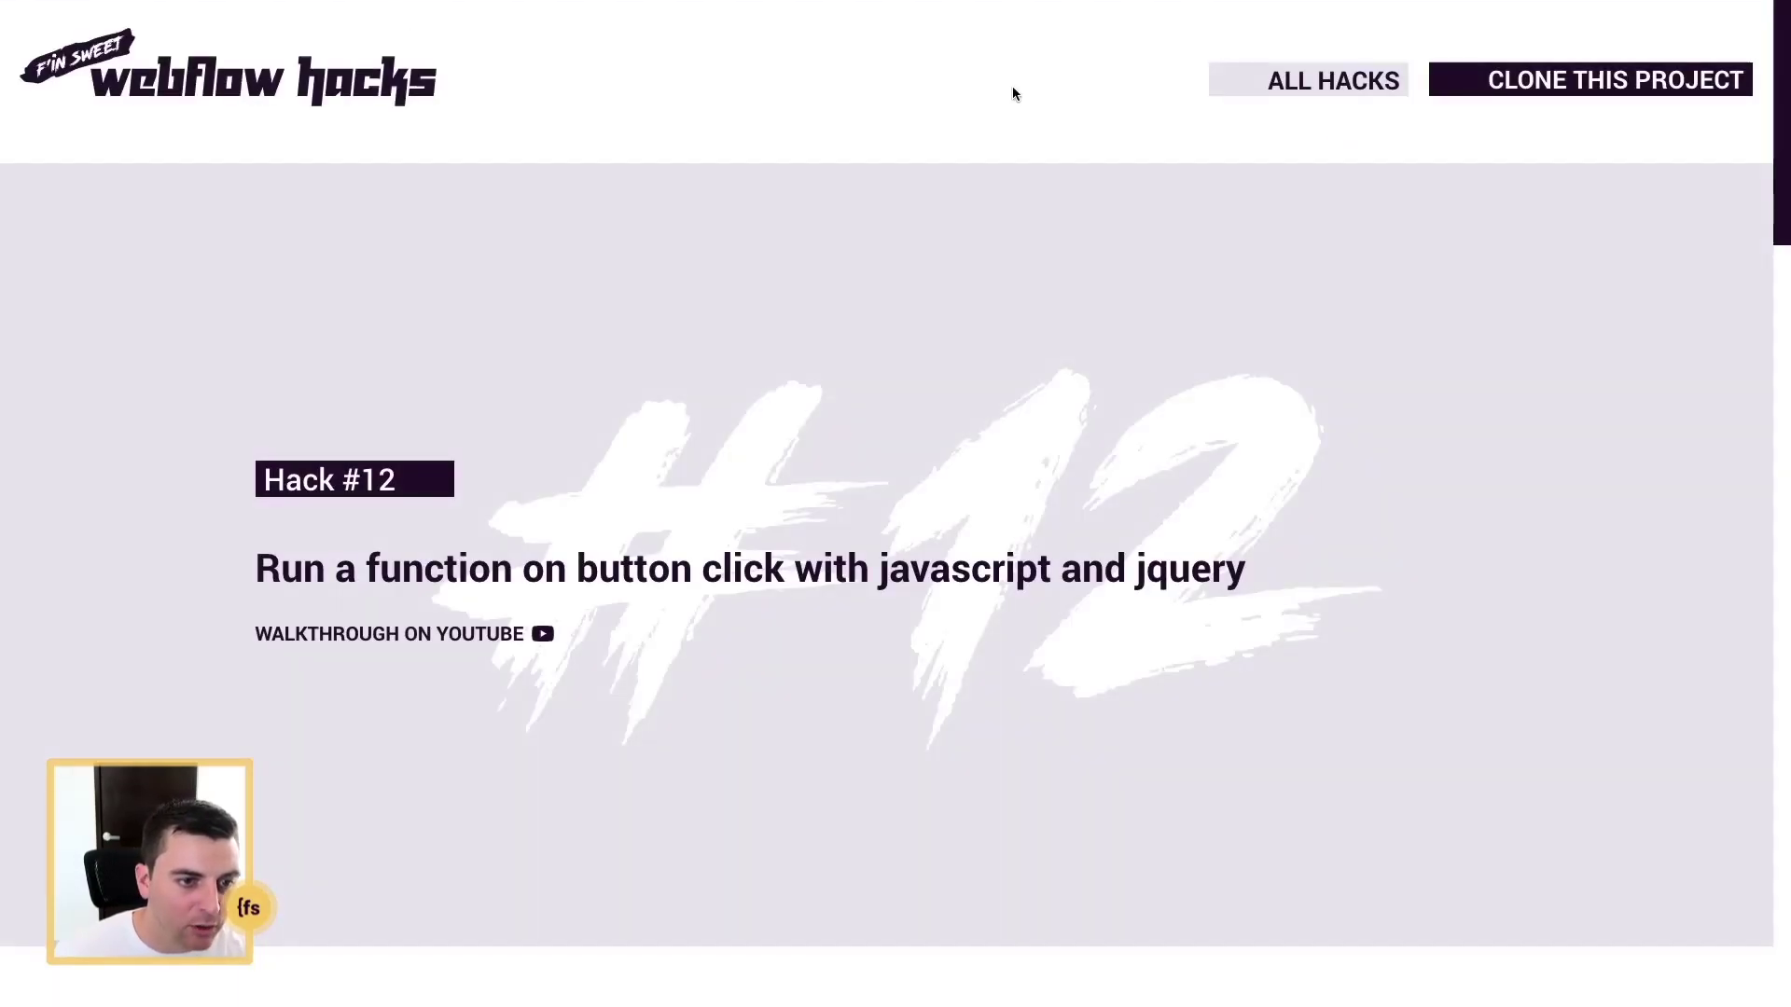
key(ctrl+l)
key(End)
key(BackSpace)
text(1)
key(Return)
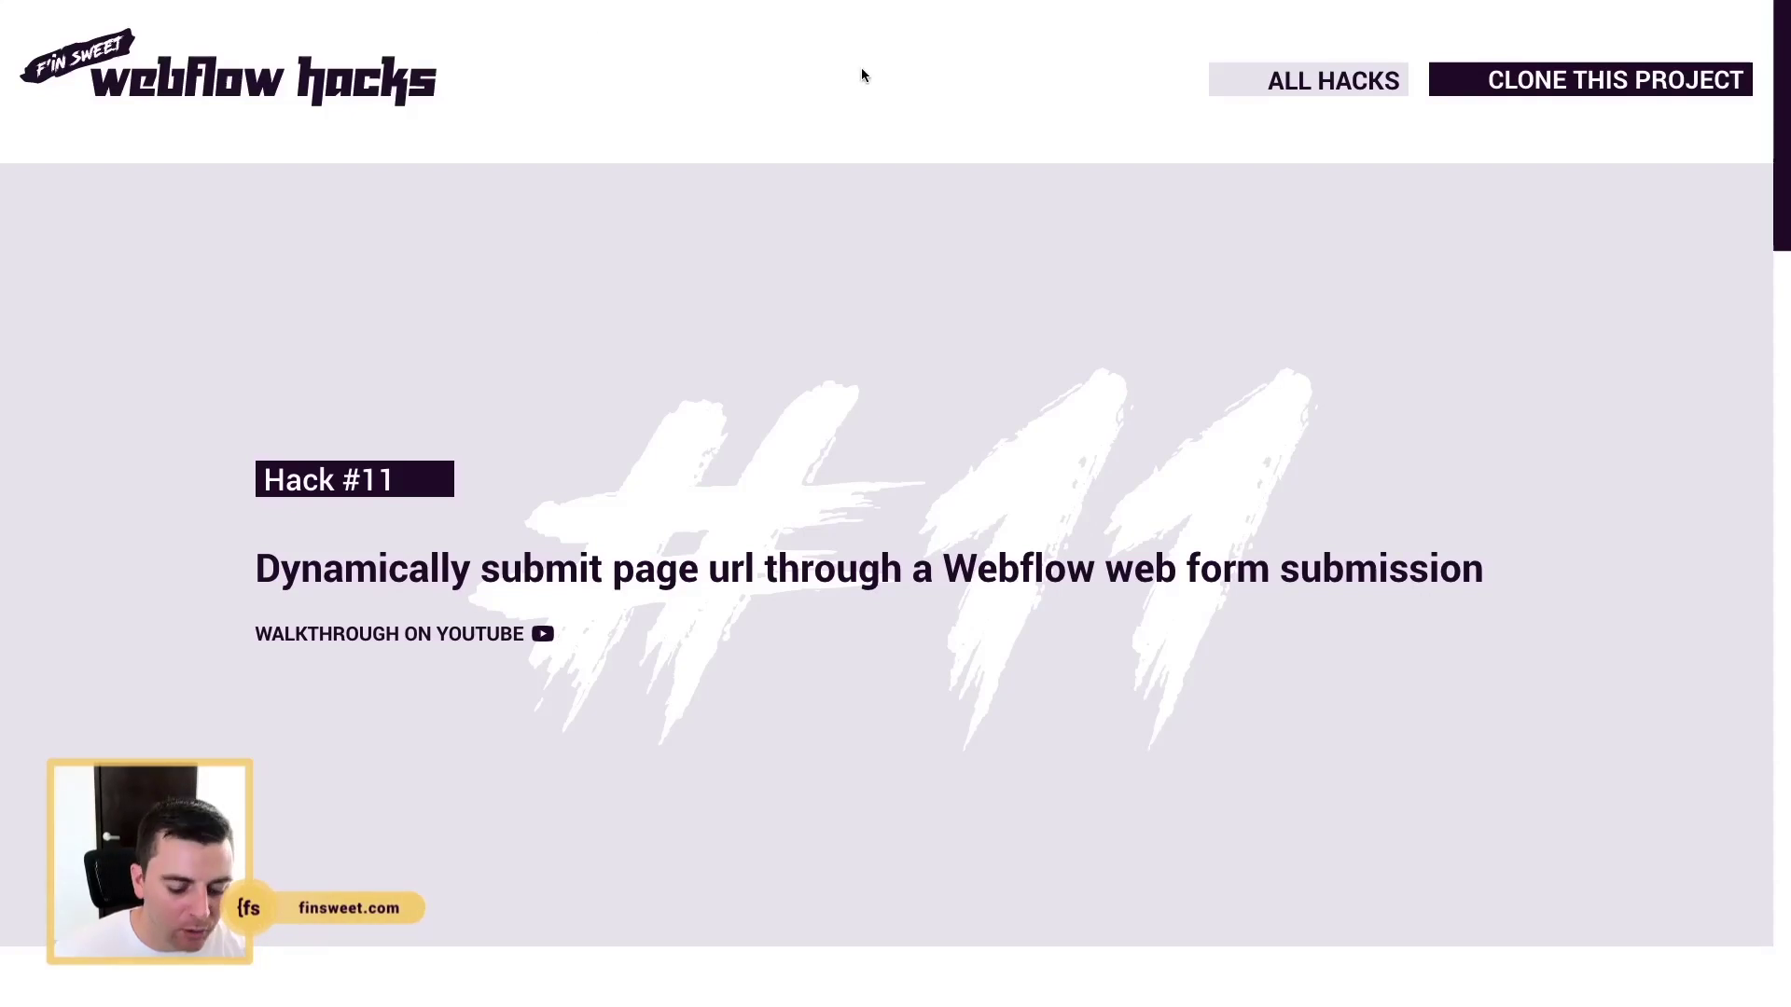
- Return to the /13 Hack #13 page and scroll to its live example
key(ctrl+l)
key(End)
key(BackSpace)
text(3)
key(Return)
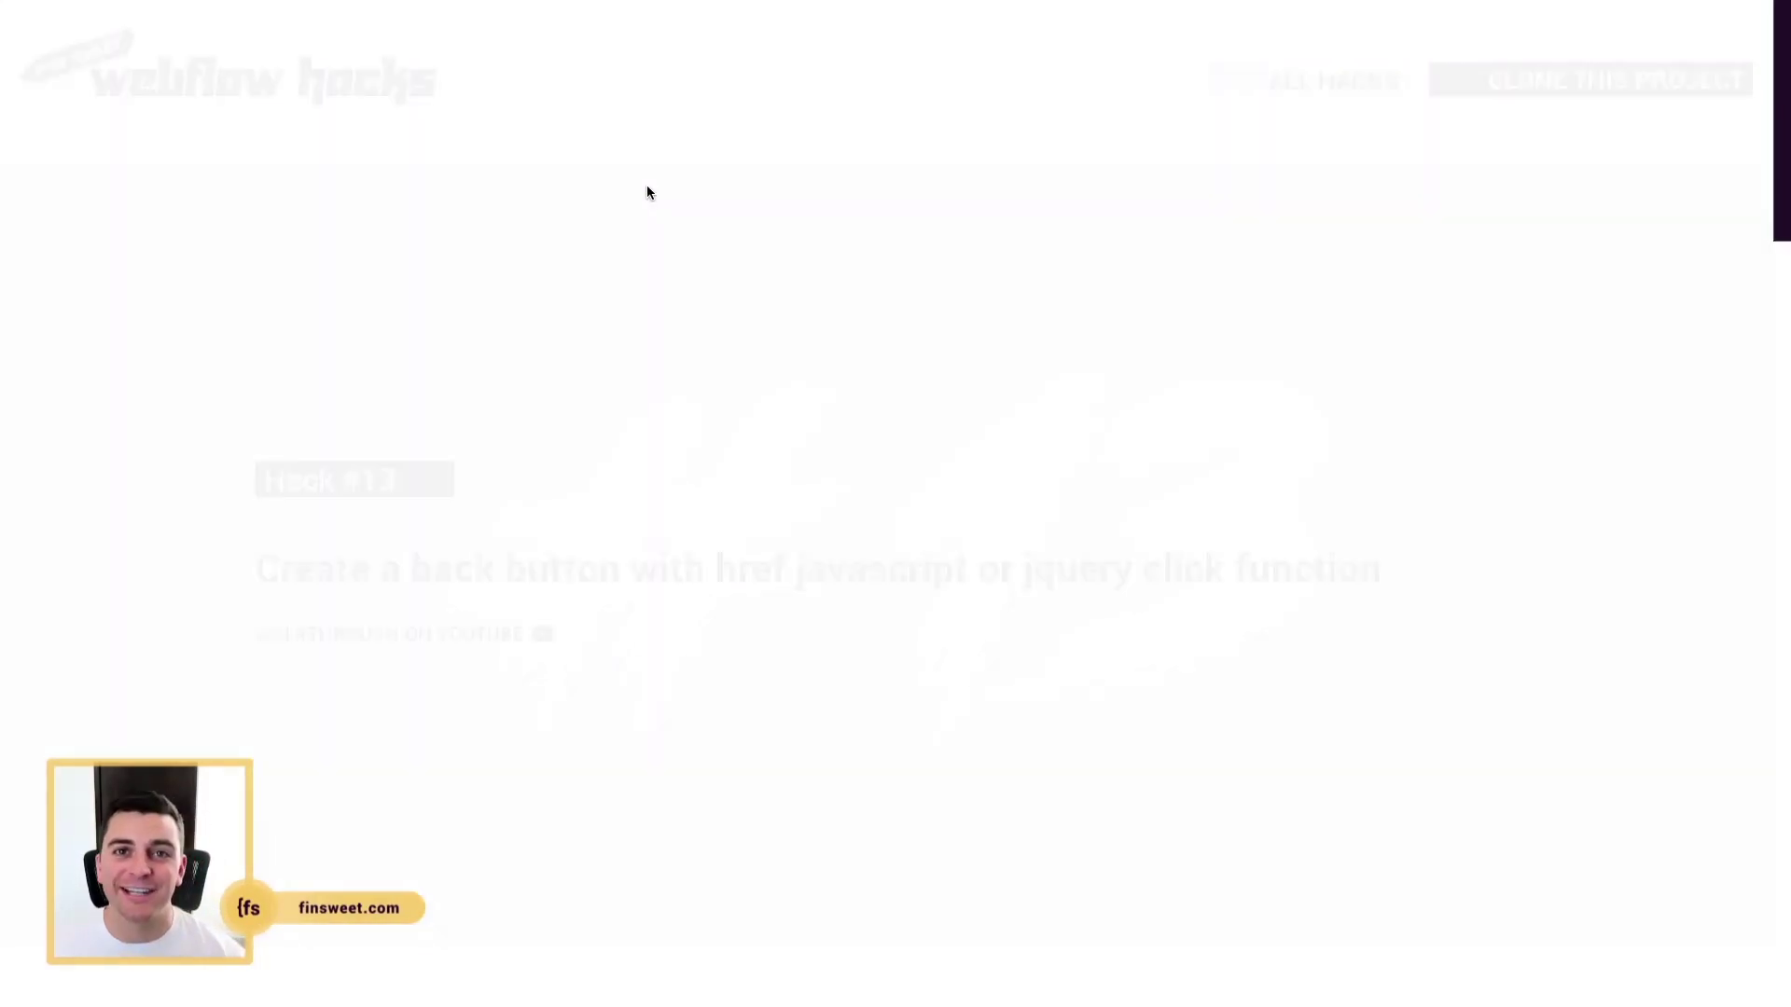
scroll(658, 506, down, 9)
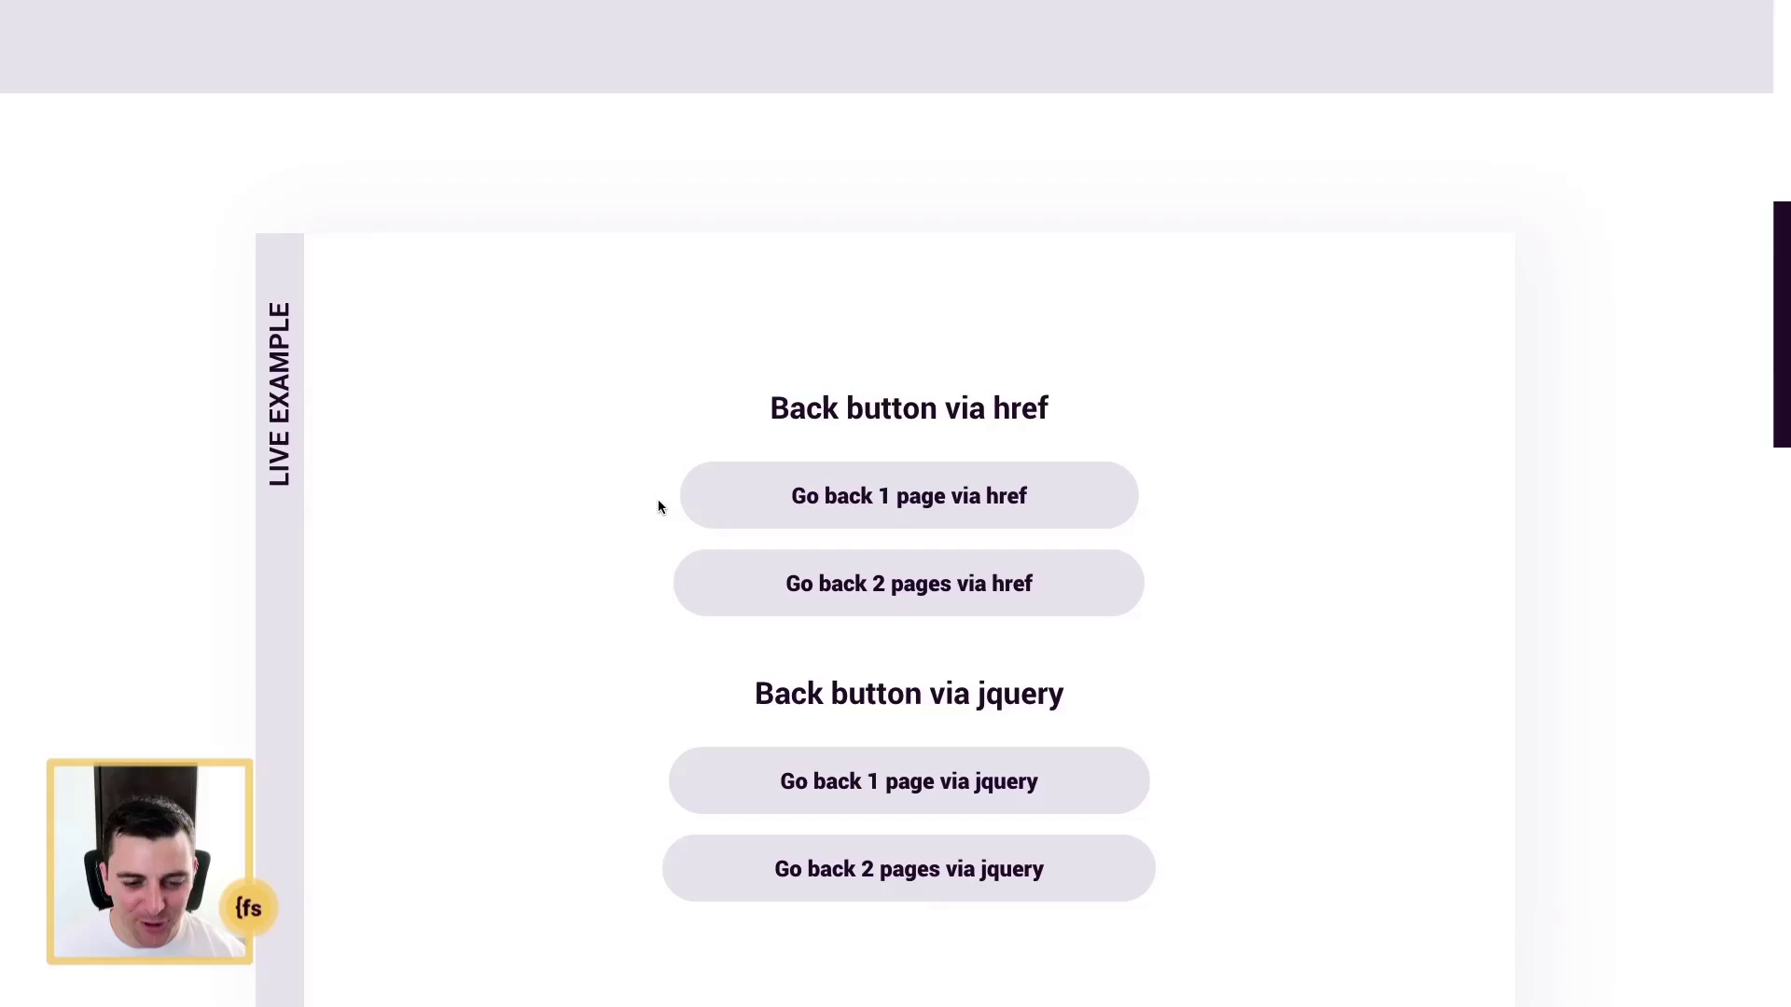
- Test both jQuery back buttons, then reopen Hack #13 from the /13 address suggestion
scroll(657, 506, down, 3)
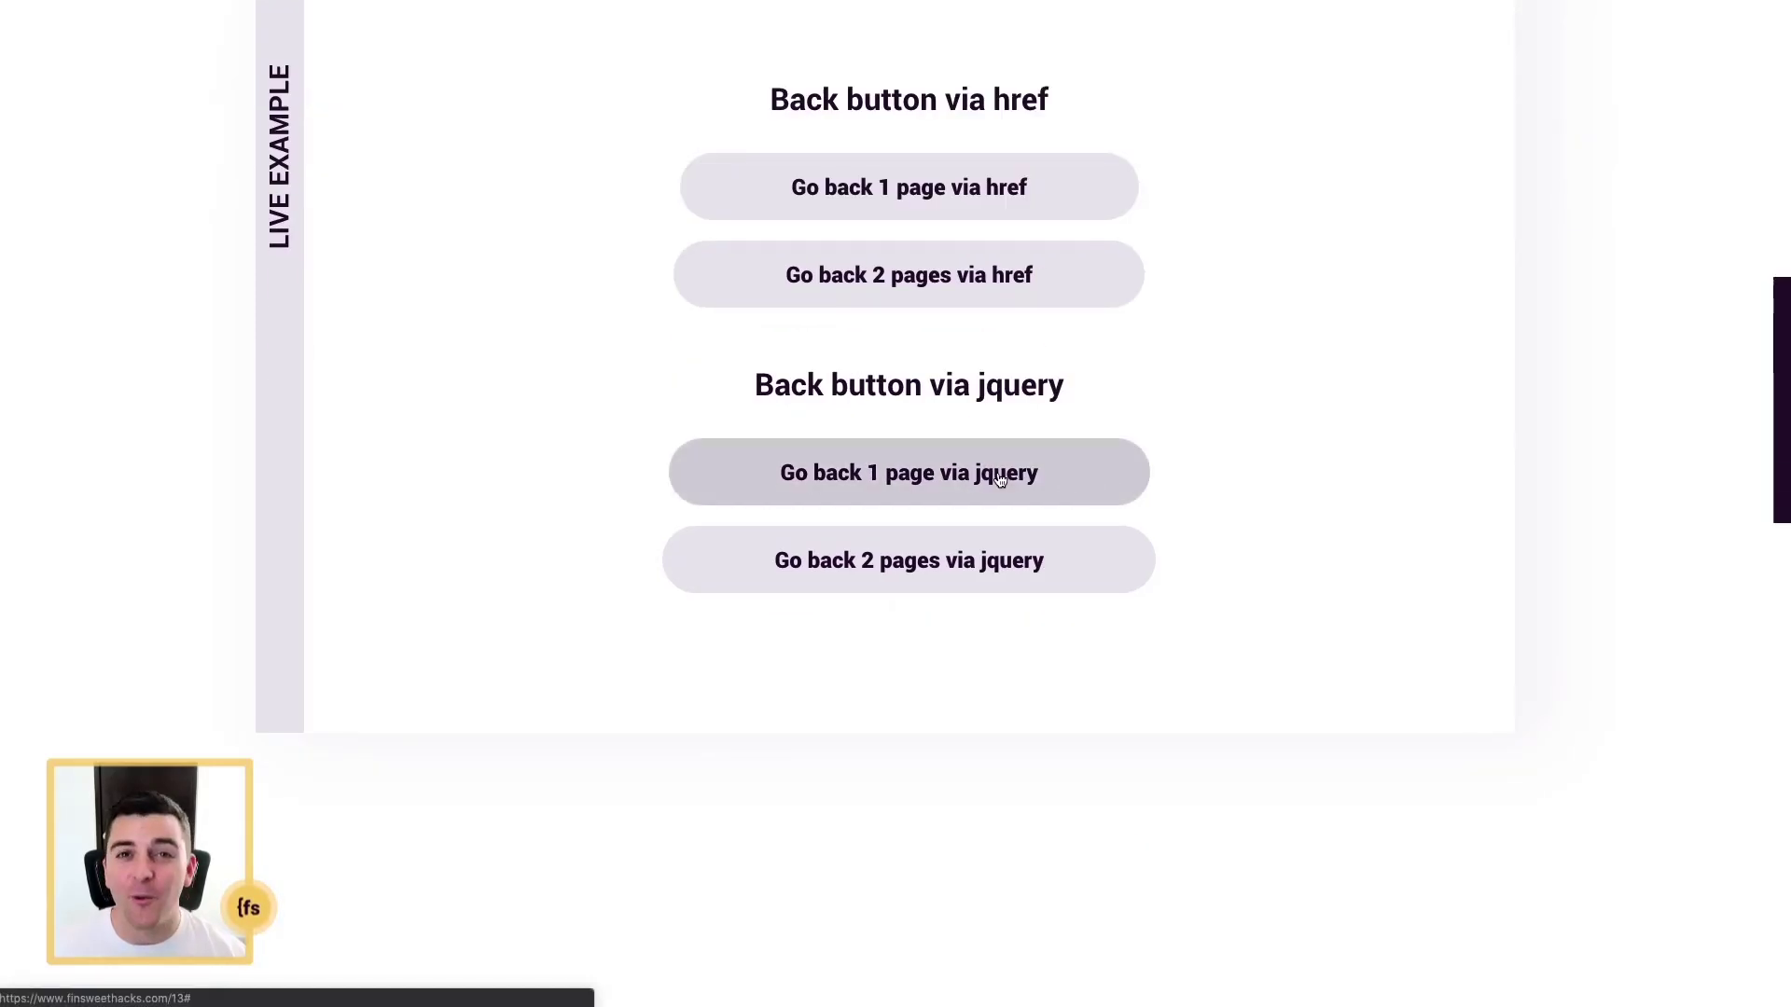
click(879, 474)
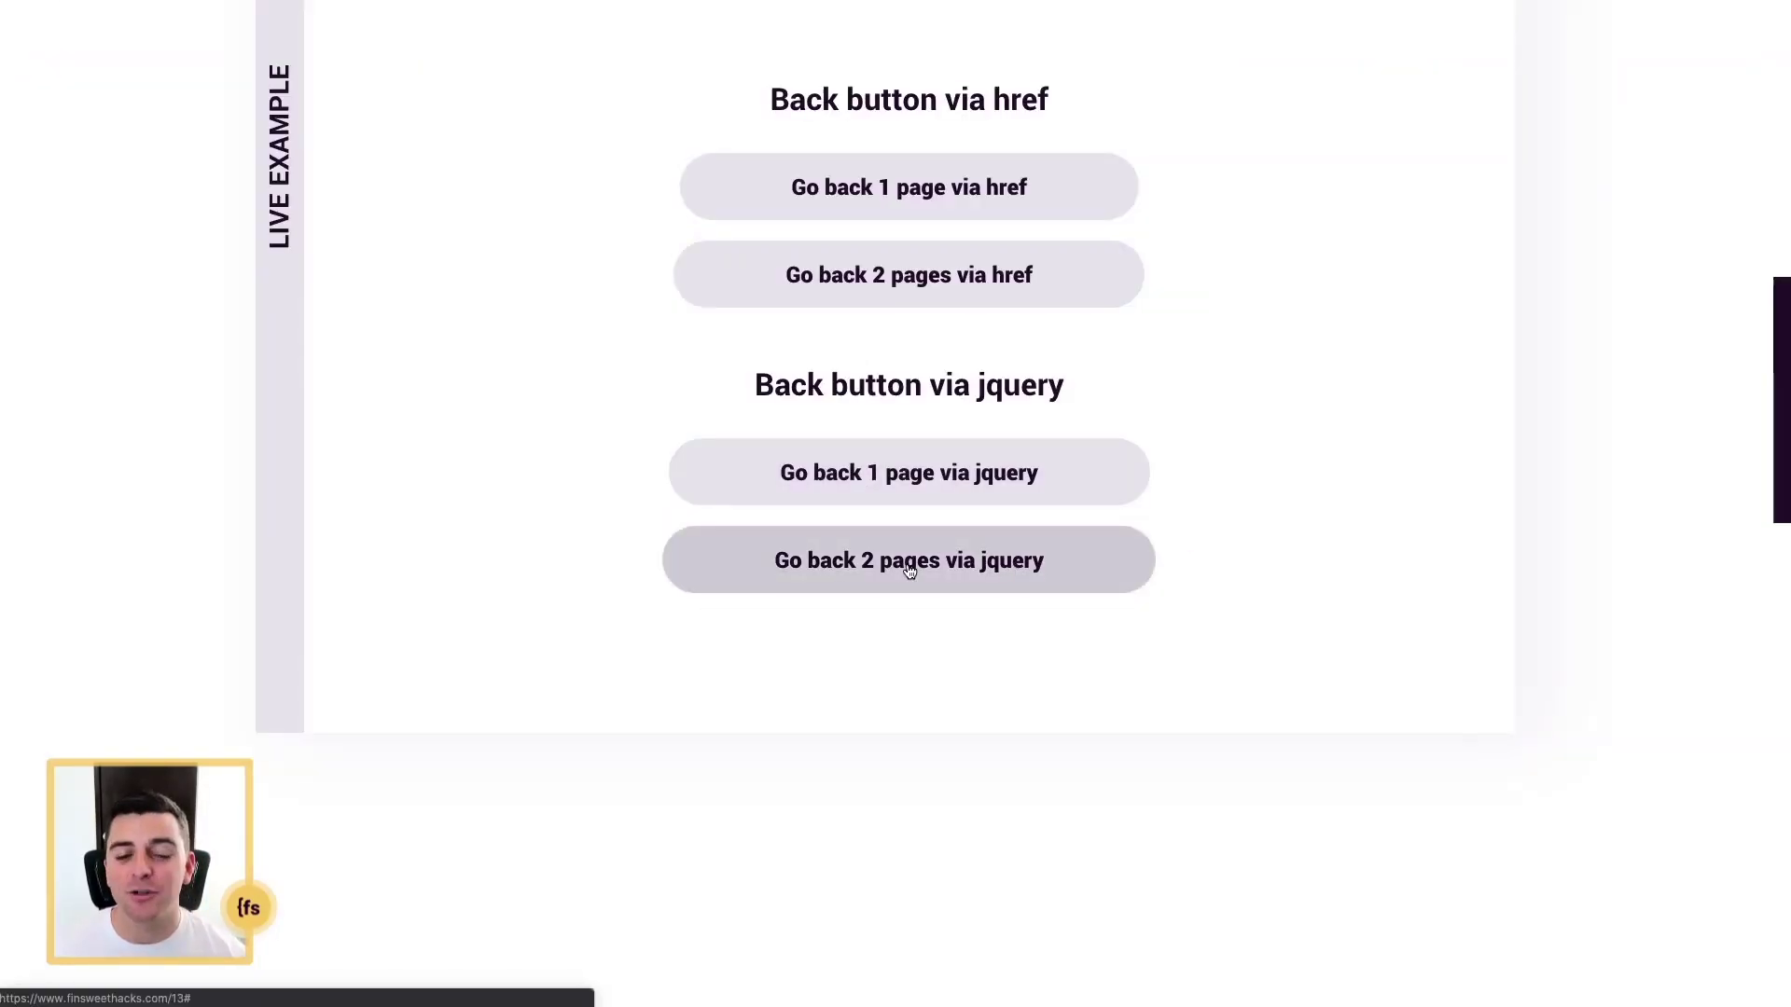
click(995, 569)
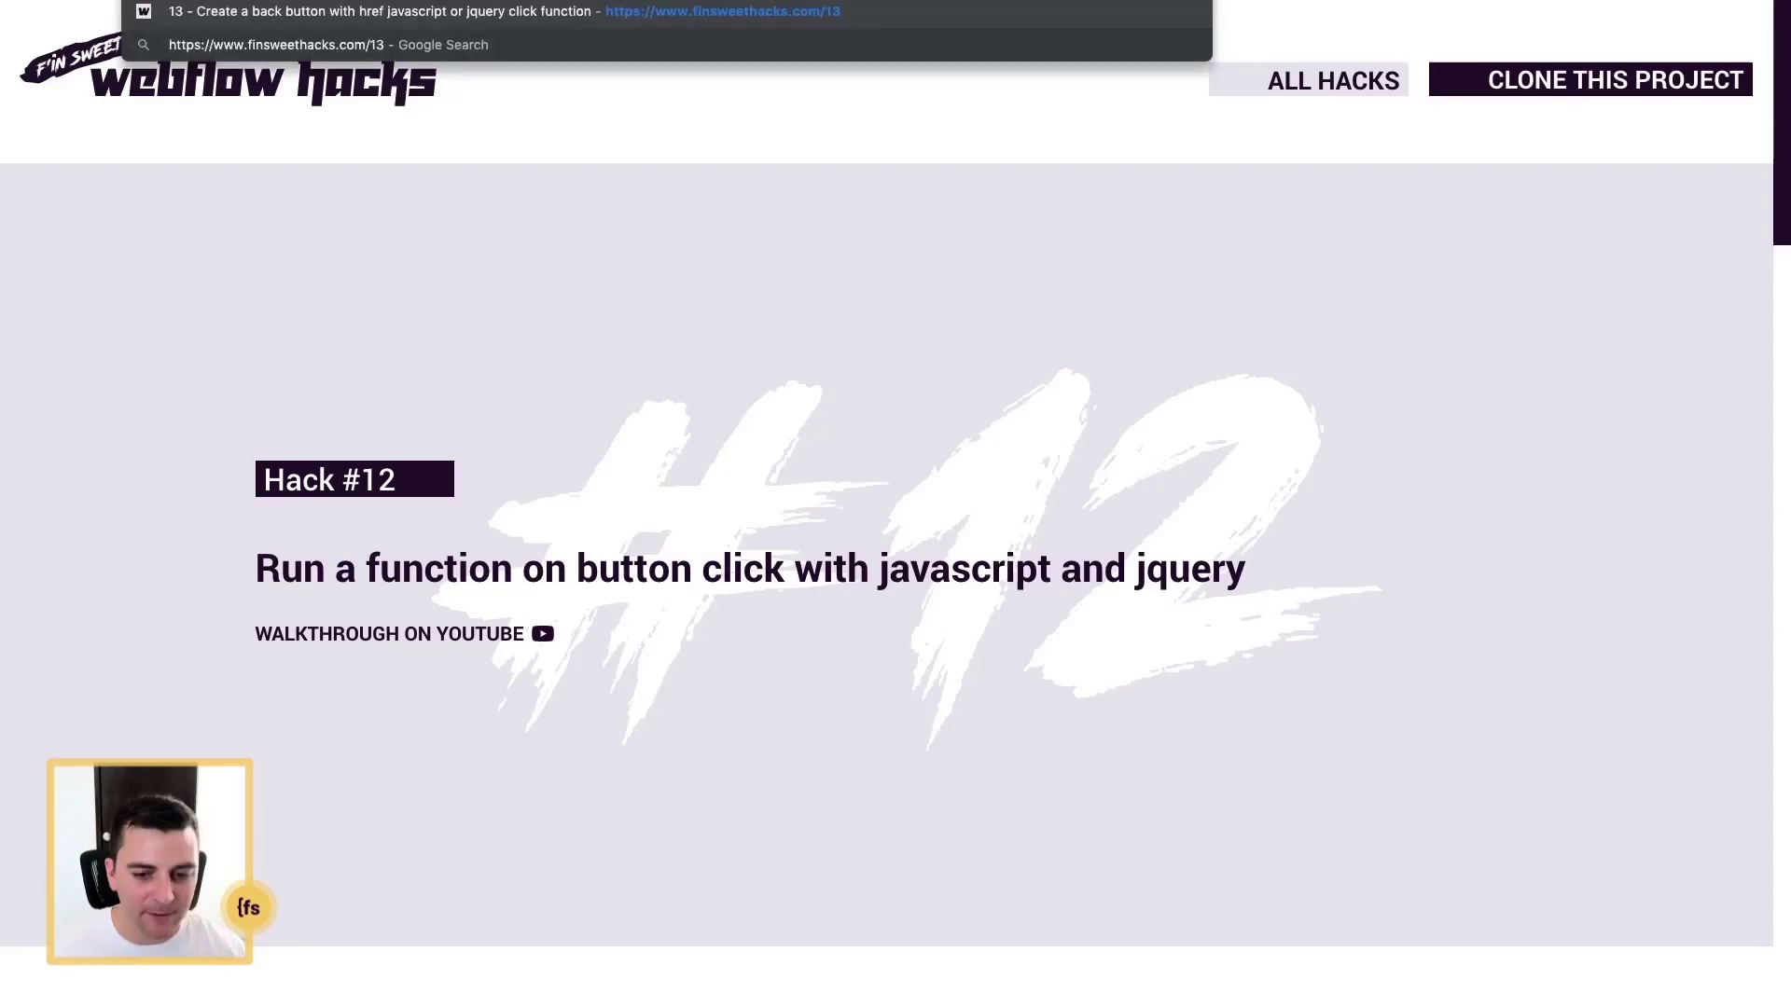
click(774, 18)
scroll(1347, 221, down, 10)
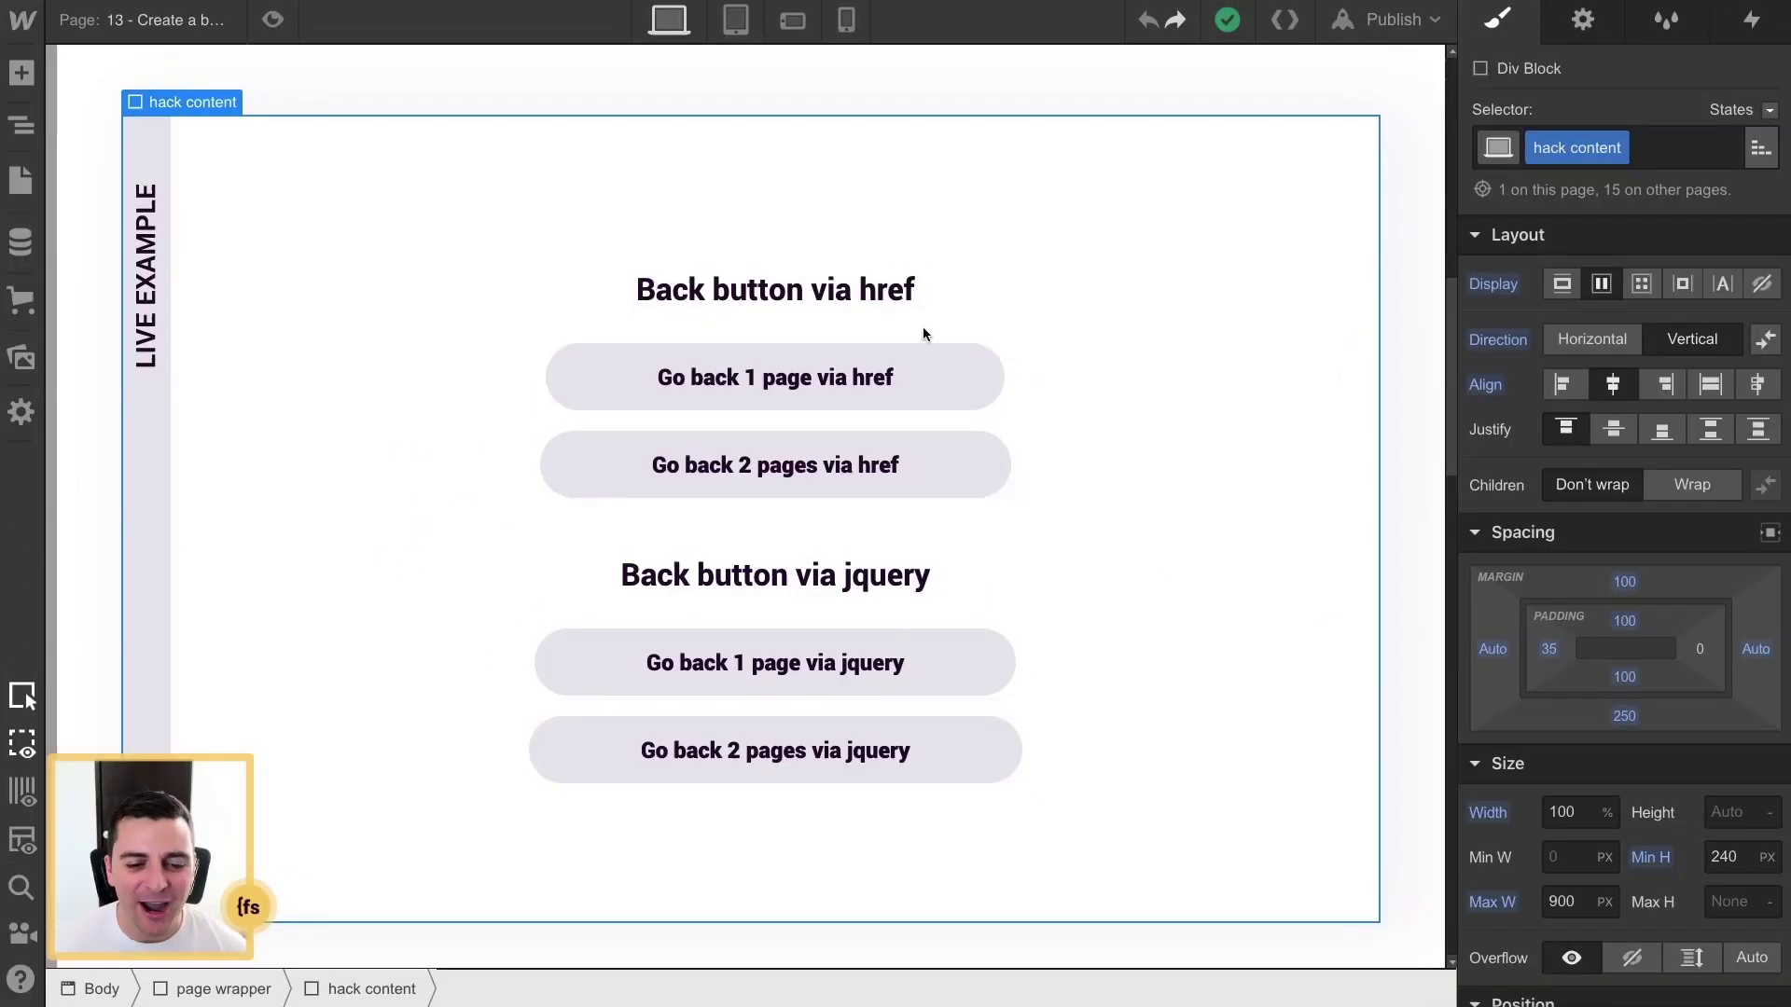
- Compare the href button's single class with the jQuery buttons' hack13 back 1 / back 2 combo classes
click(959, 373)
click(990, 677)
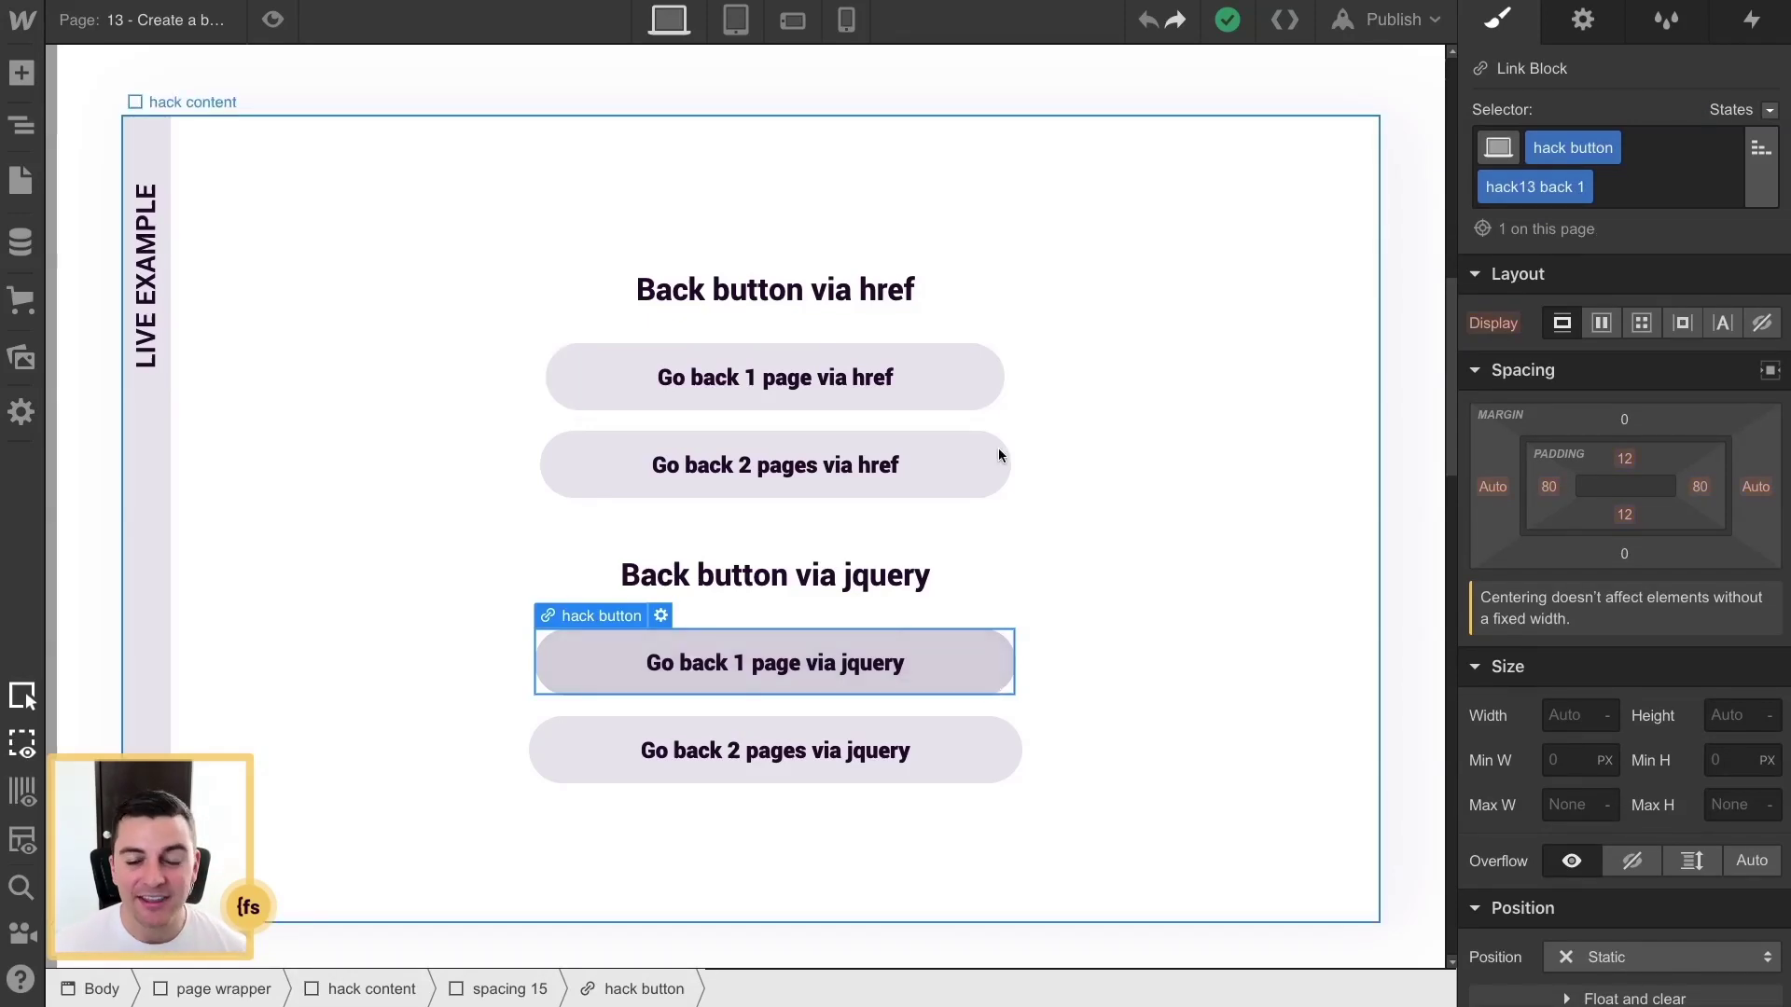
click(973, 392)
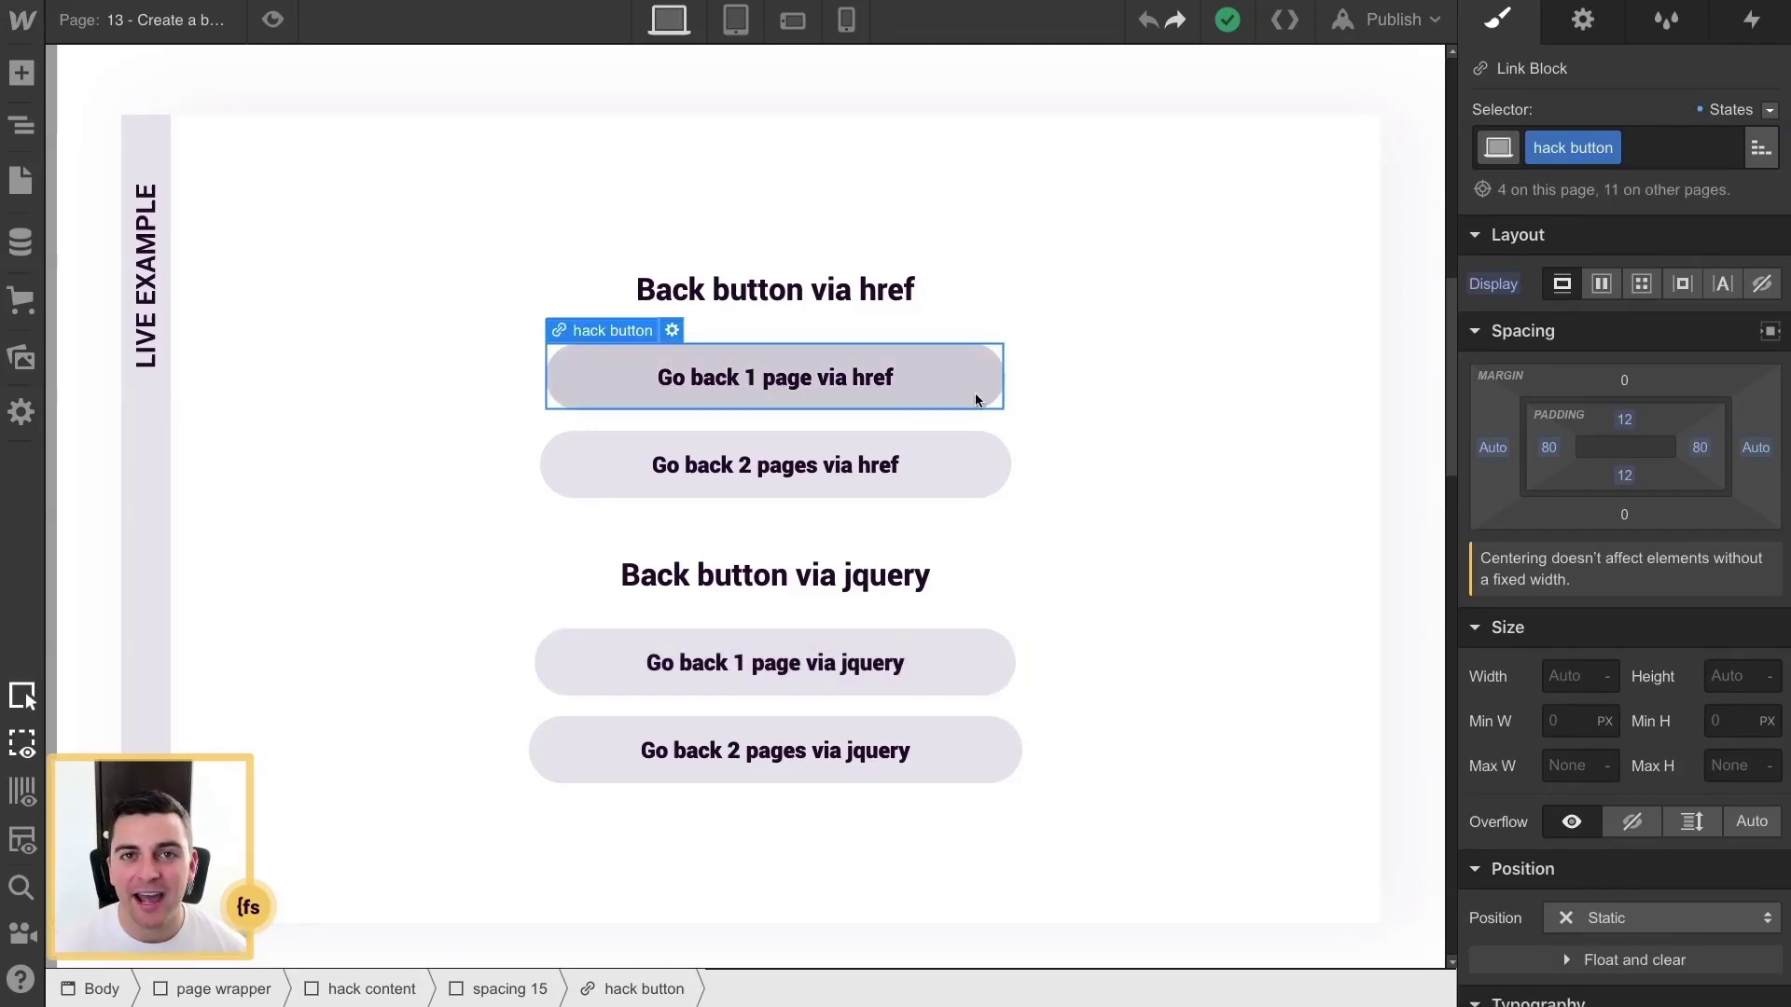
click(938, 686)
click(942, 724)
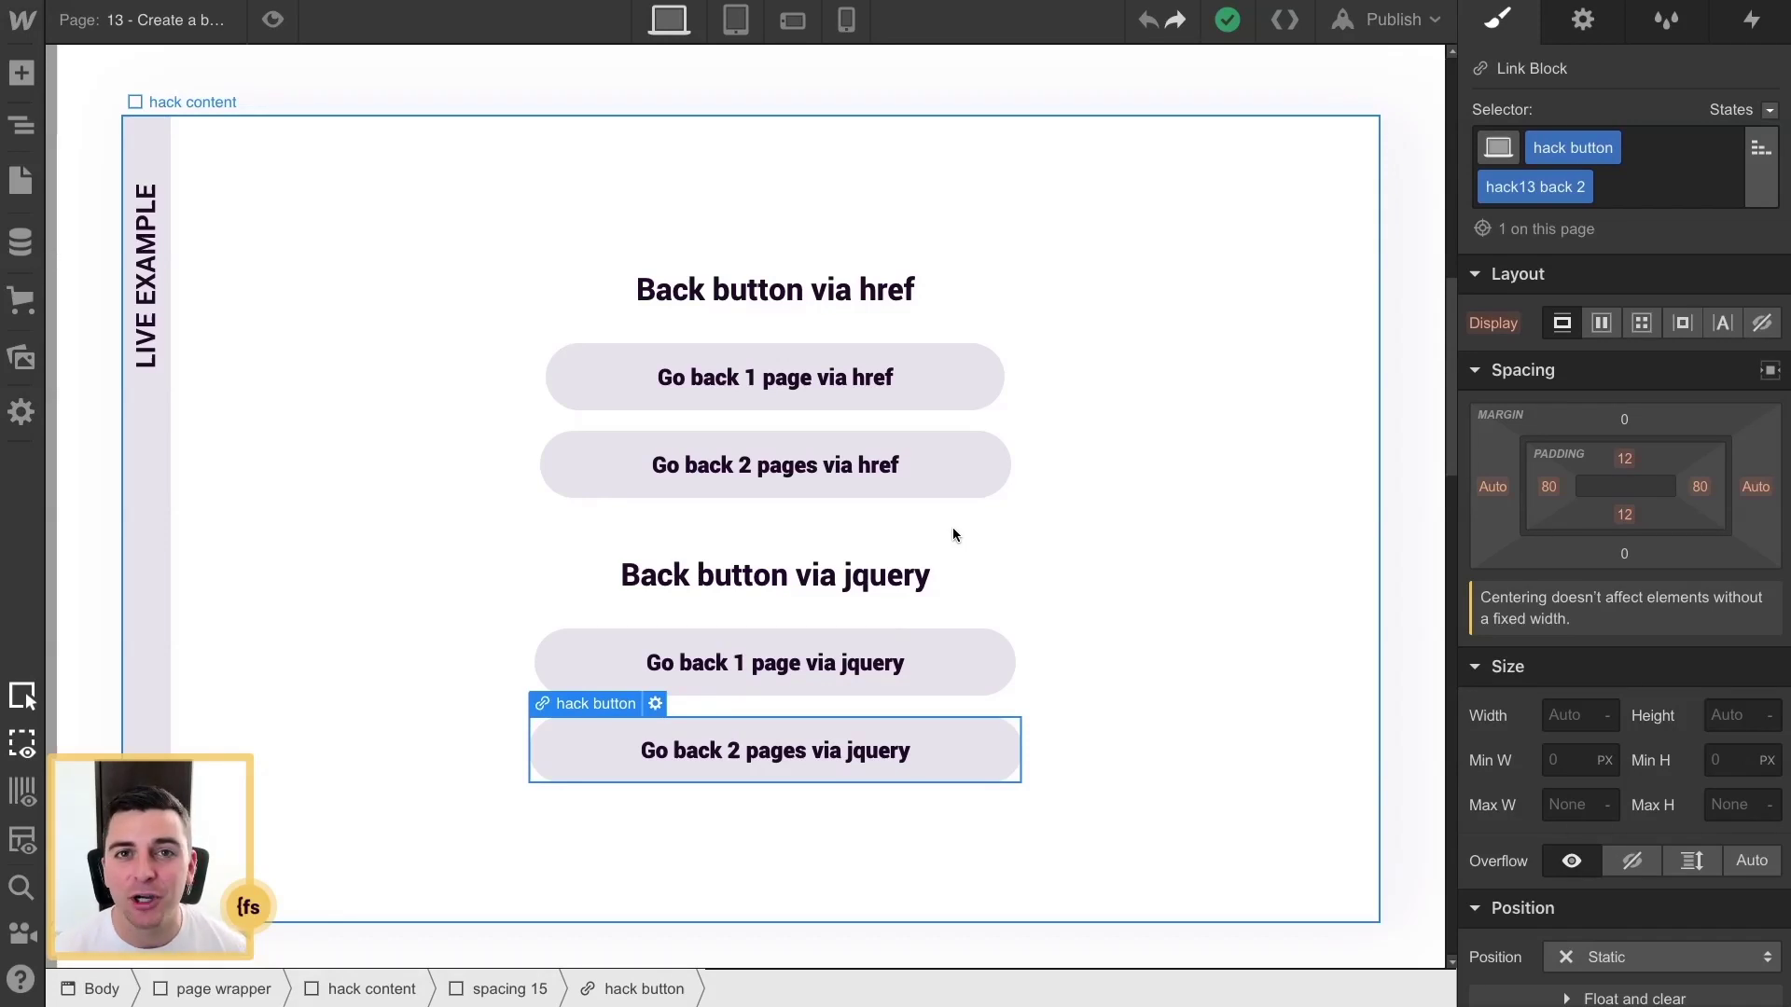
- Select 'Go back 1 page via href' and view its javascript:history.back() link URL
click(959, 645)
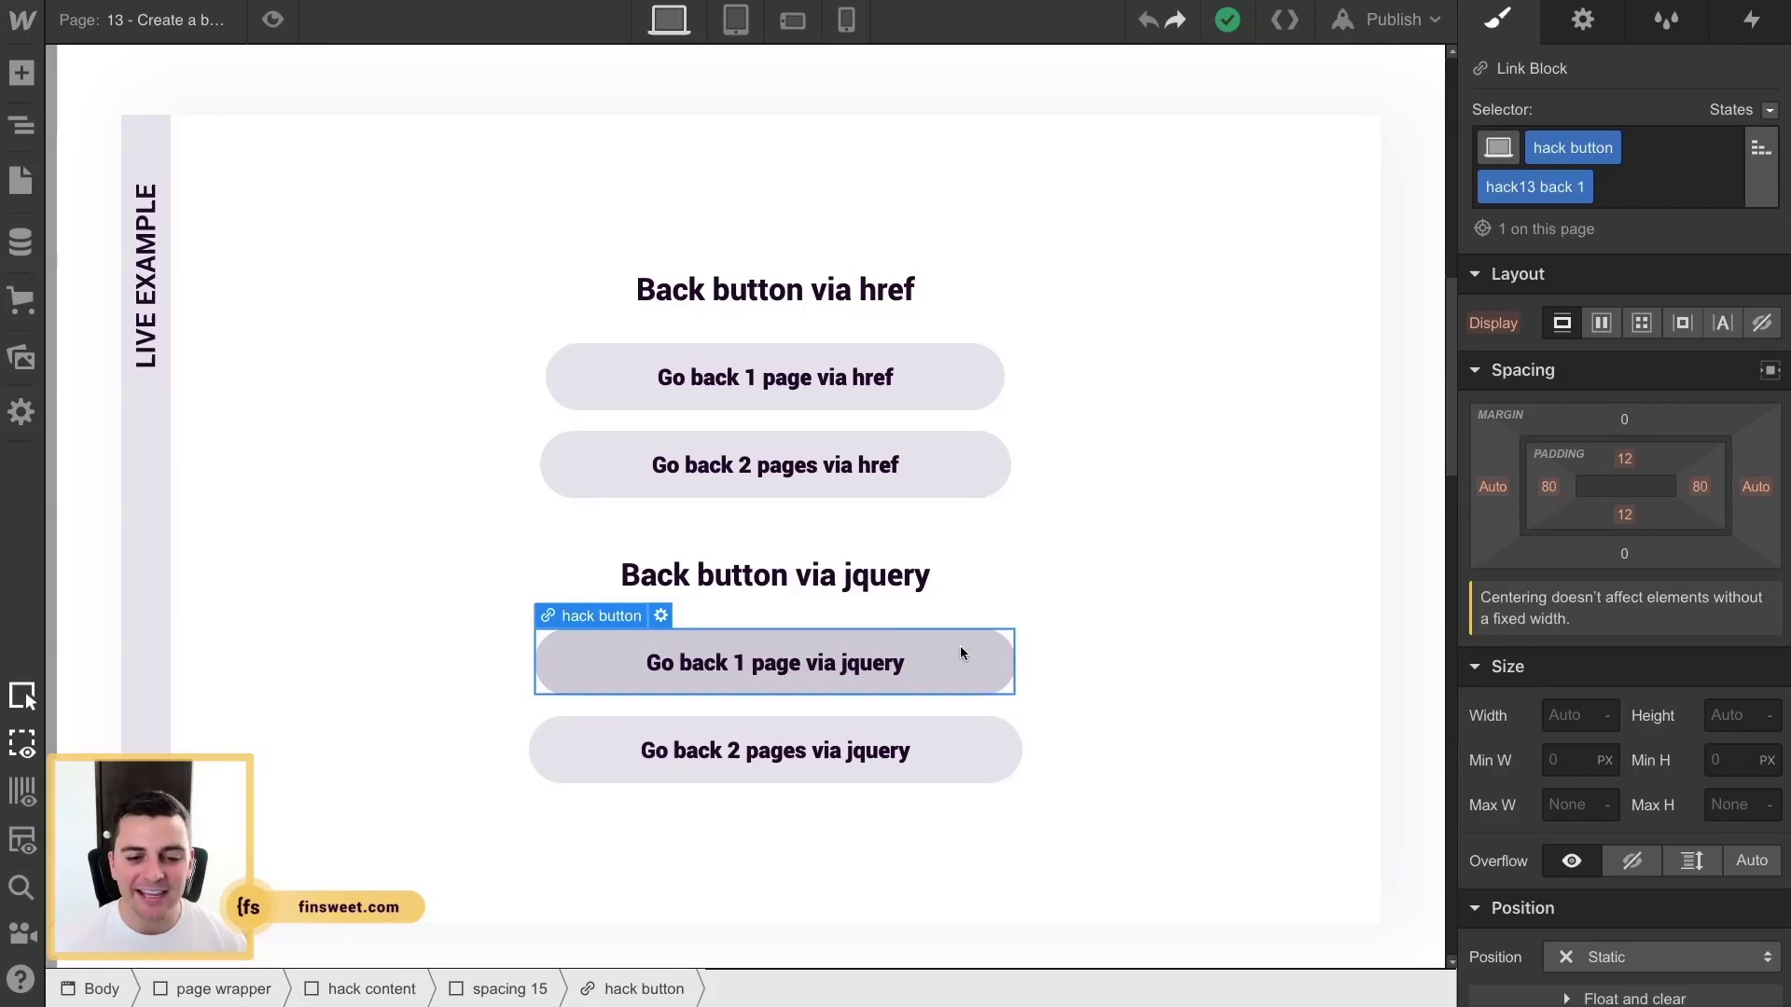
click(947, 404)
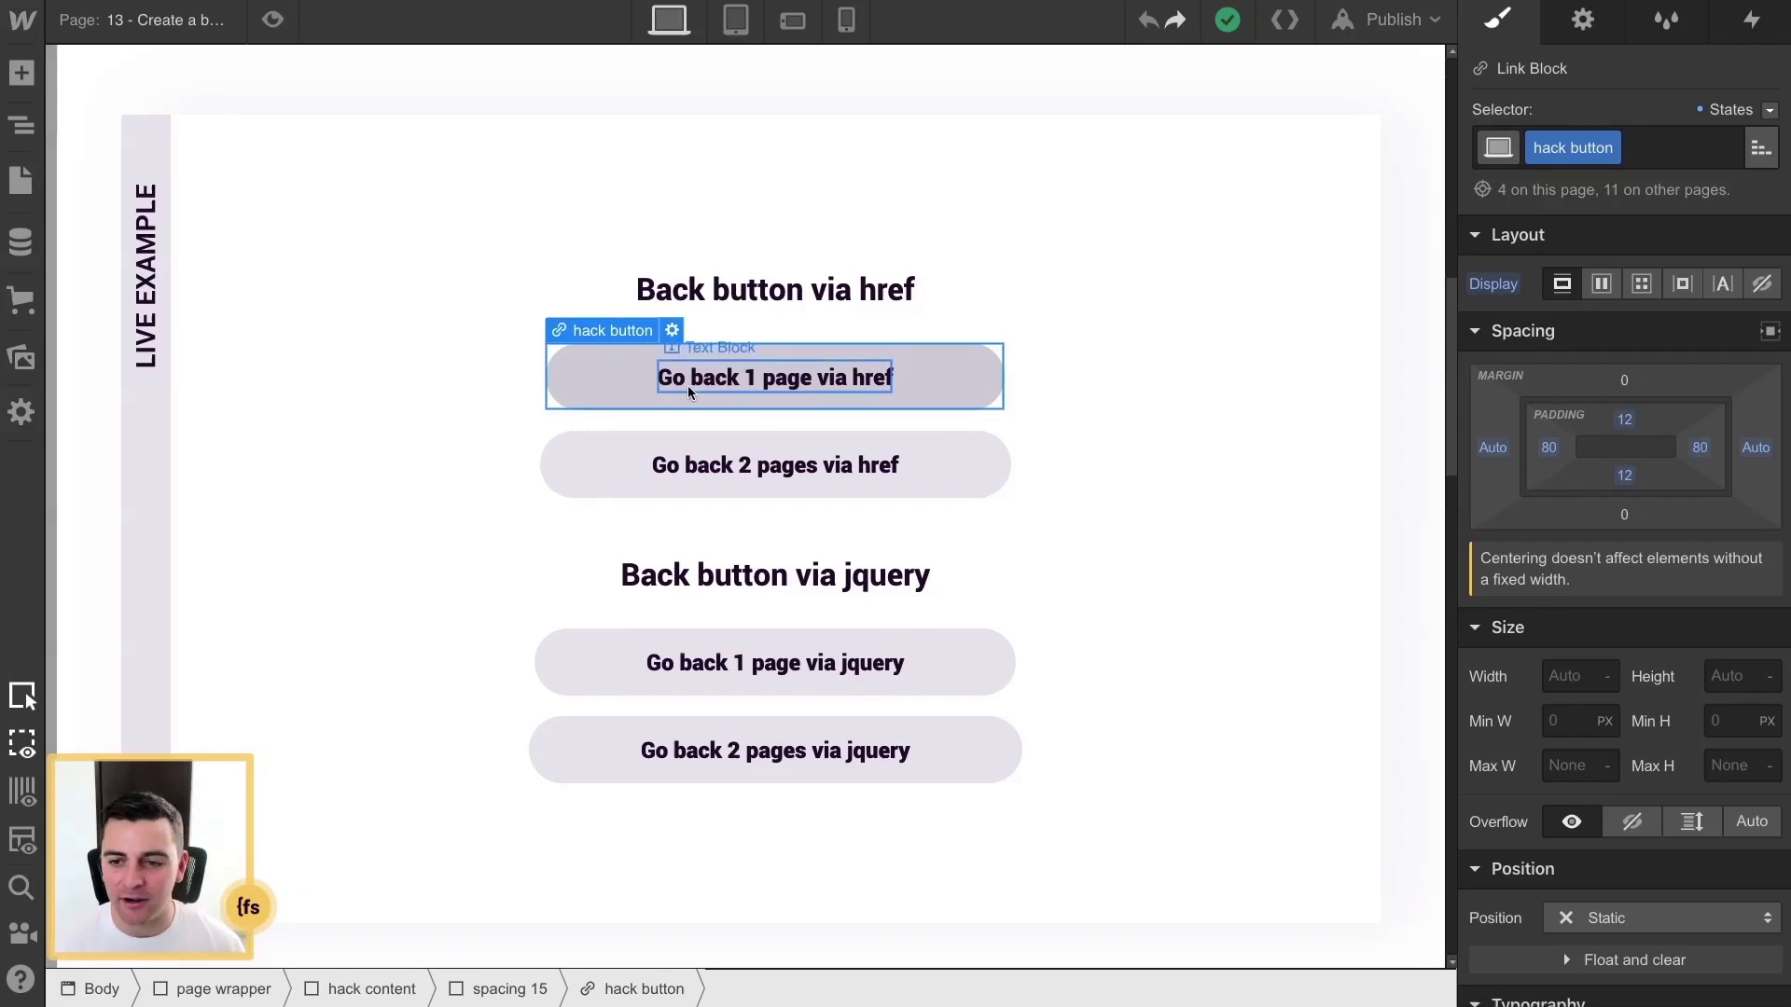
click(1583, 21)
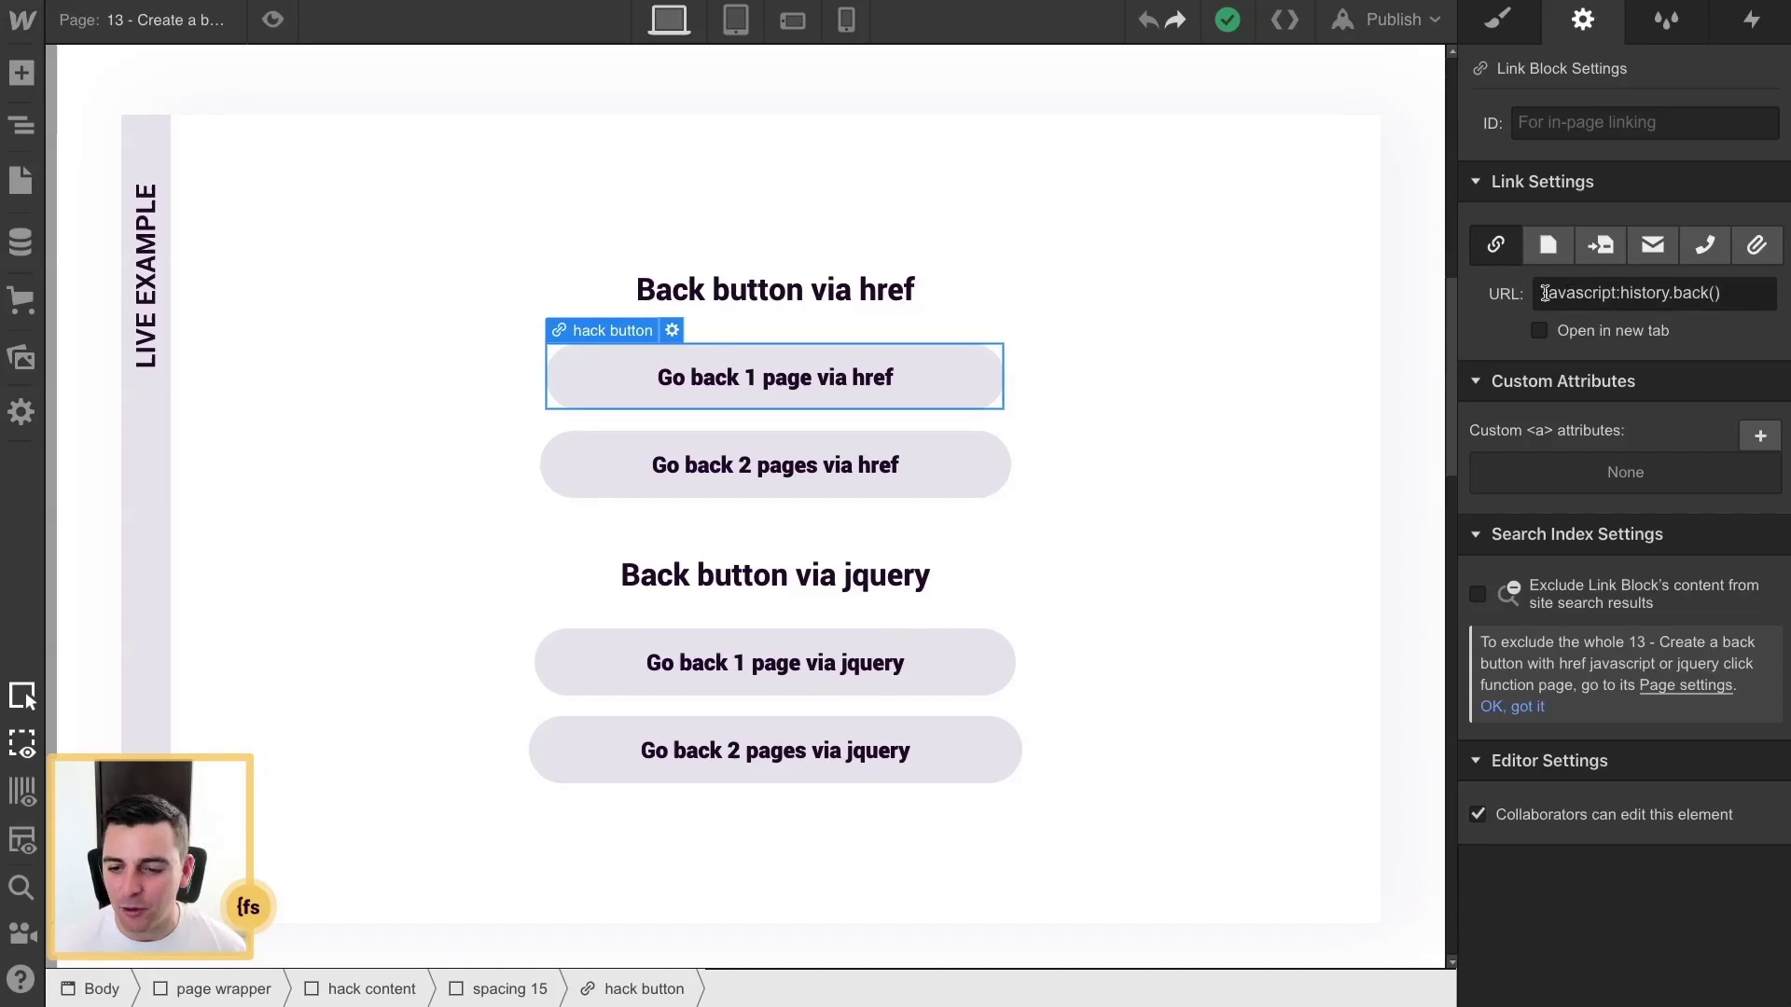
drag(1545, 293, 1754, 297)
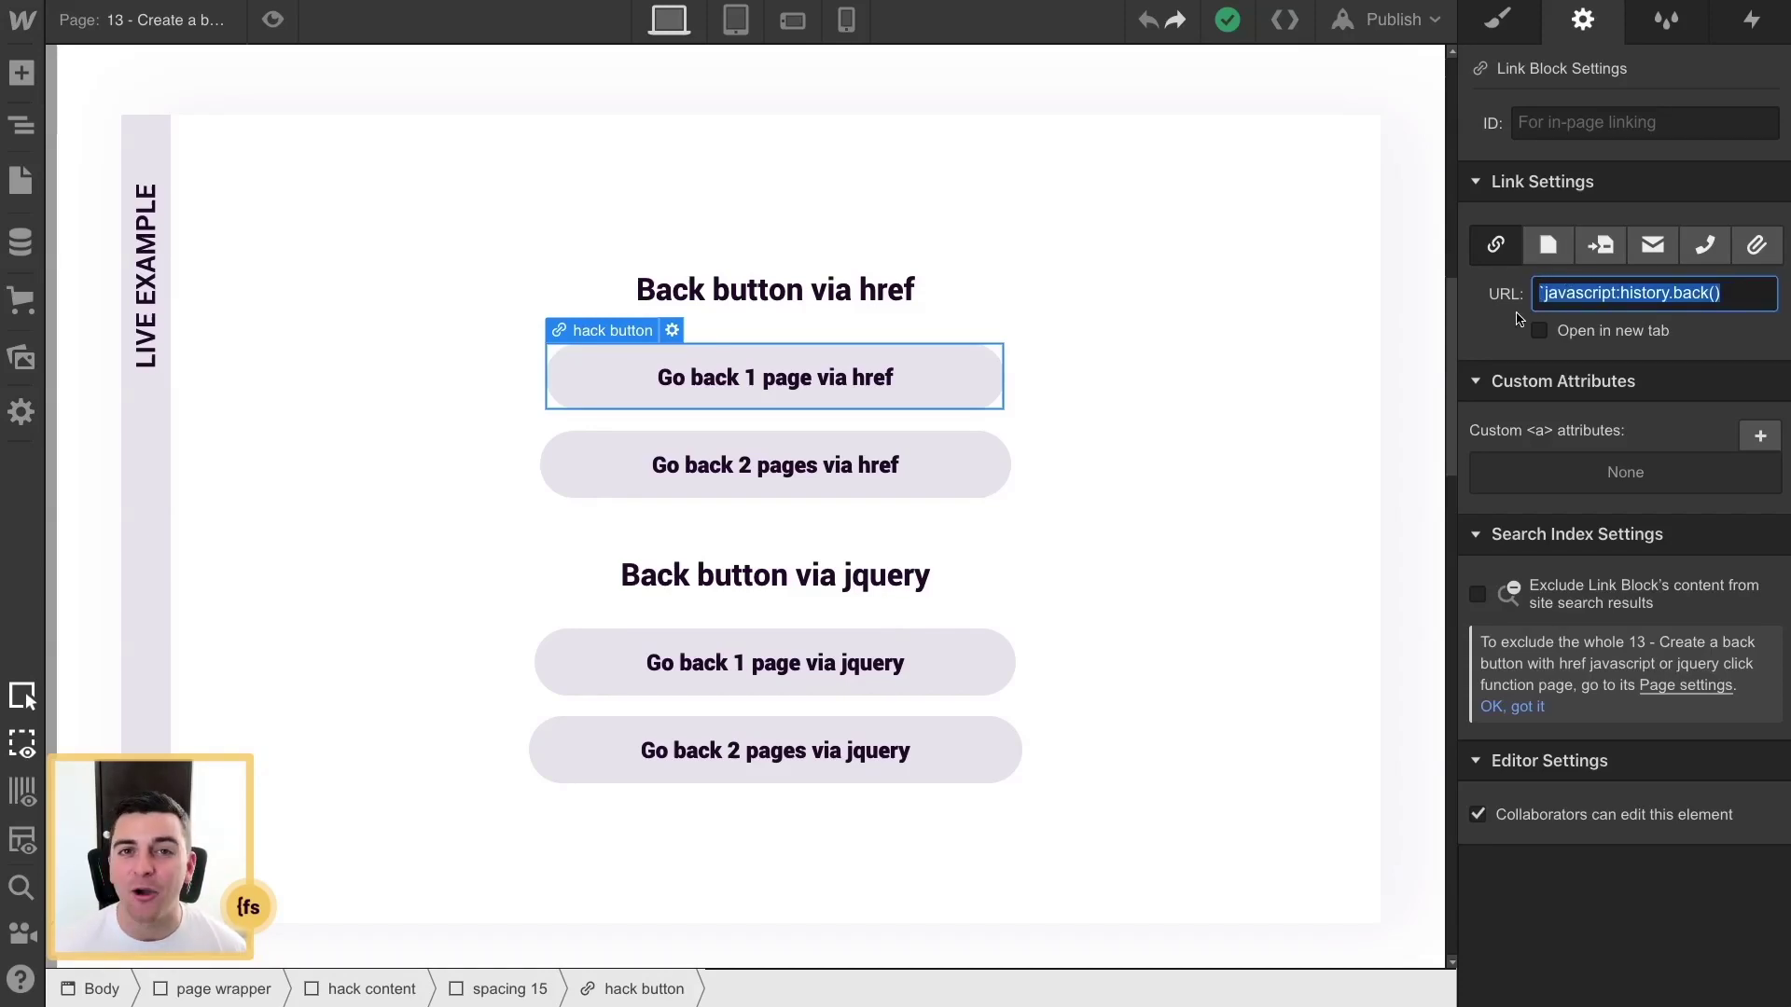
click(1504, 313)
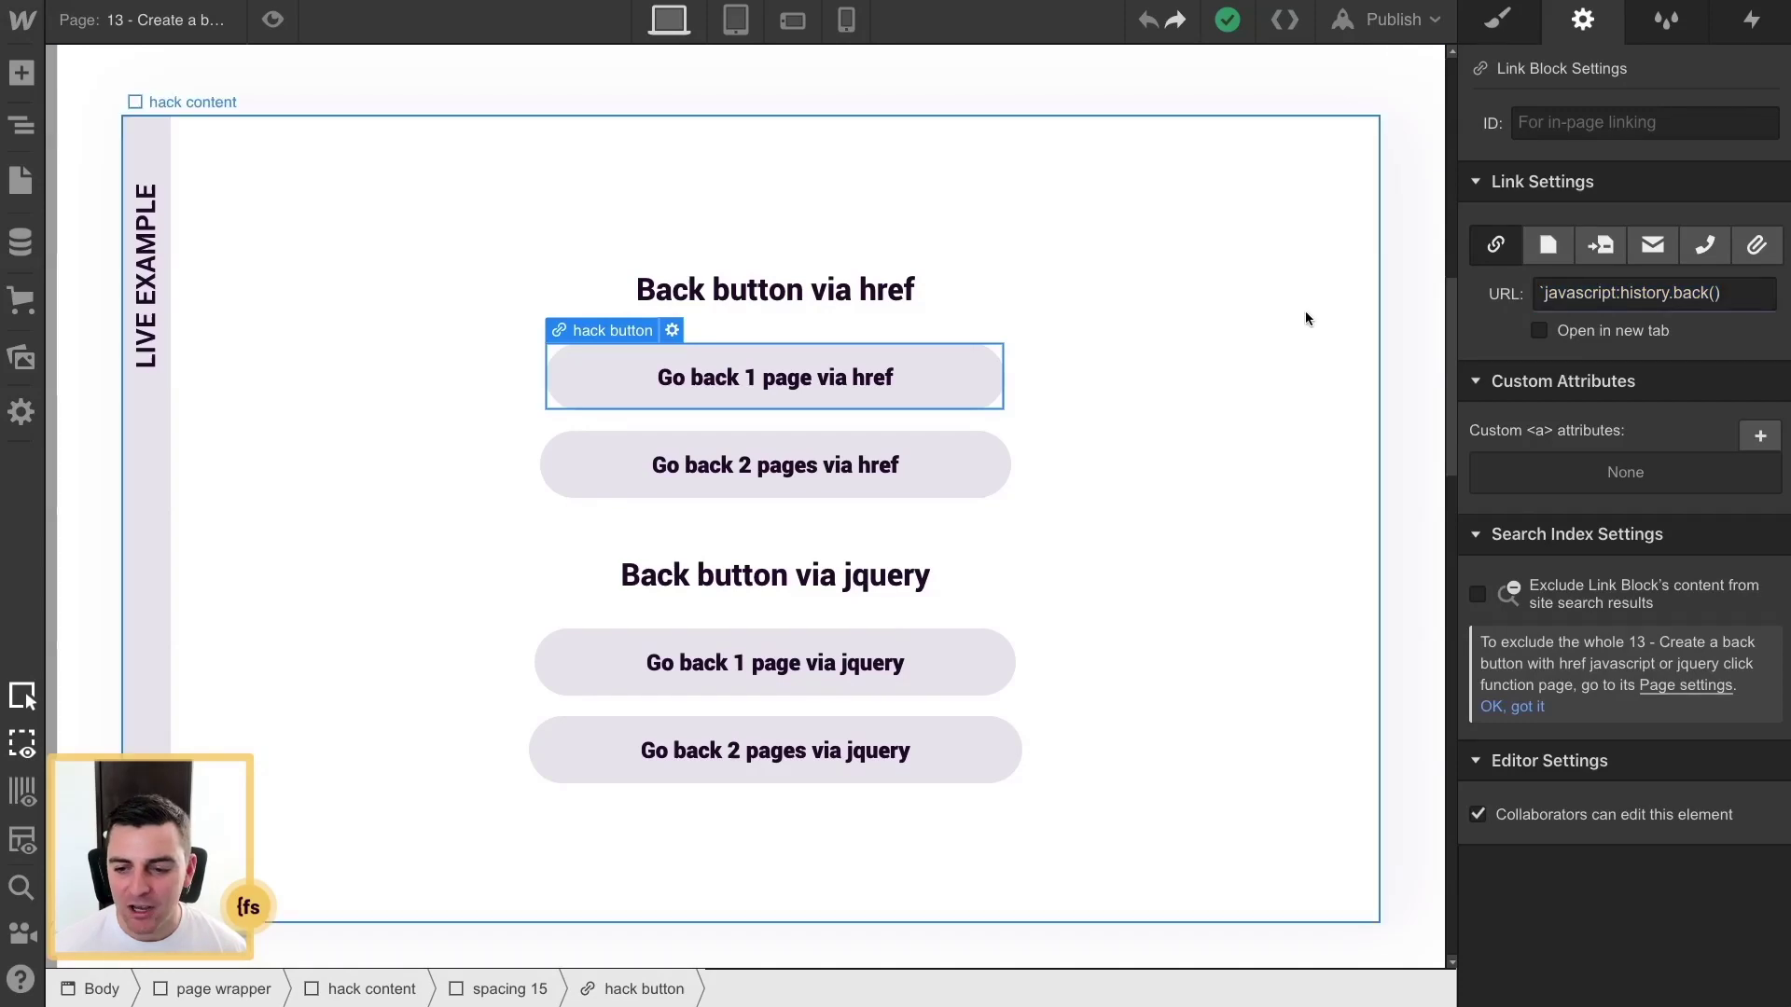
click(1544, 295)
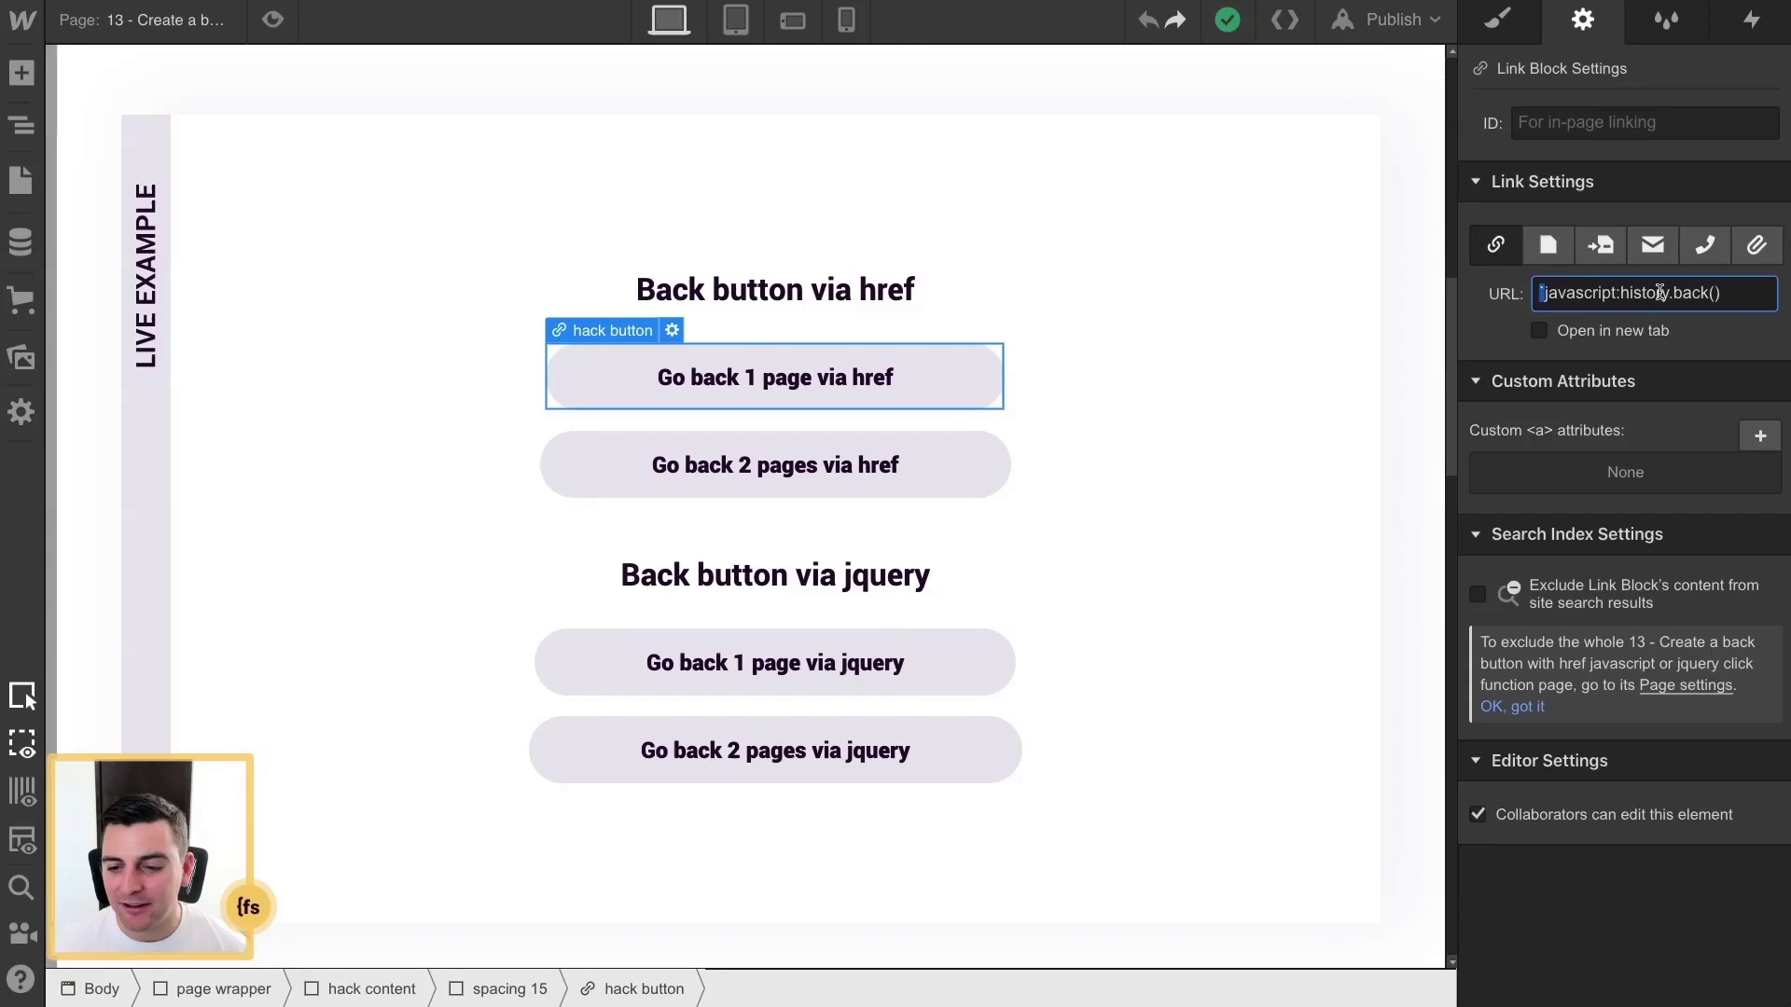
click(1634, 293)
click(1546, 292)
drag(1545, 293, 1730, 319)
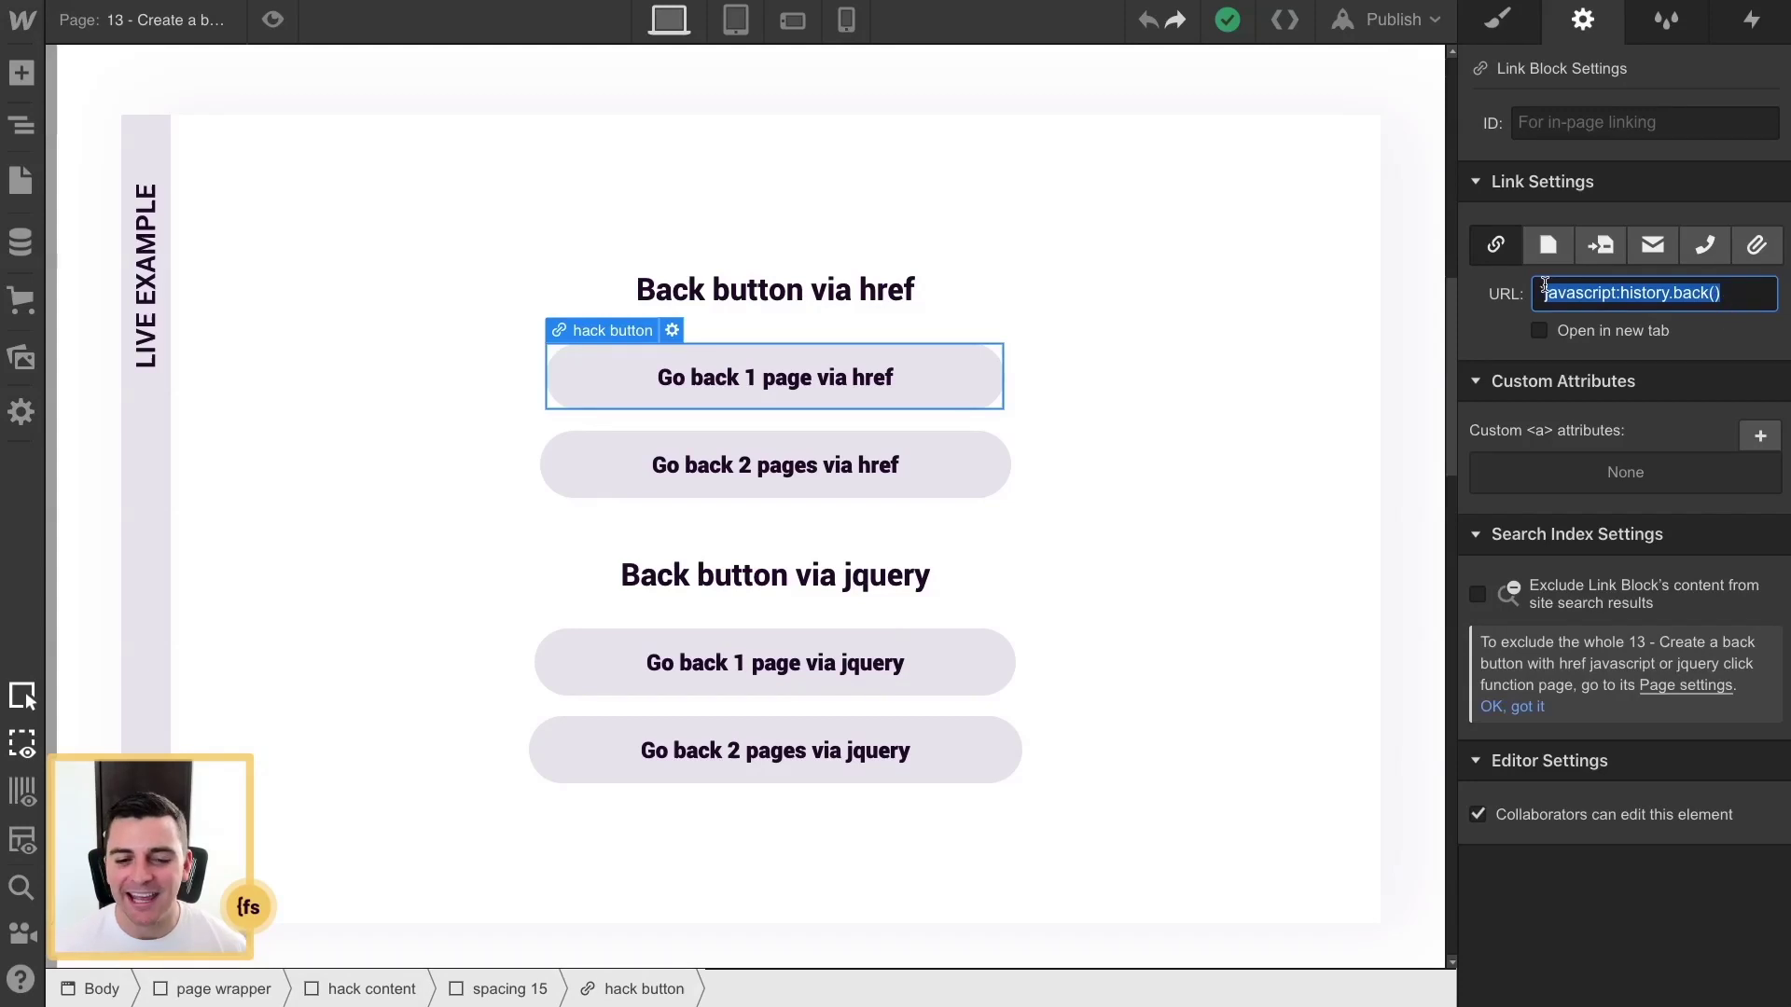
click(1504, 287)
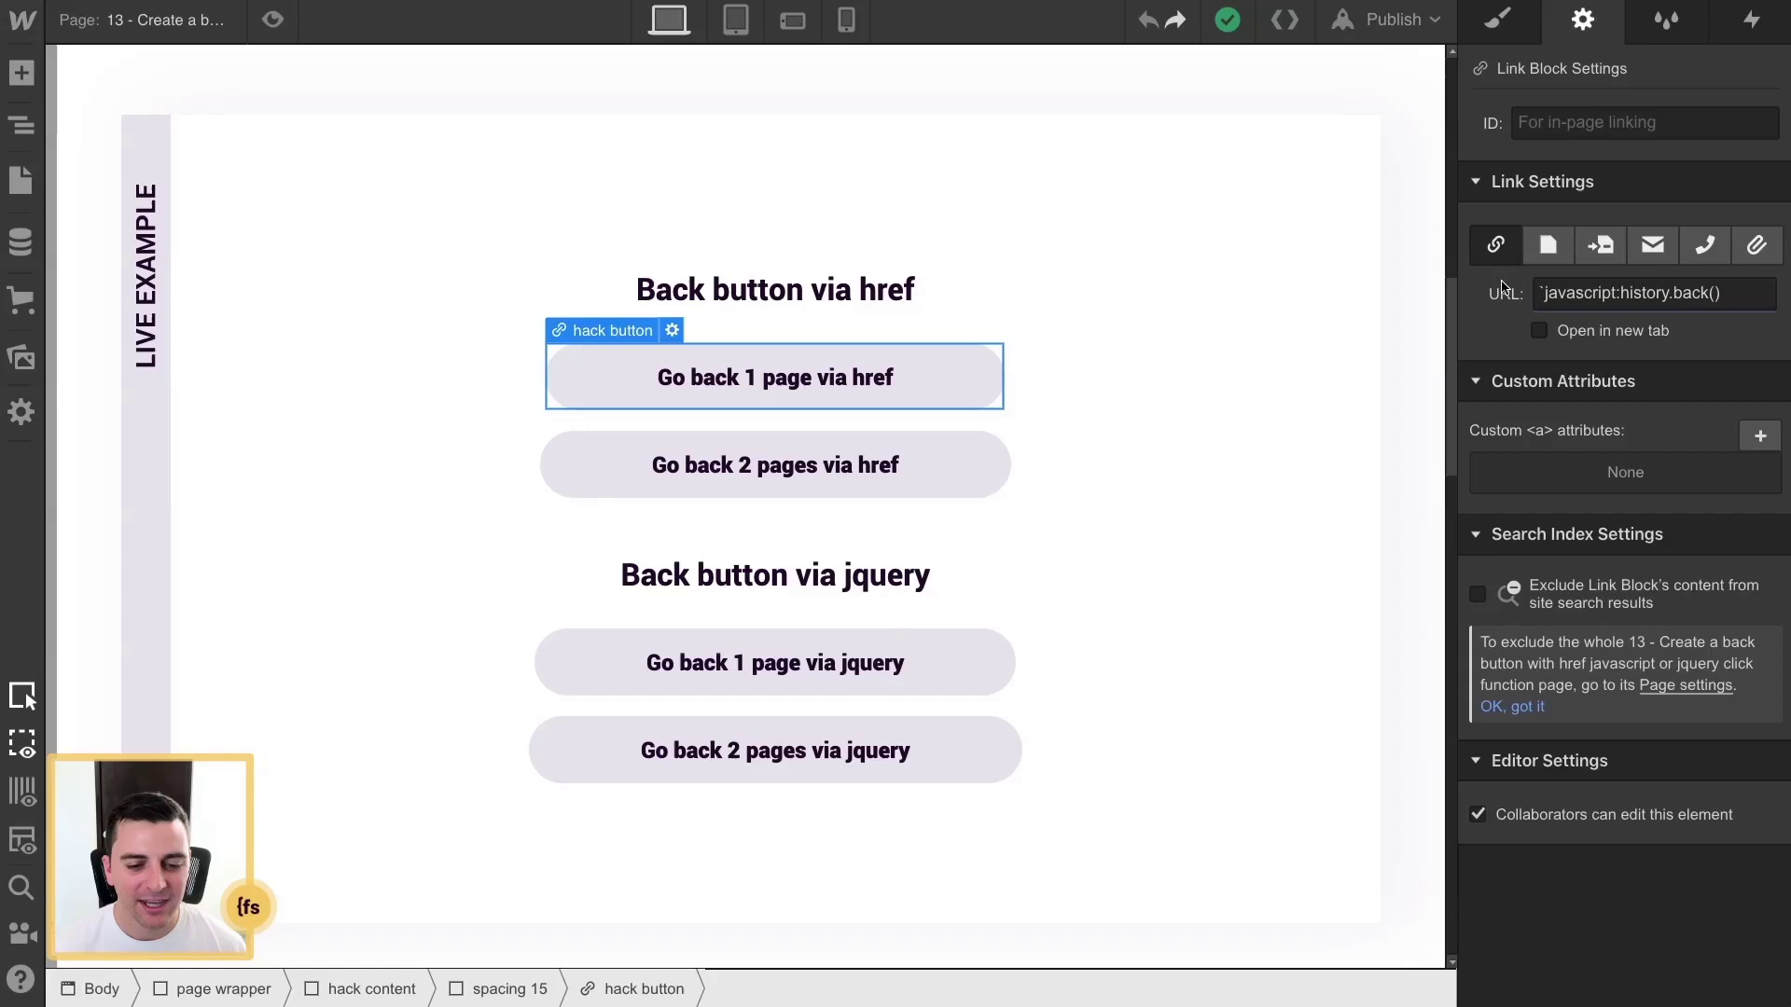
- Check the second href button's javascript:history.go(-2) URL, then view the first button's hack button styles
click(963, 432)
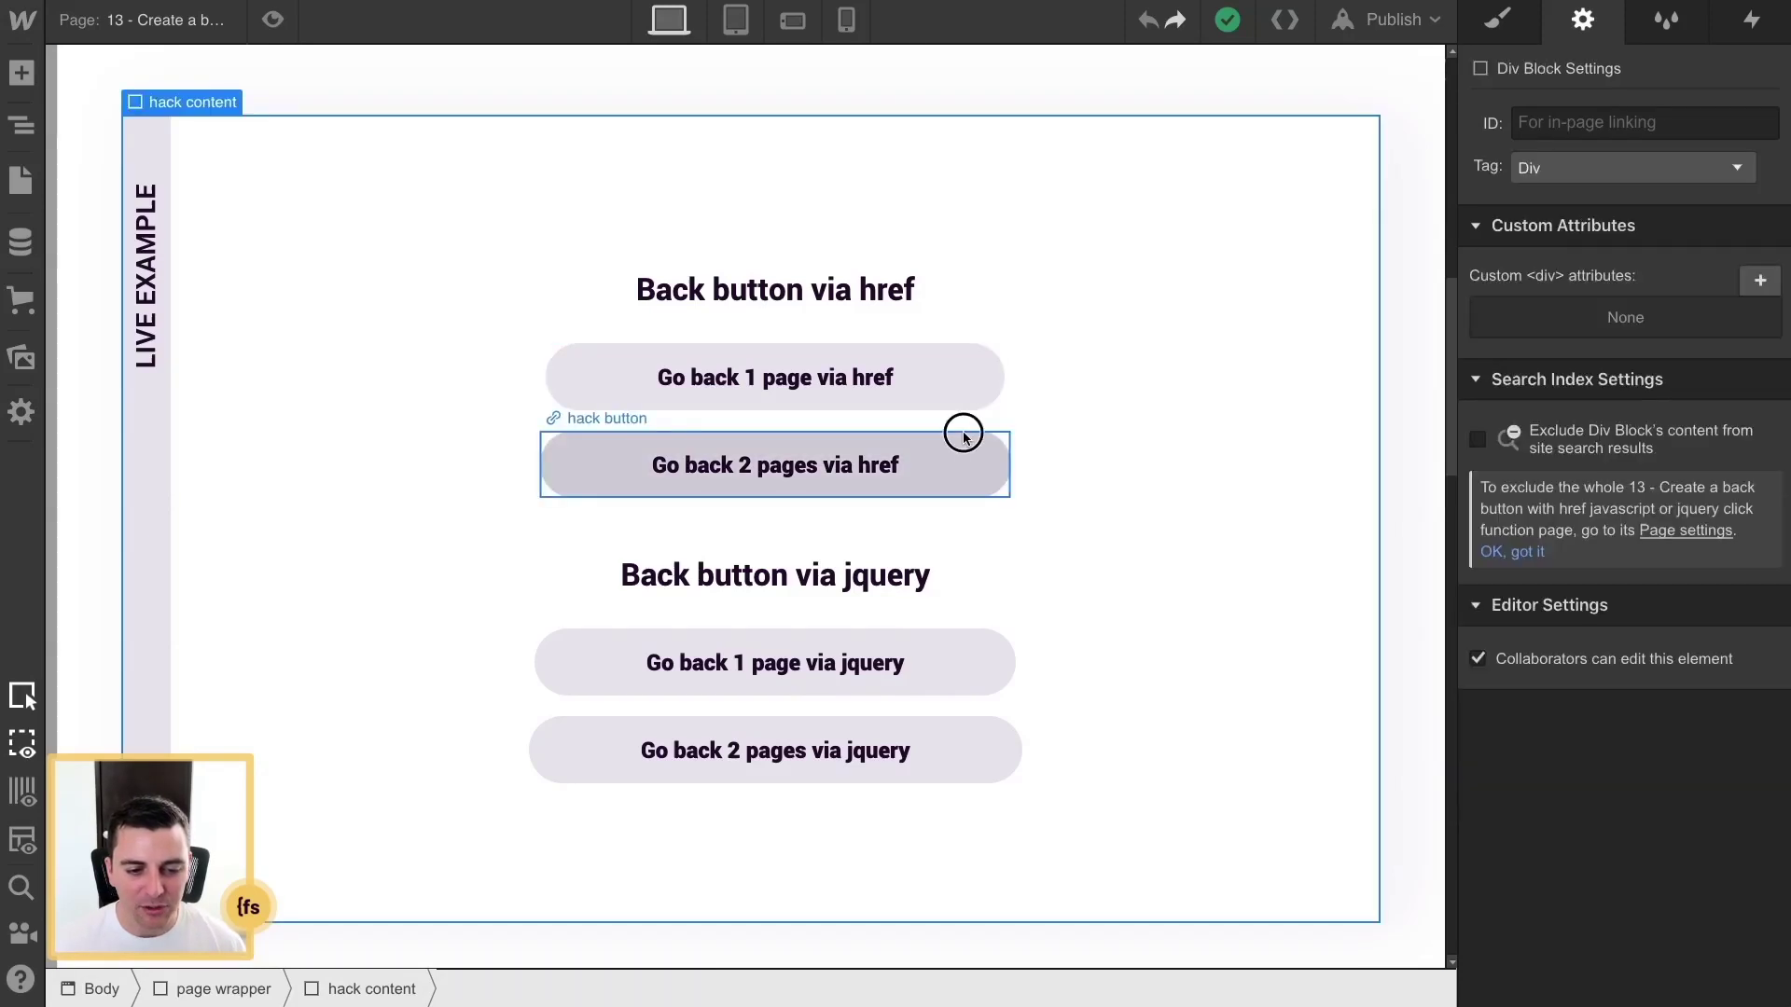
click(964, 437)
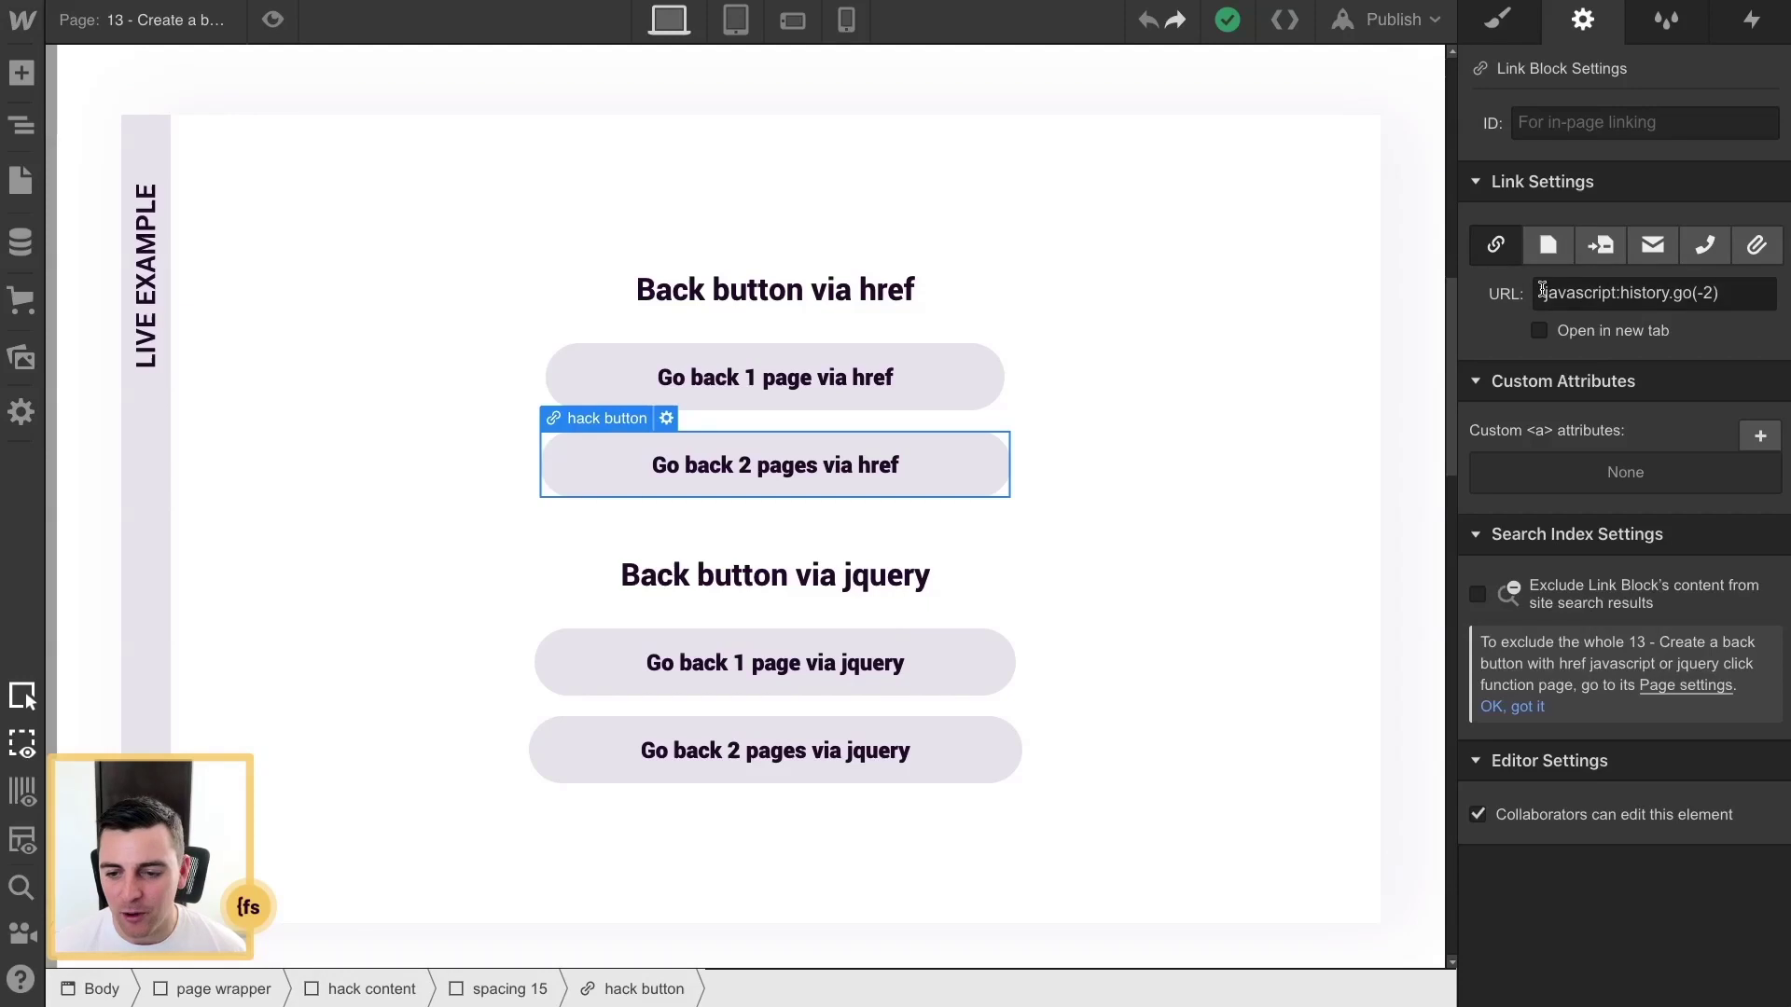
click(1541, 291)
click(1558, 296)
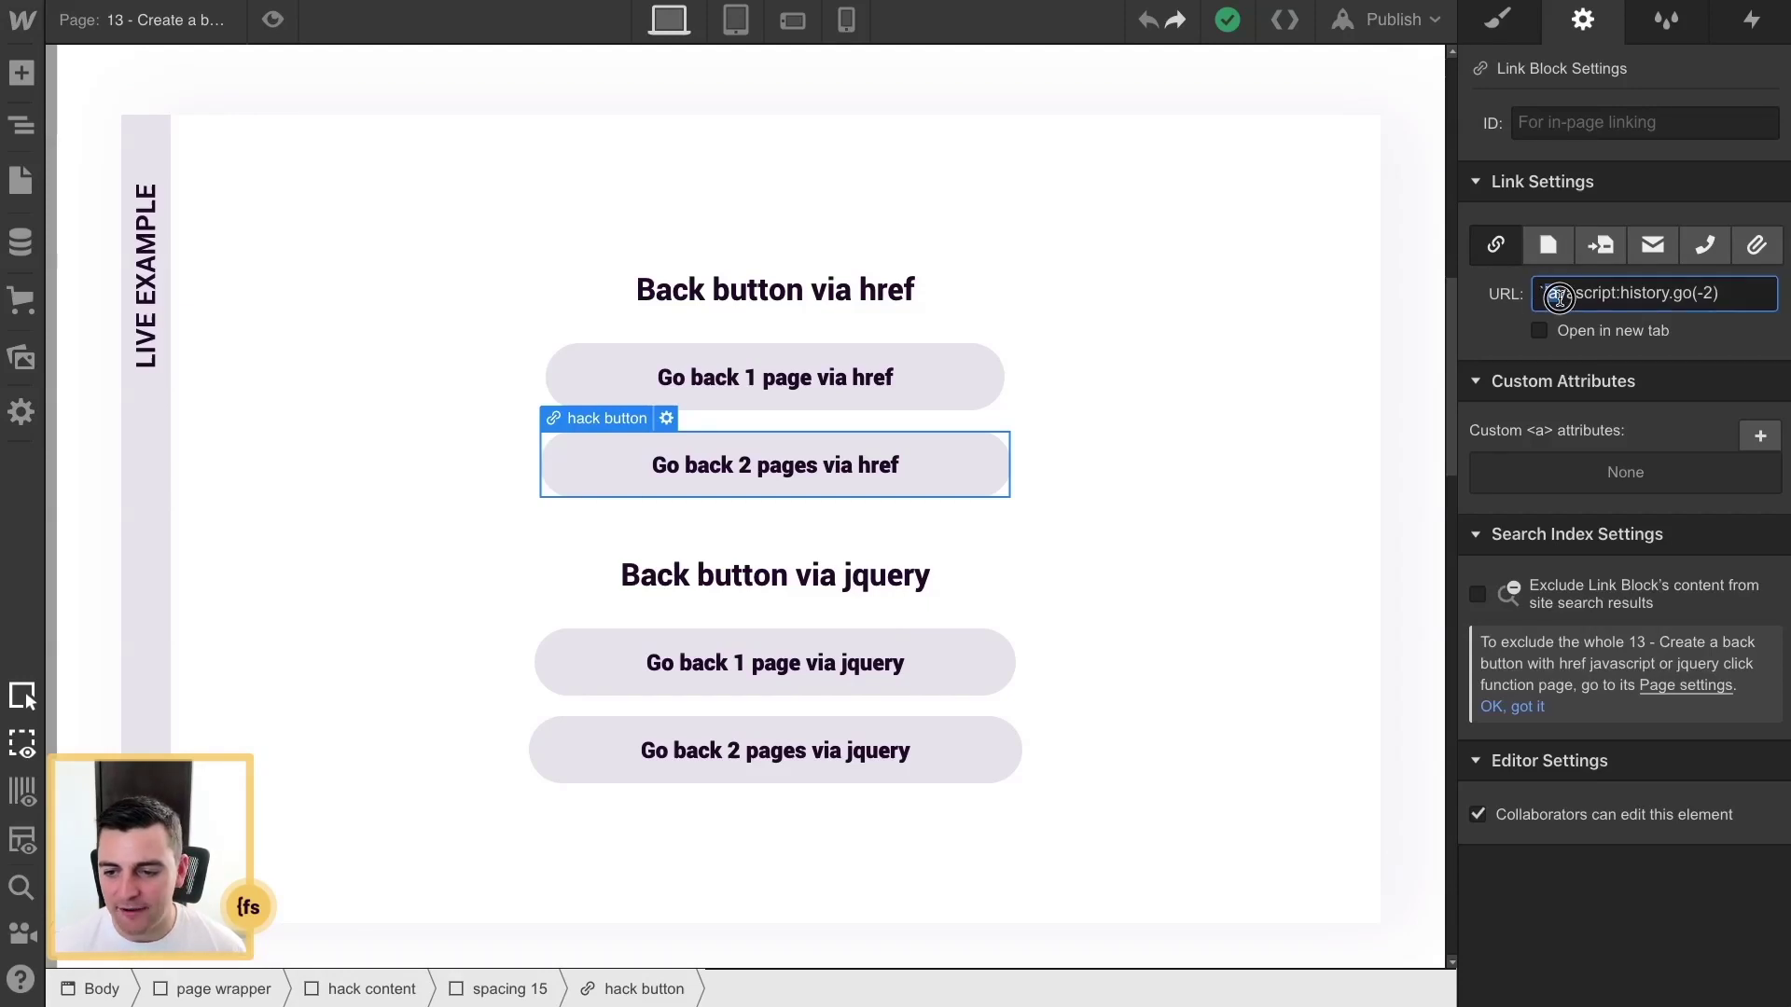
drag(1558, 297, 1721, 296)
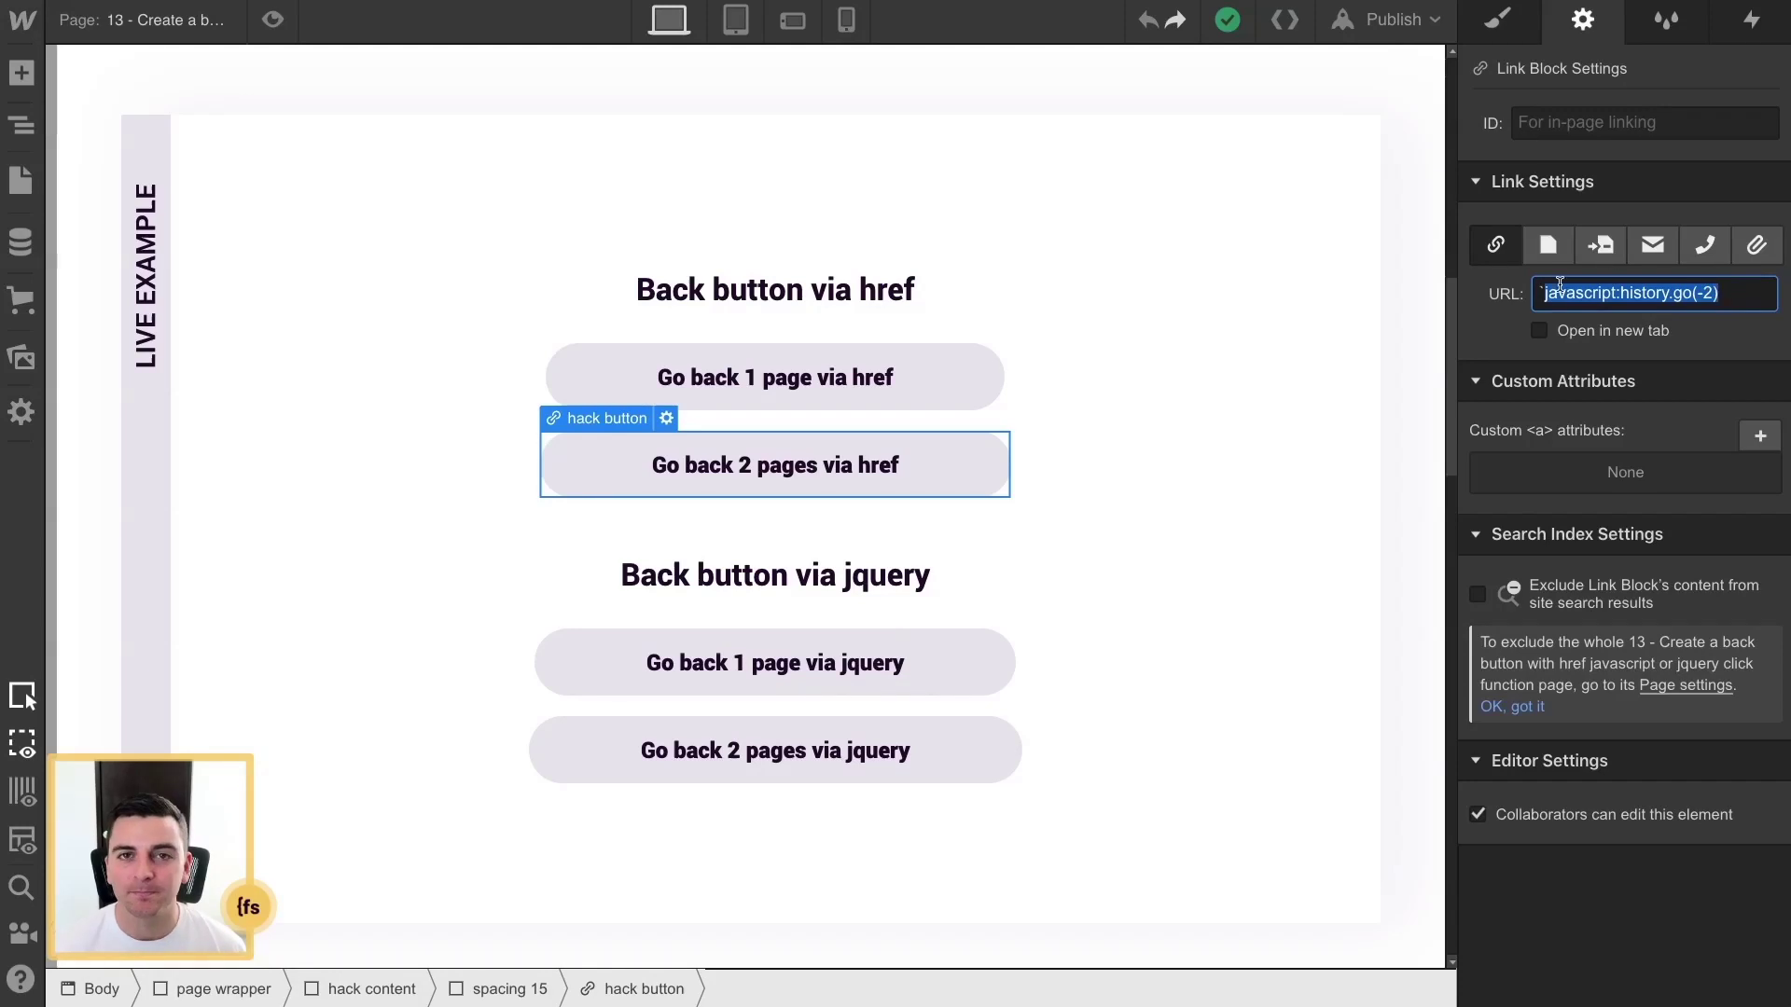
click(1495, 295)
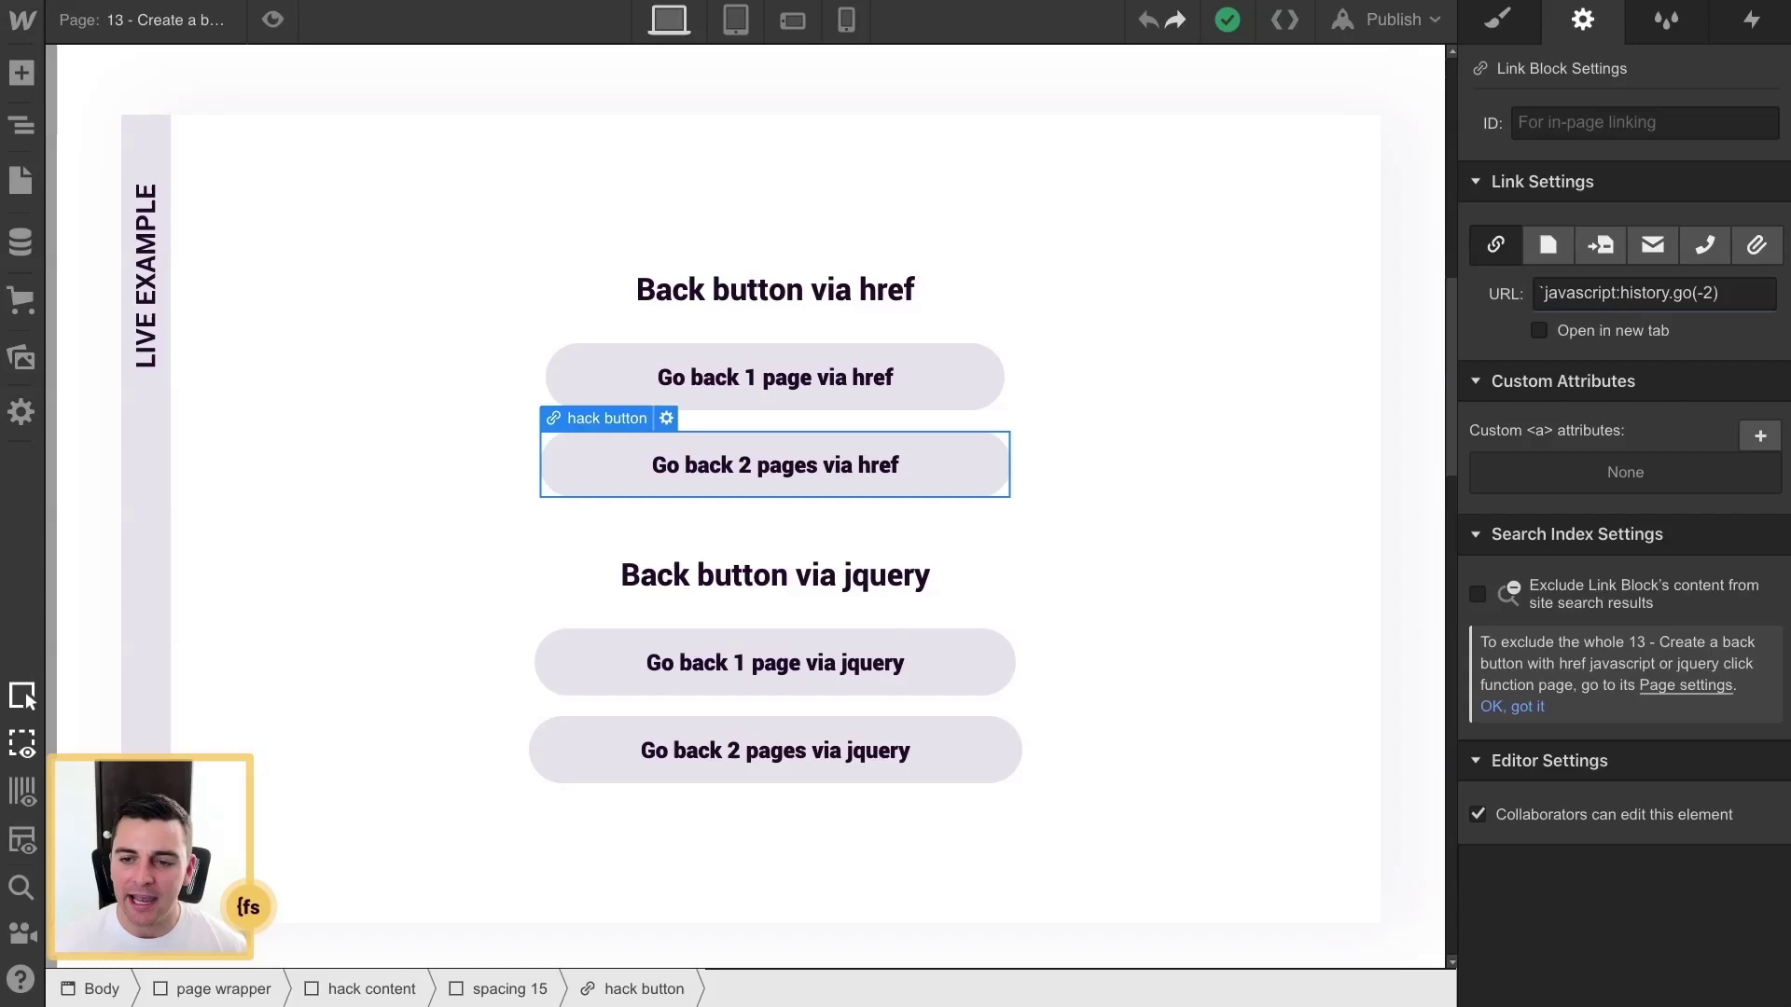
click(1497, 18)
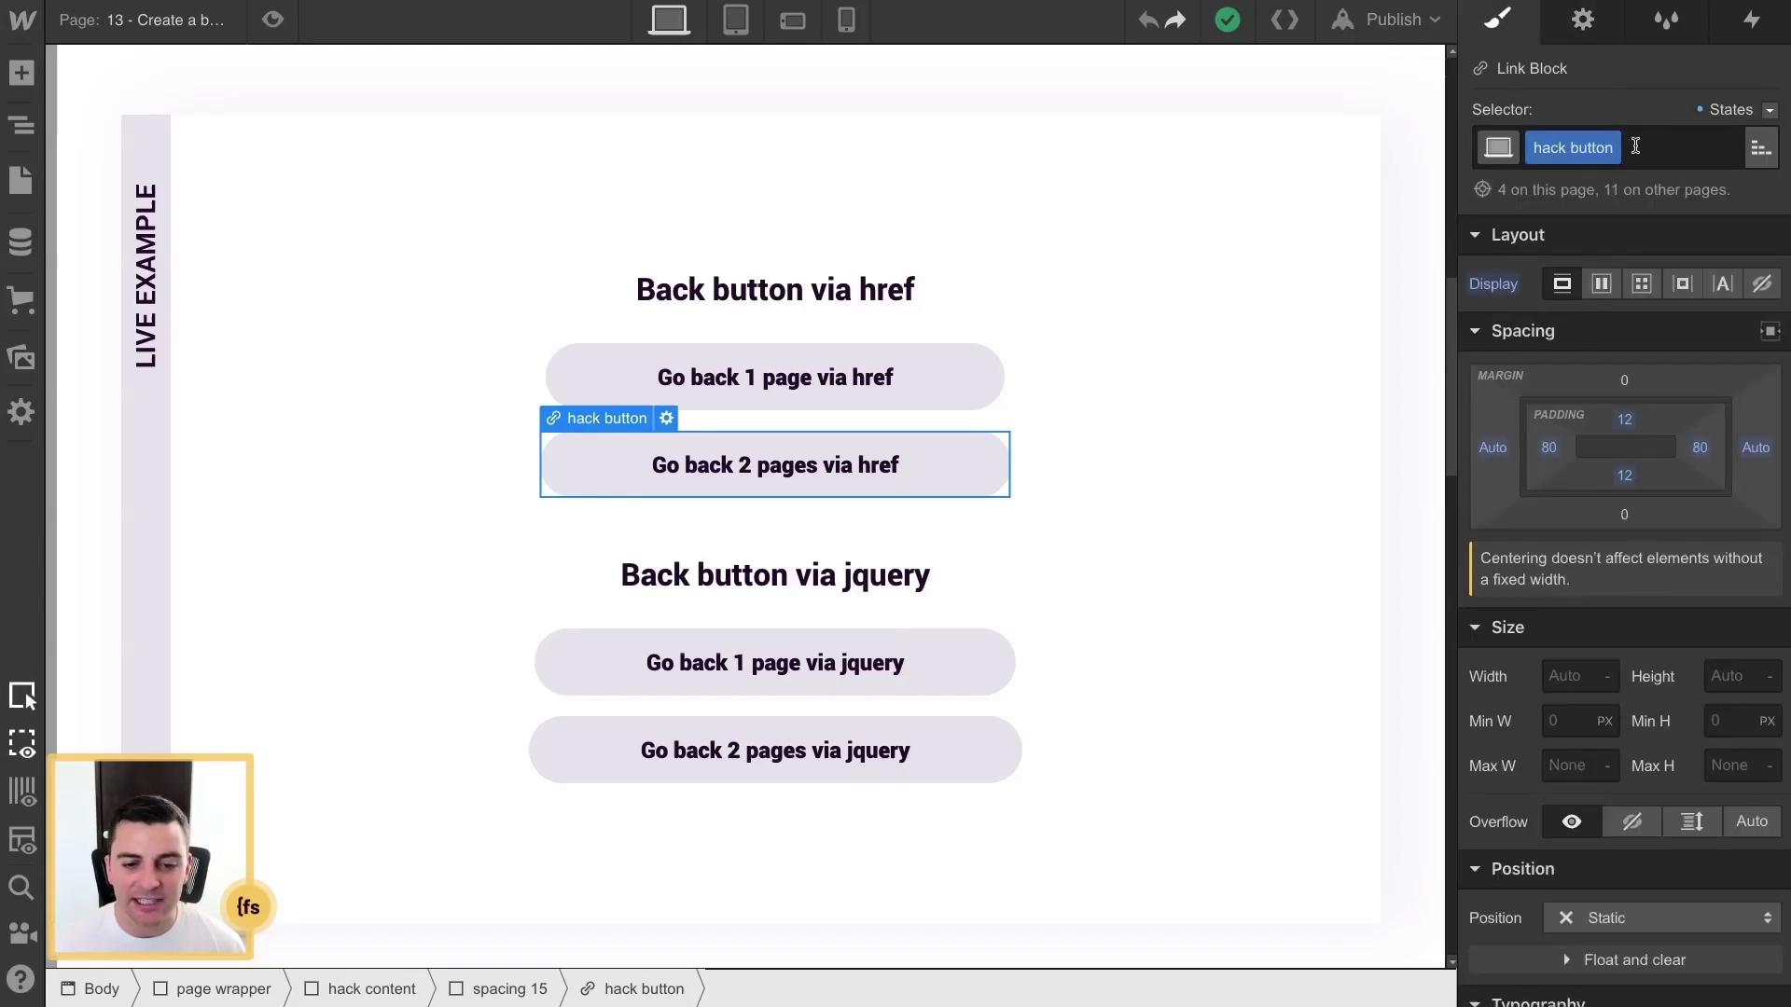
click(973, 360)
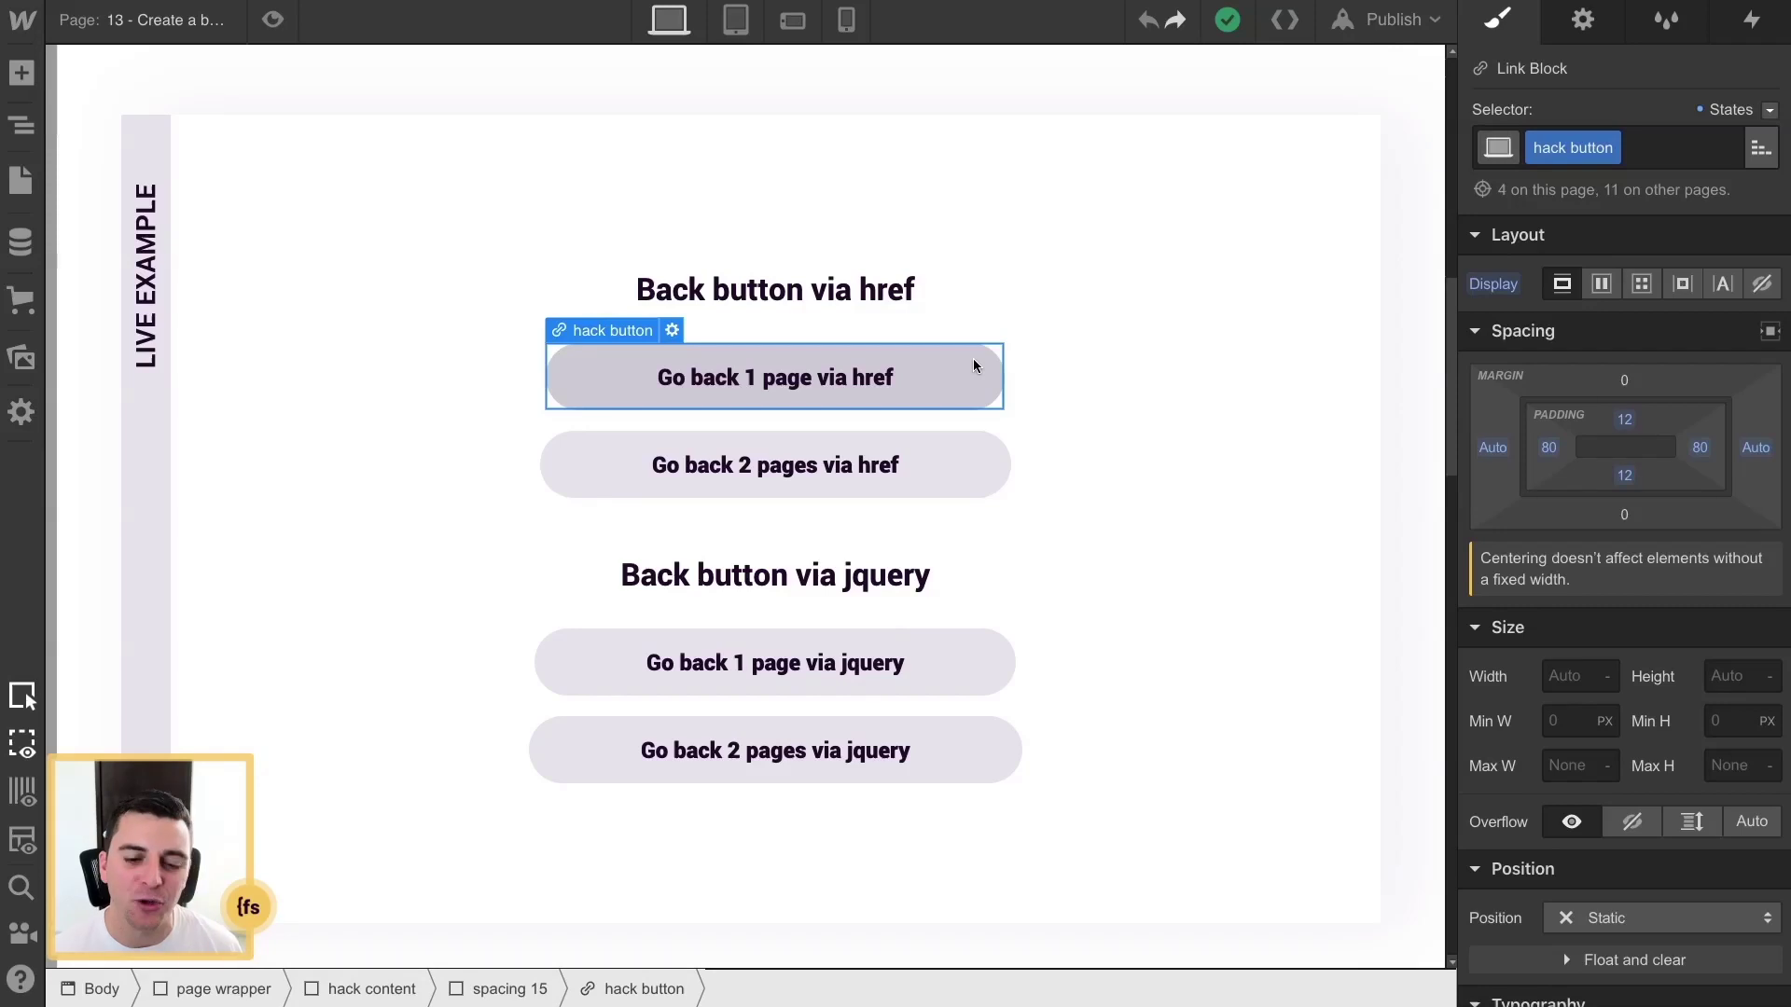
- Select 'Go back 1 page via jquery' and confirm its link has no URL
click(870, 384)
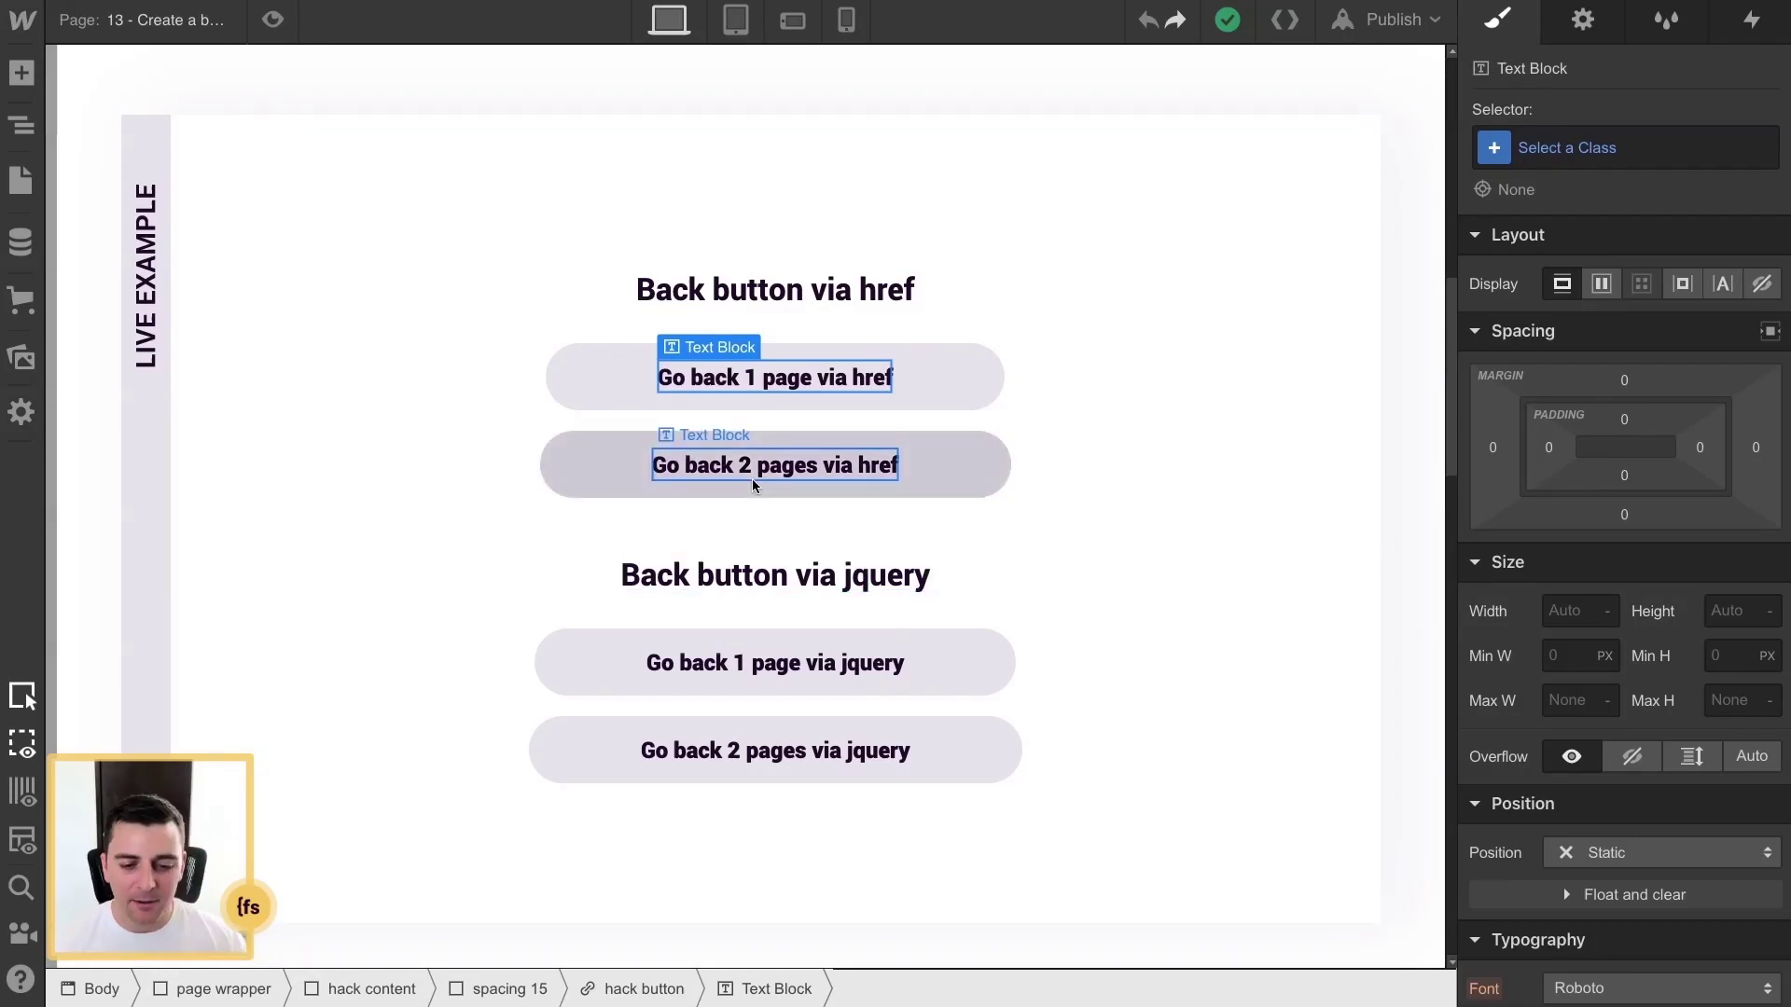
click(983, 665)
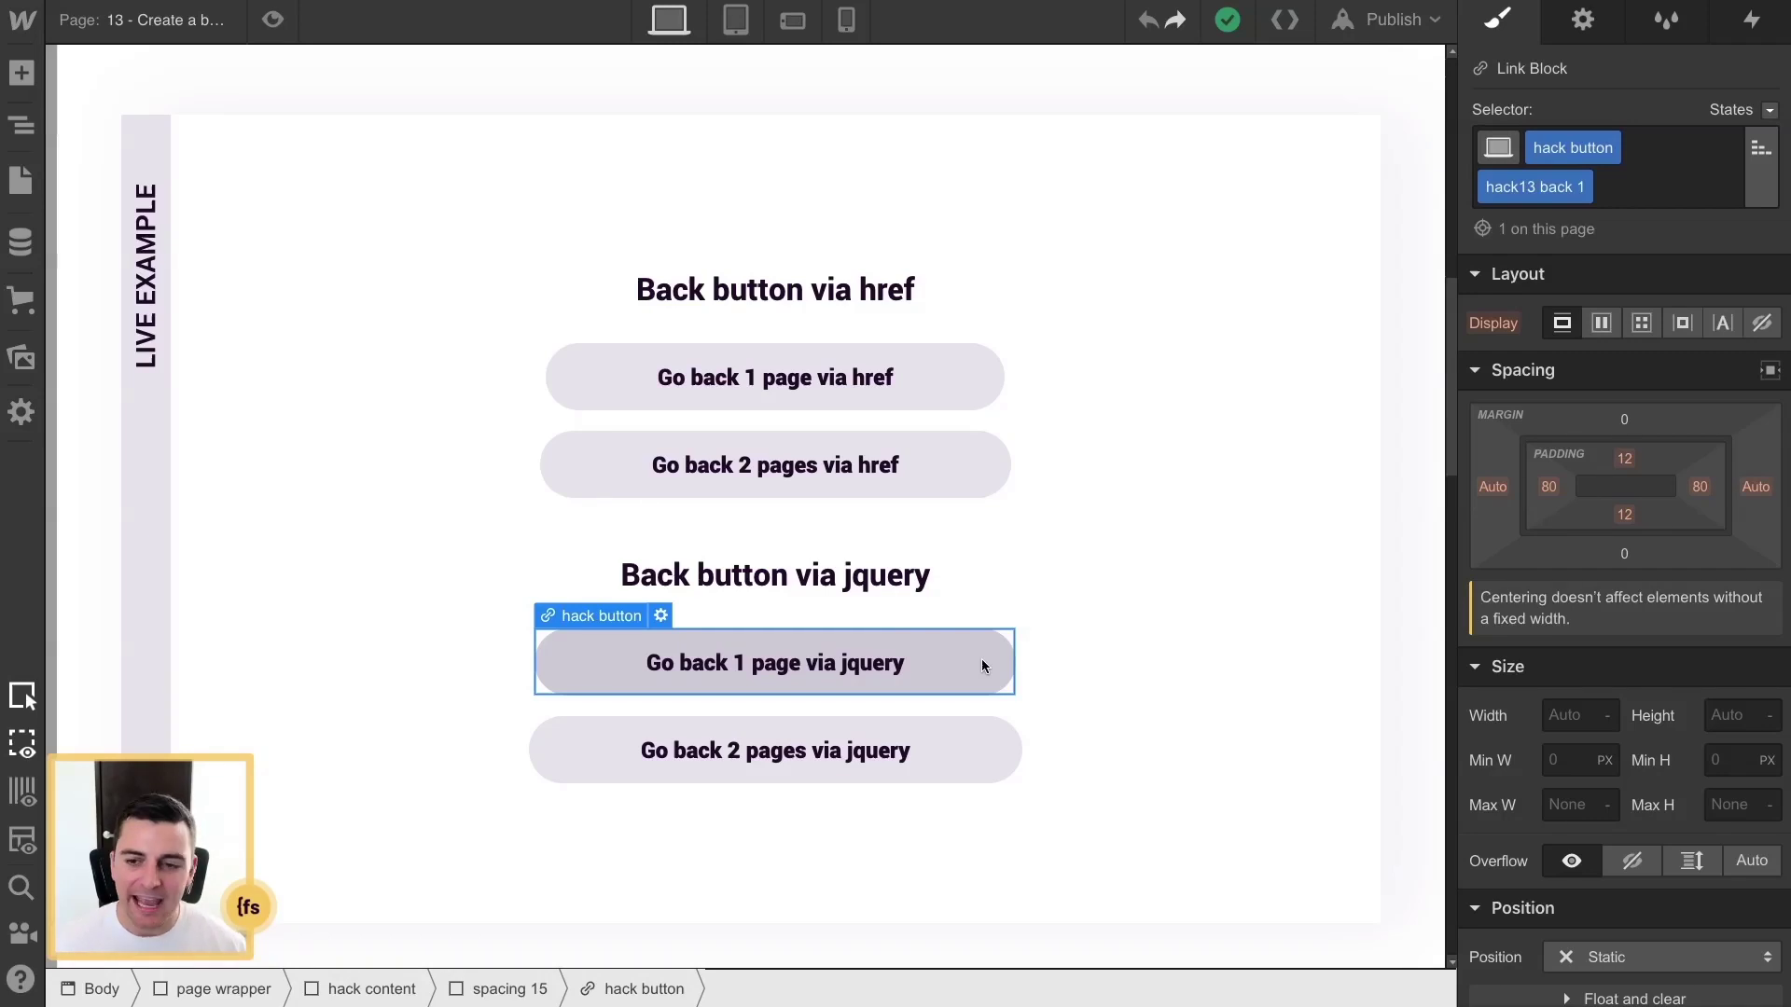
click(1583, 19)
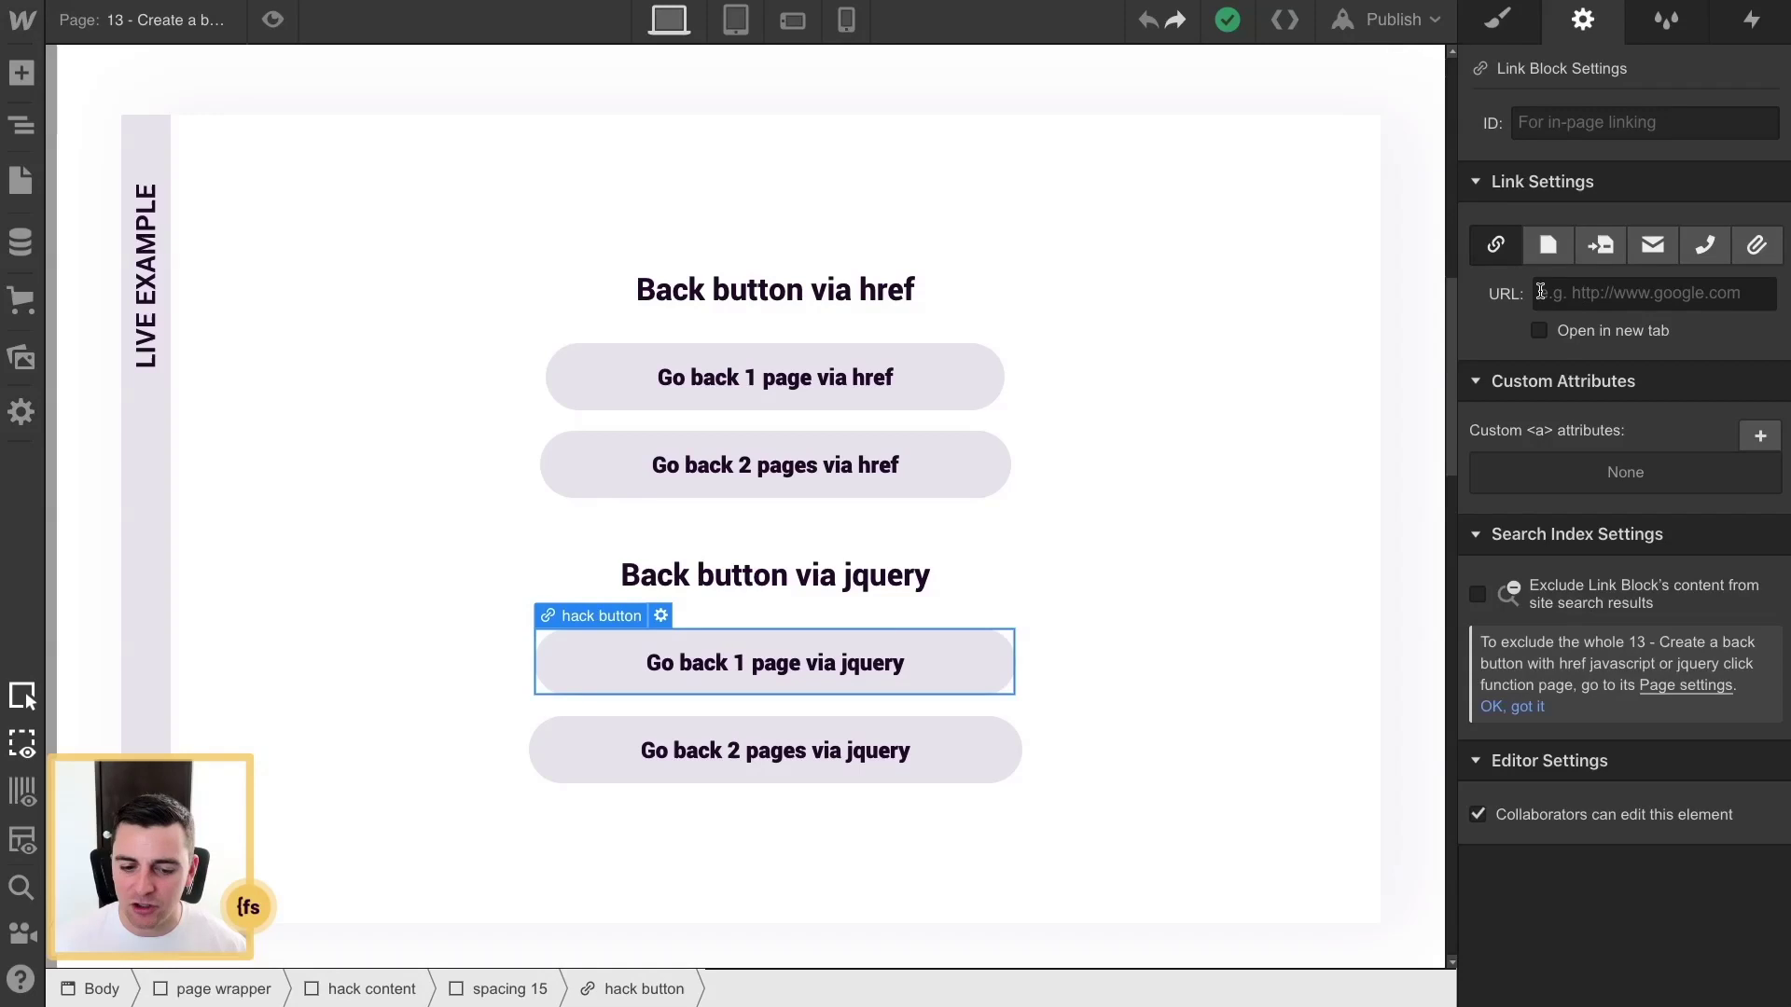
- Show the hack13 back 1 and hack13 back 2 combo classes on the two jQuery buttons
click(979, 742)
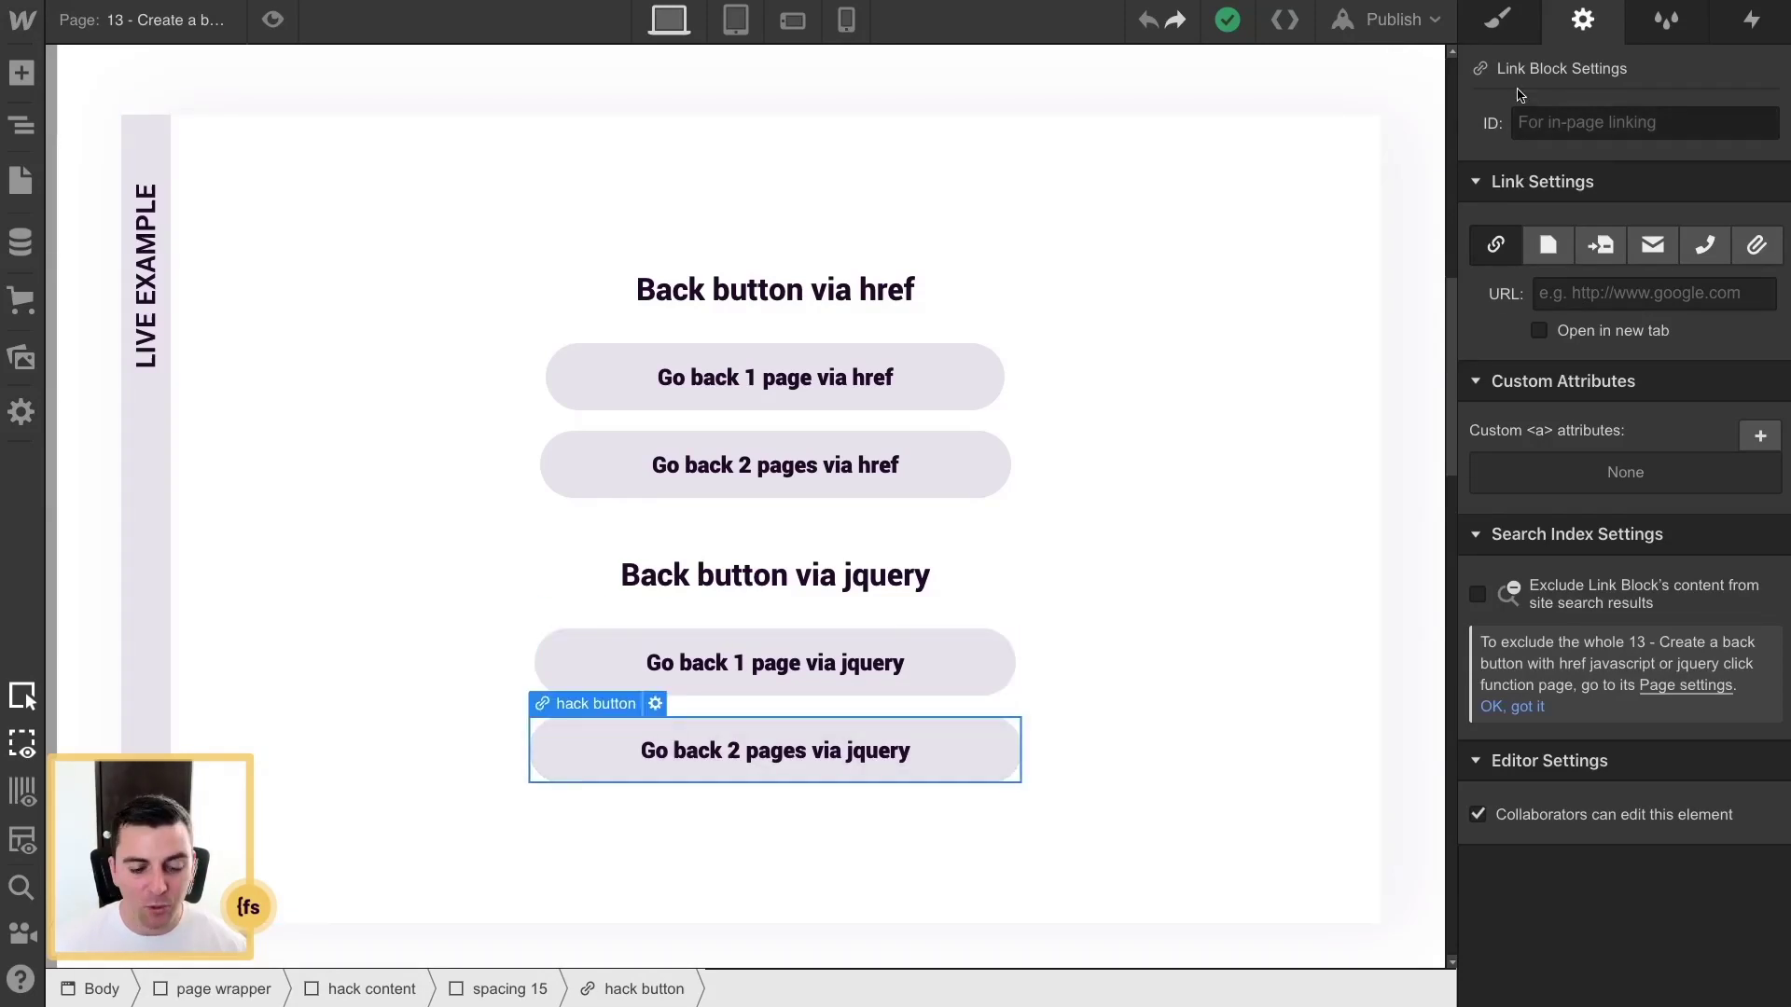
click(1497, 20)
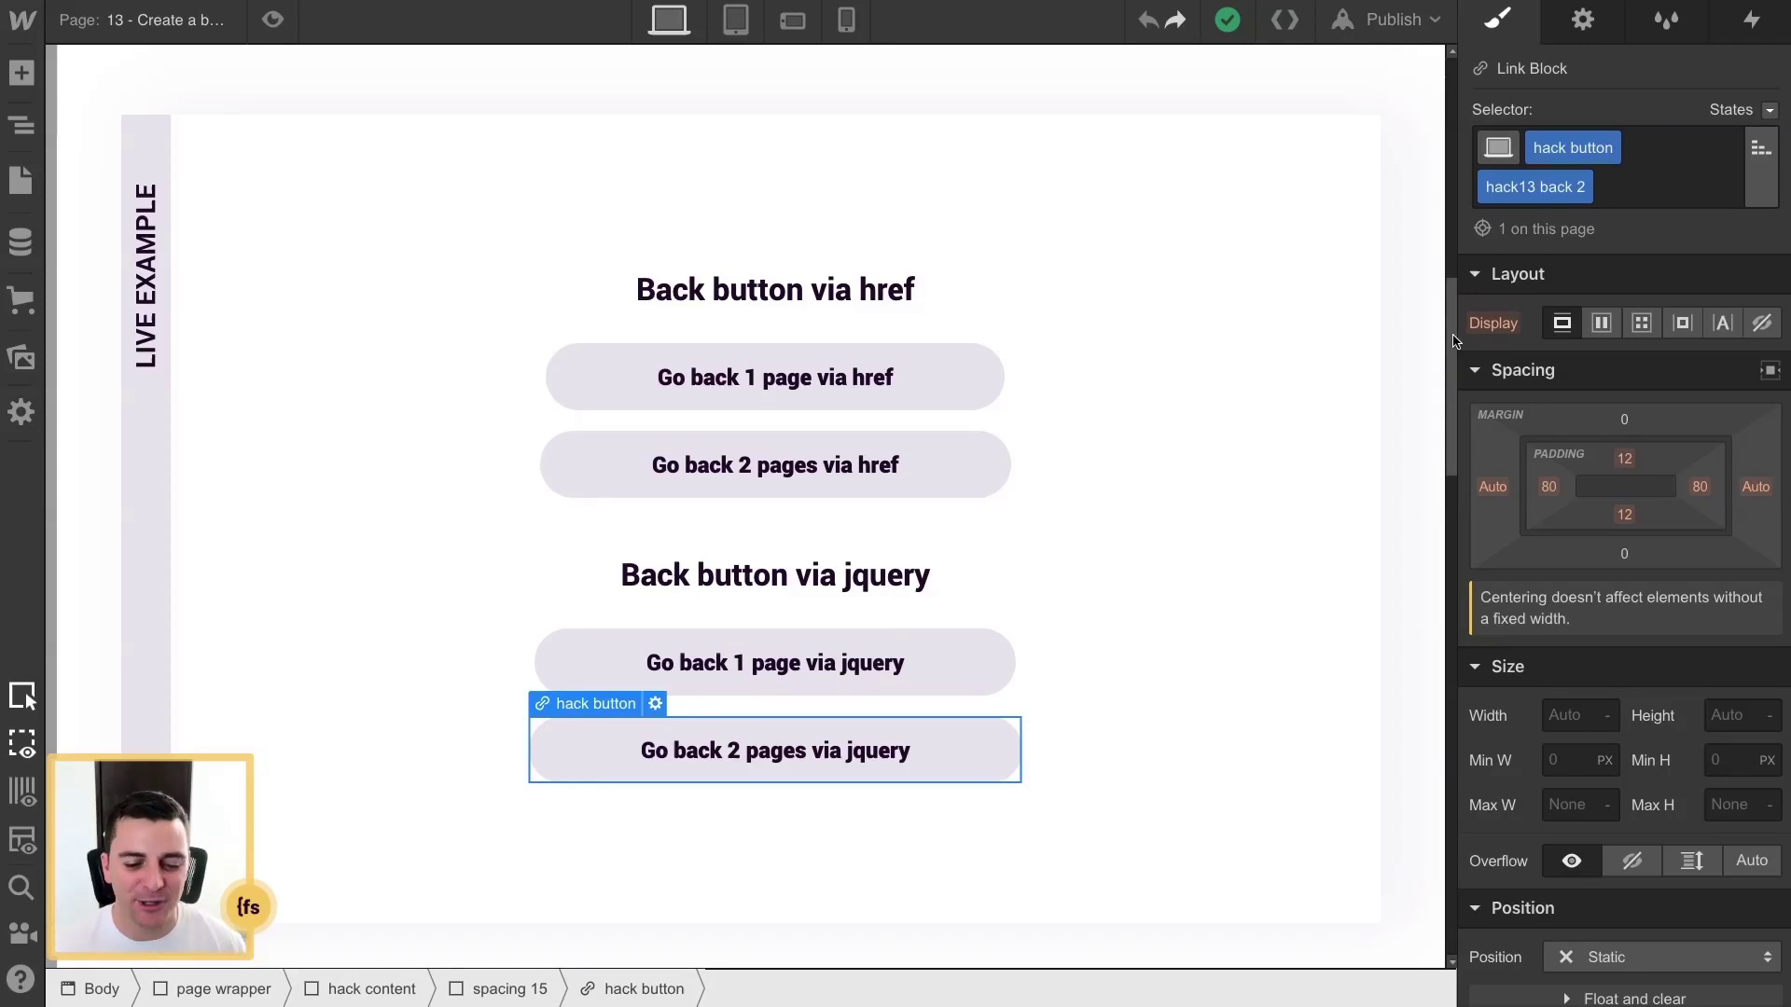
click(635, 662)
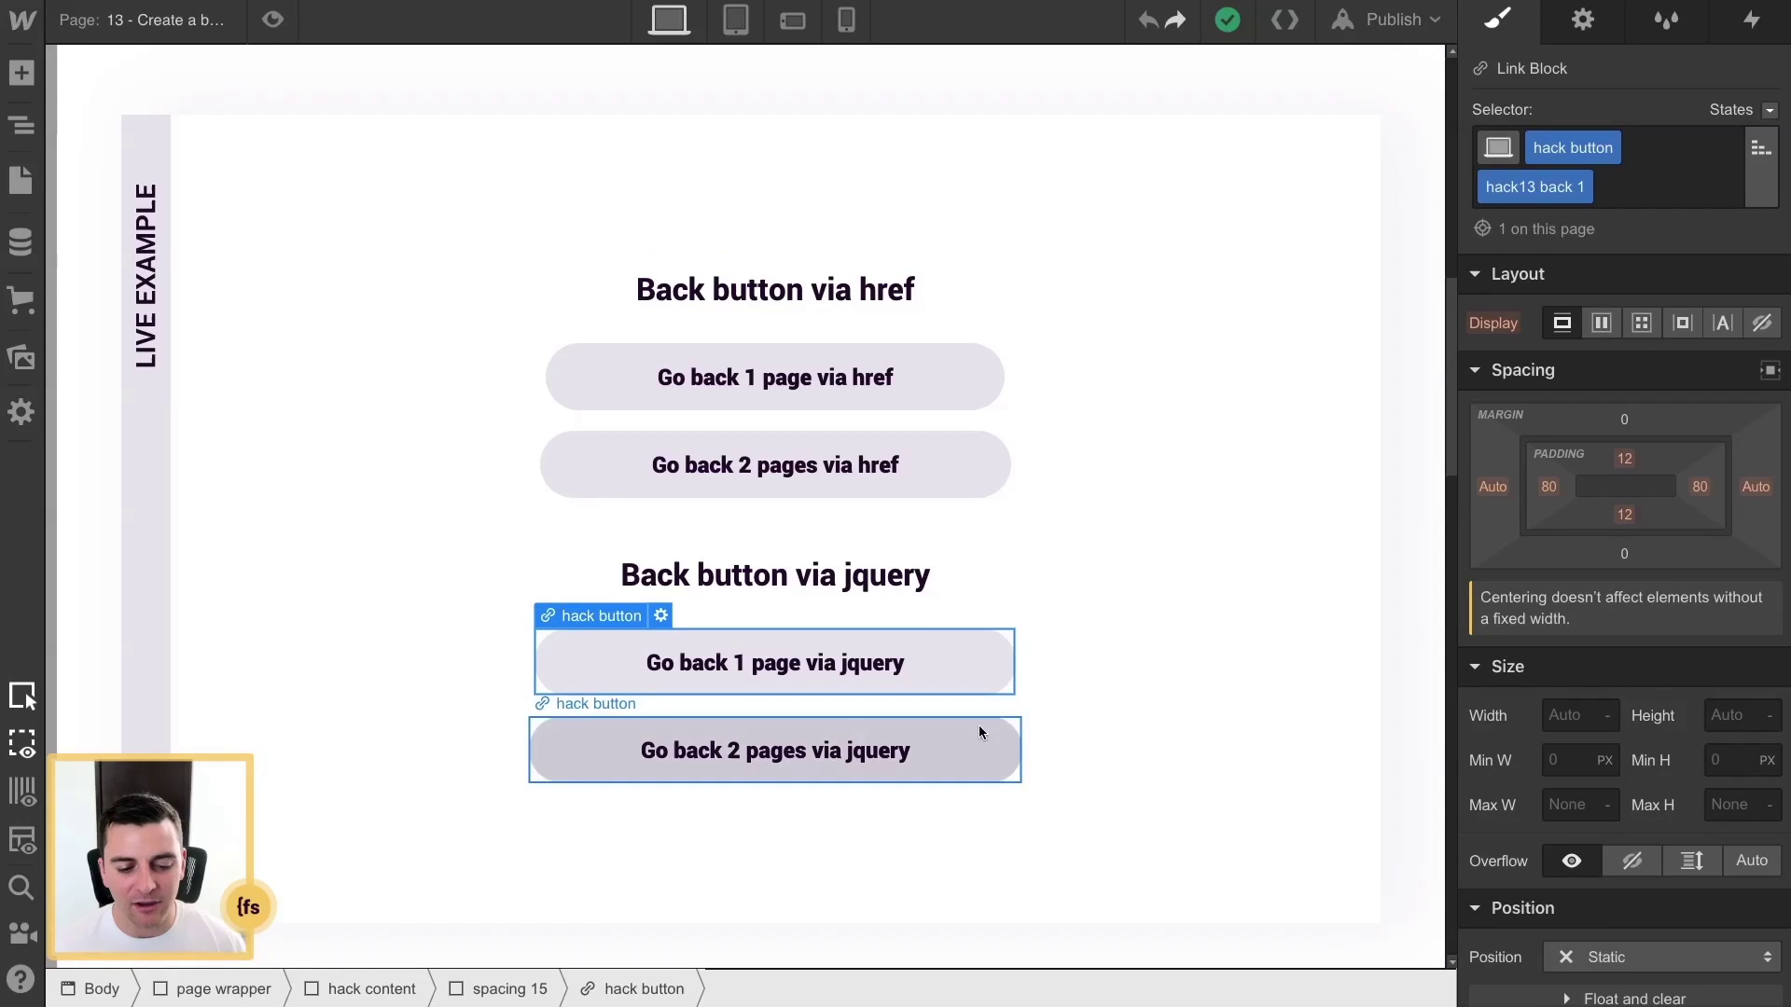
click(788, 752)
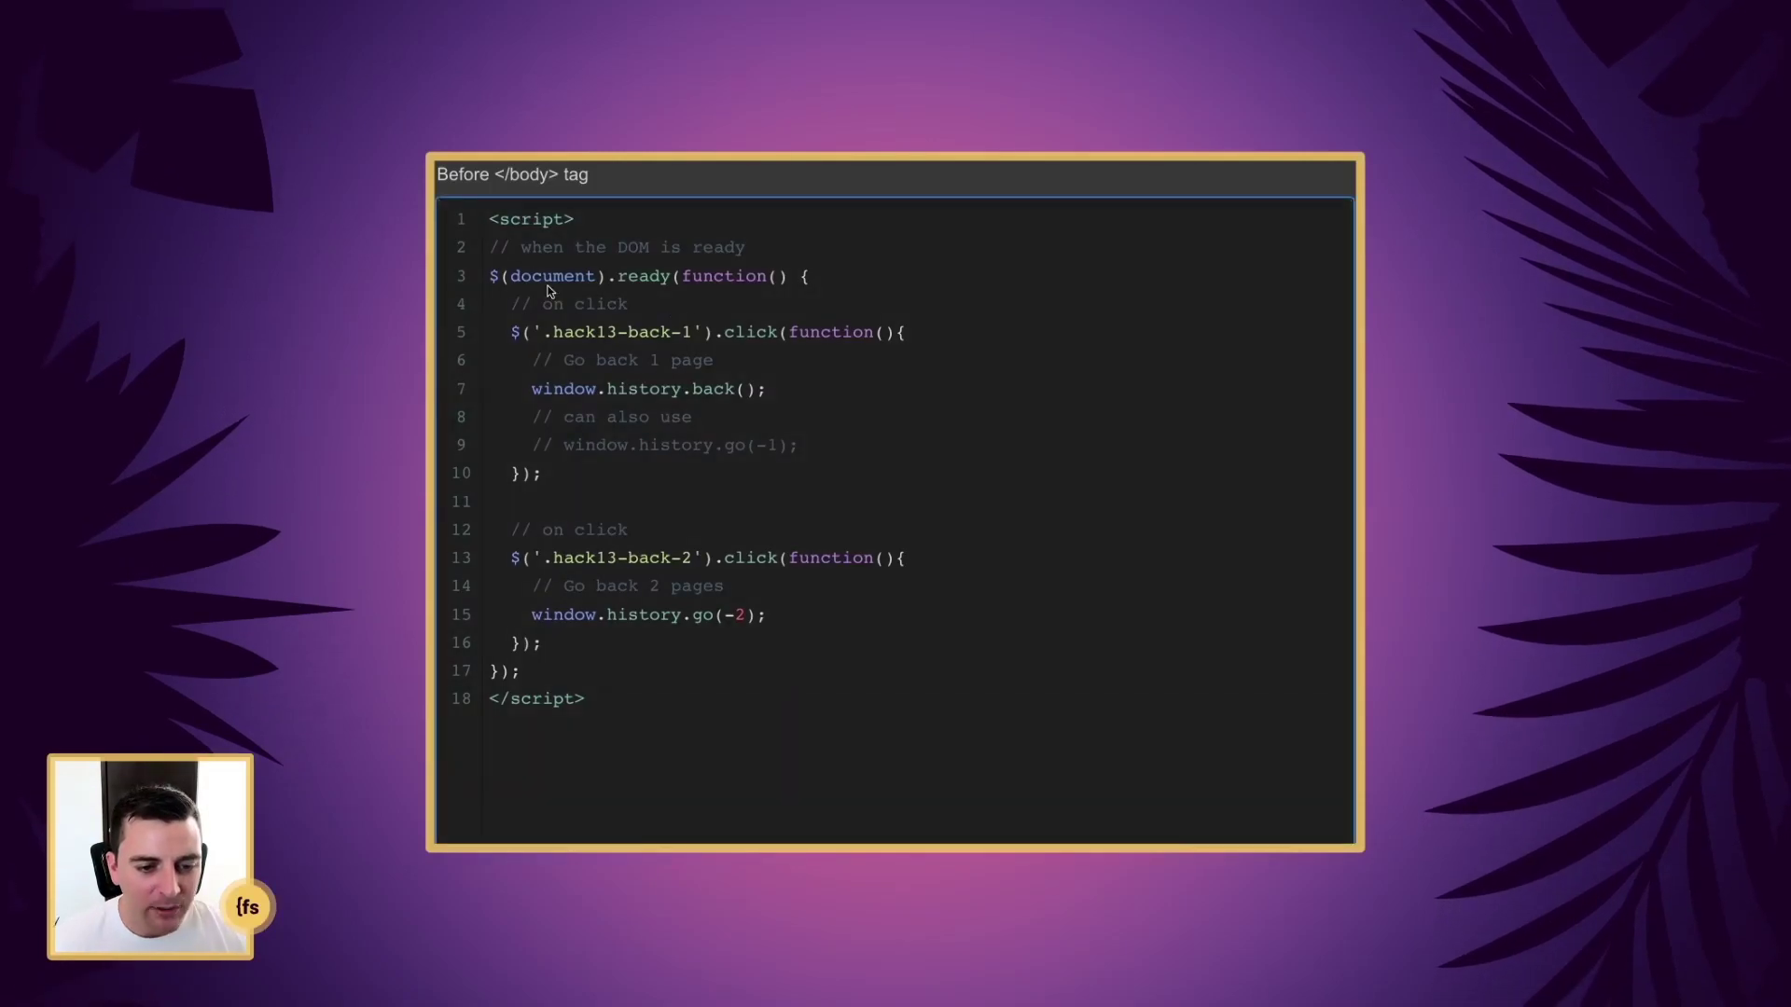
- Highlight the .hack13-back-1 click handler and its window.history.back() line
click(549, 332)
click(549, 332)
drag(549, 332, 694, 328)
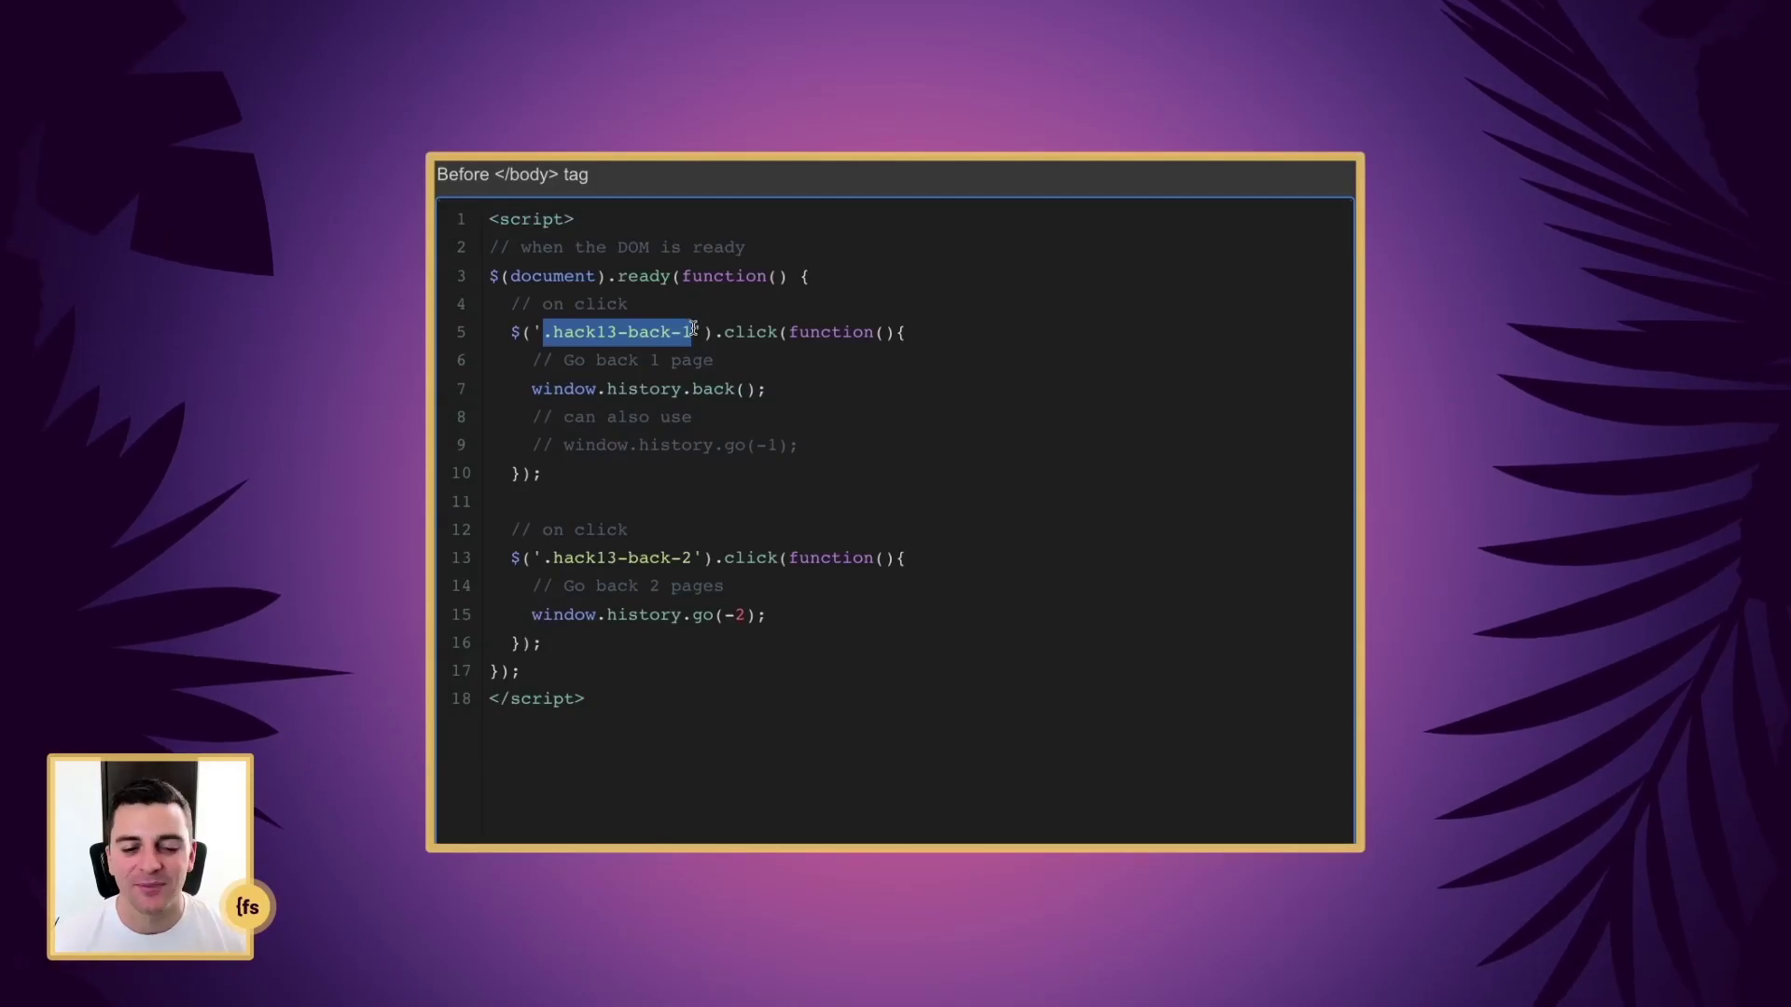
click(746, 332)
drag(716, 333, 917, 337)
click(907, 333)
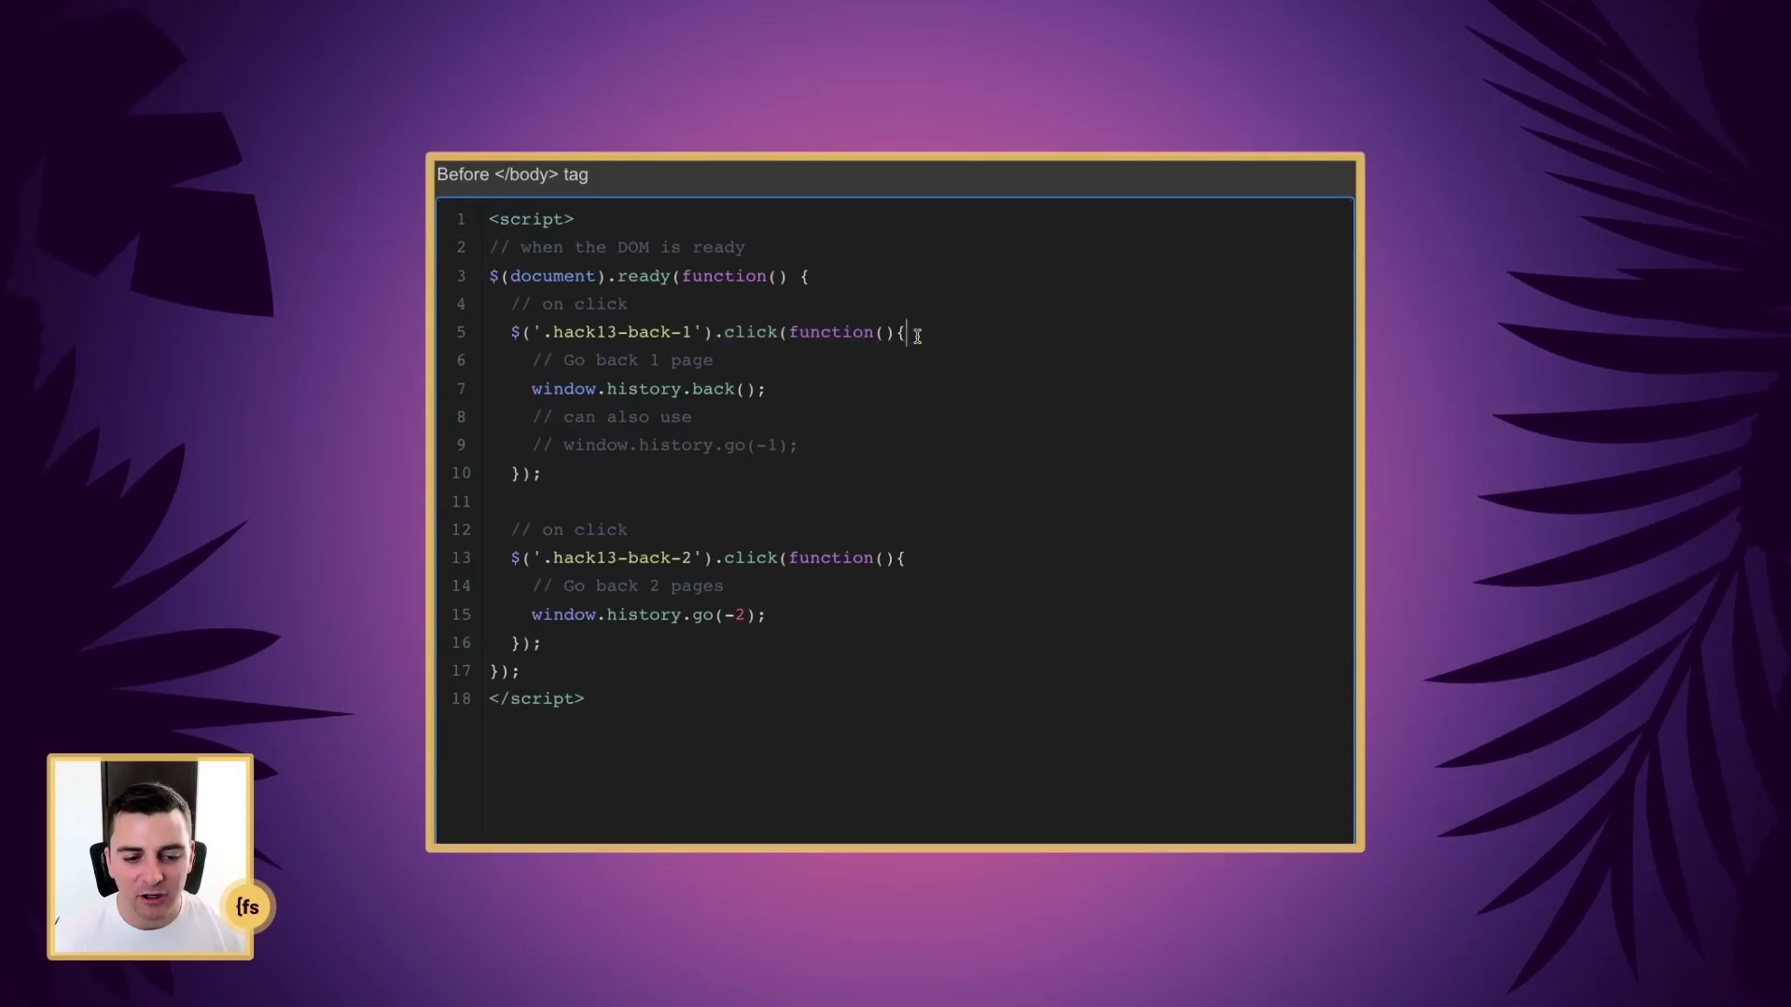
drag(785, 390, 513, 384)
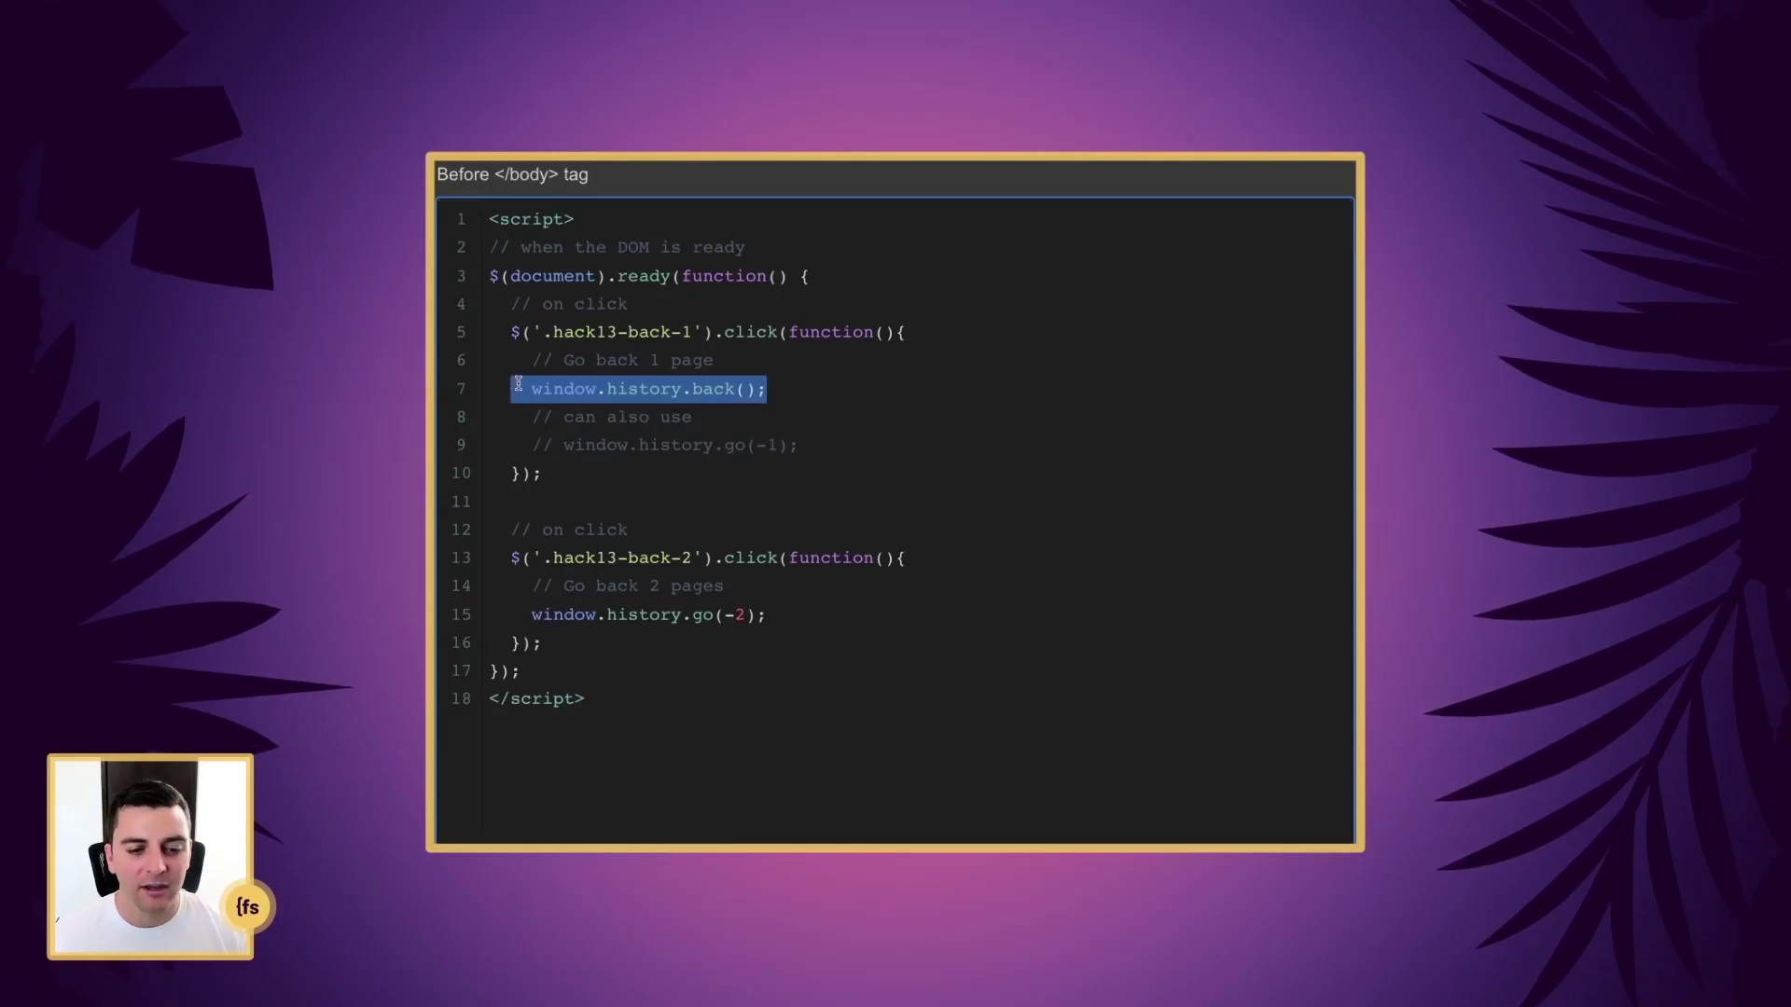
click(557, 334)
- Highlight the .hack13-back-2 selector and the -2 in window.history.go(-2)
drag(543, 334, 694, 334)
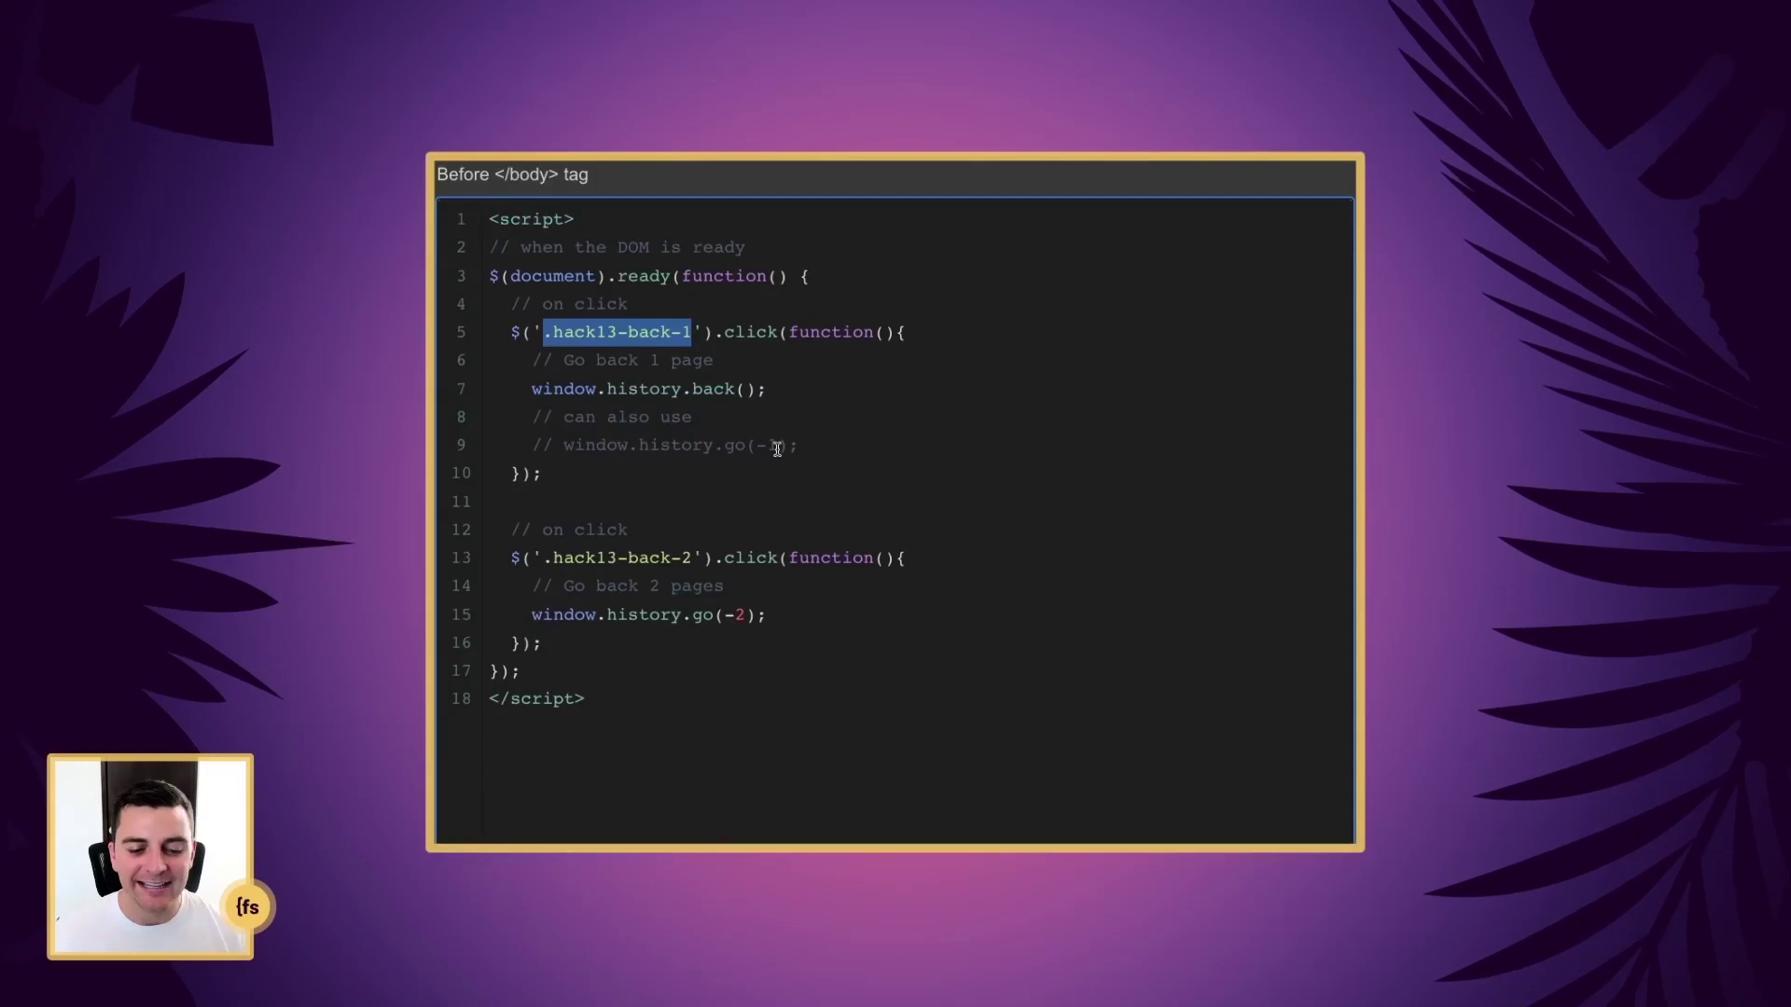
drag(691, 558, 539, 562)
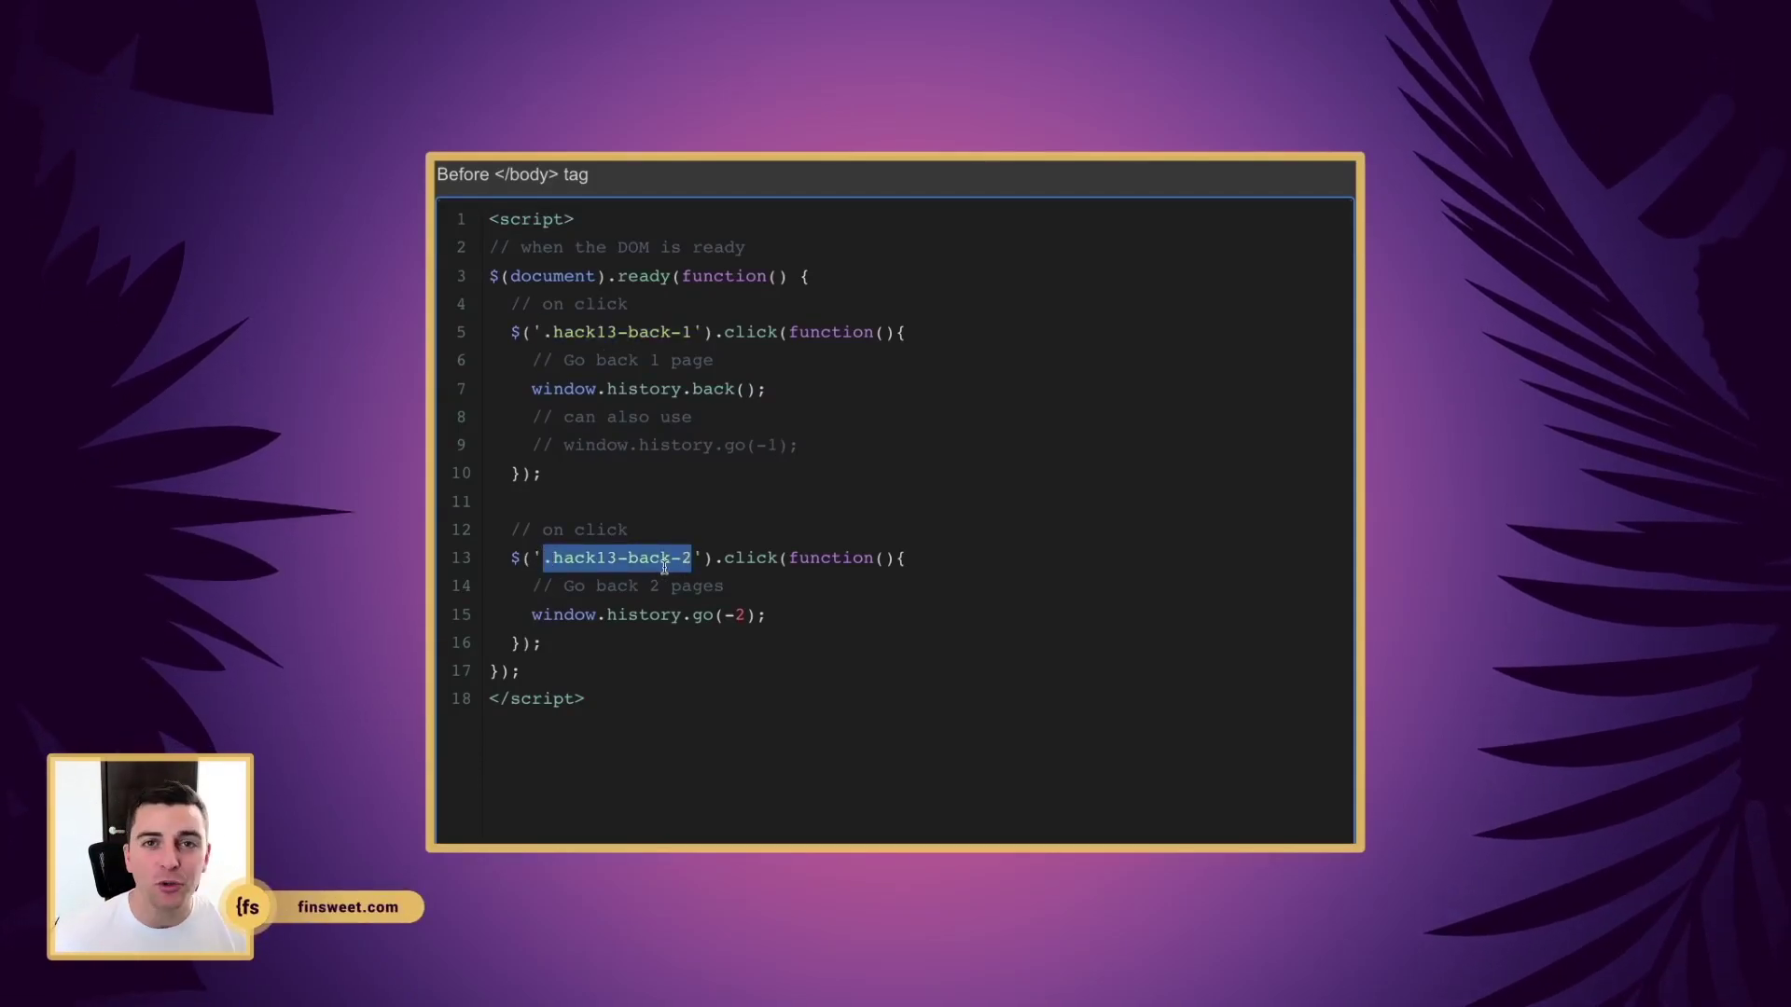
click(627, 615)
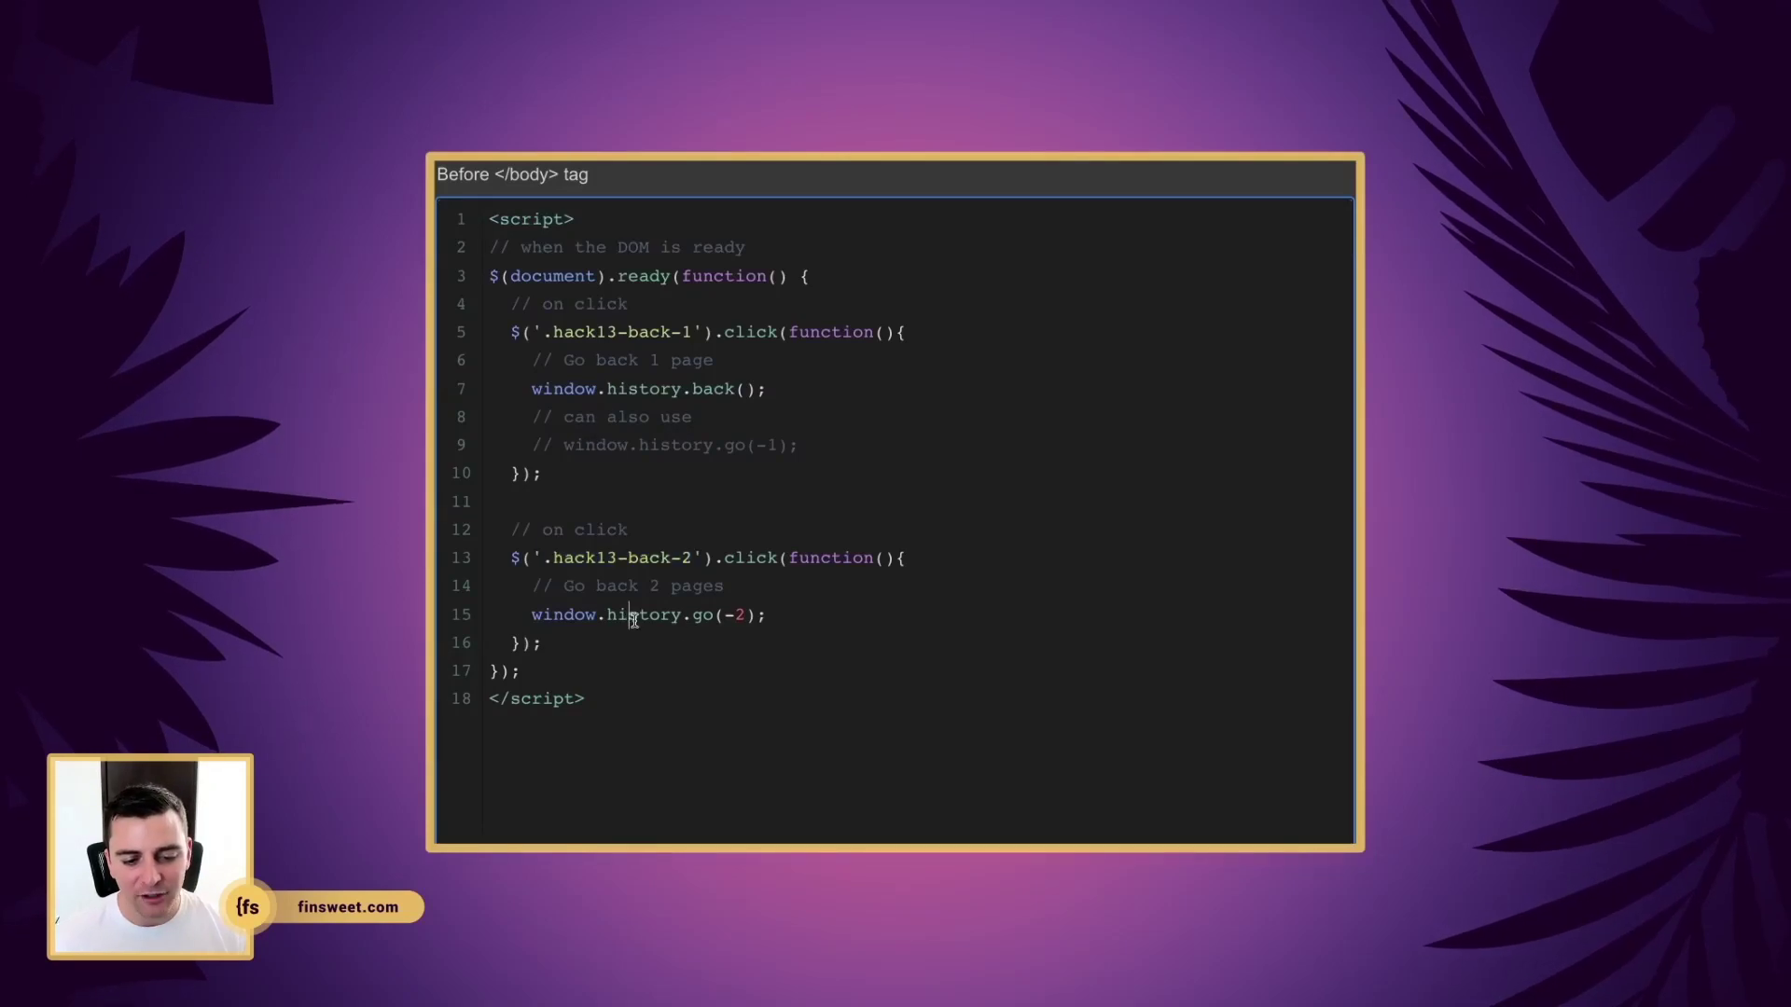
click(725, 620)
drag(726, 619, 742, 615)
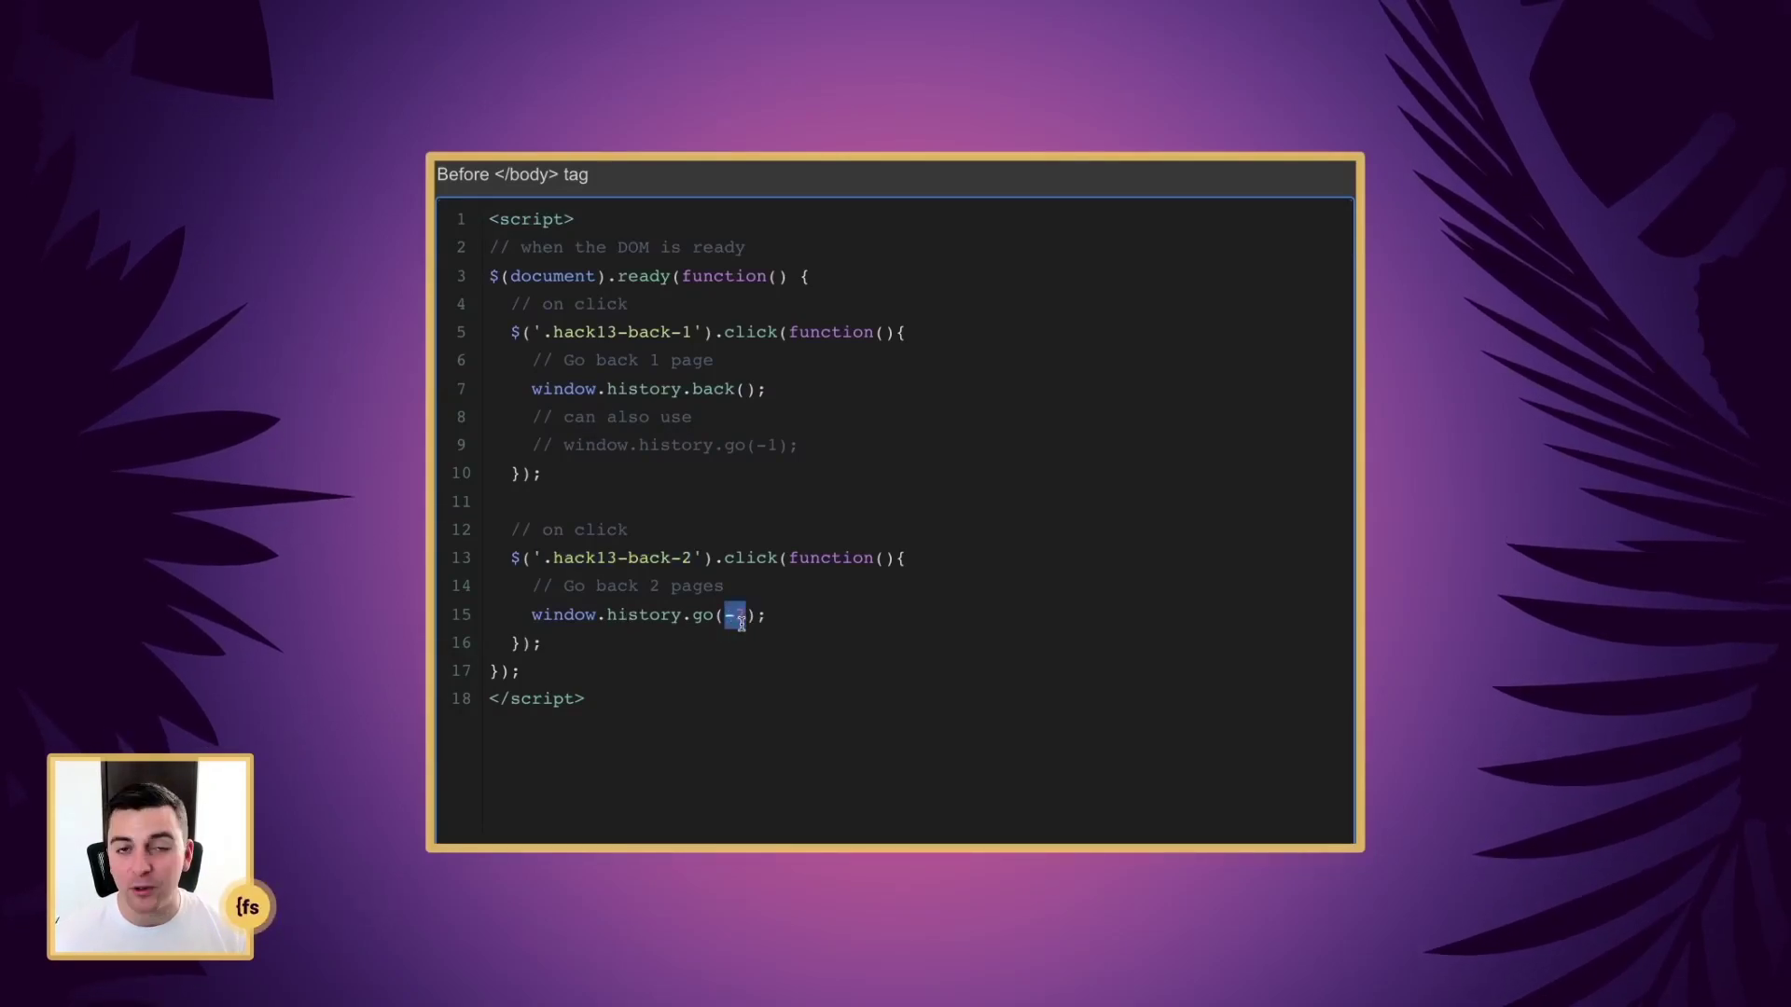